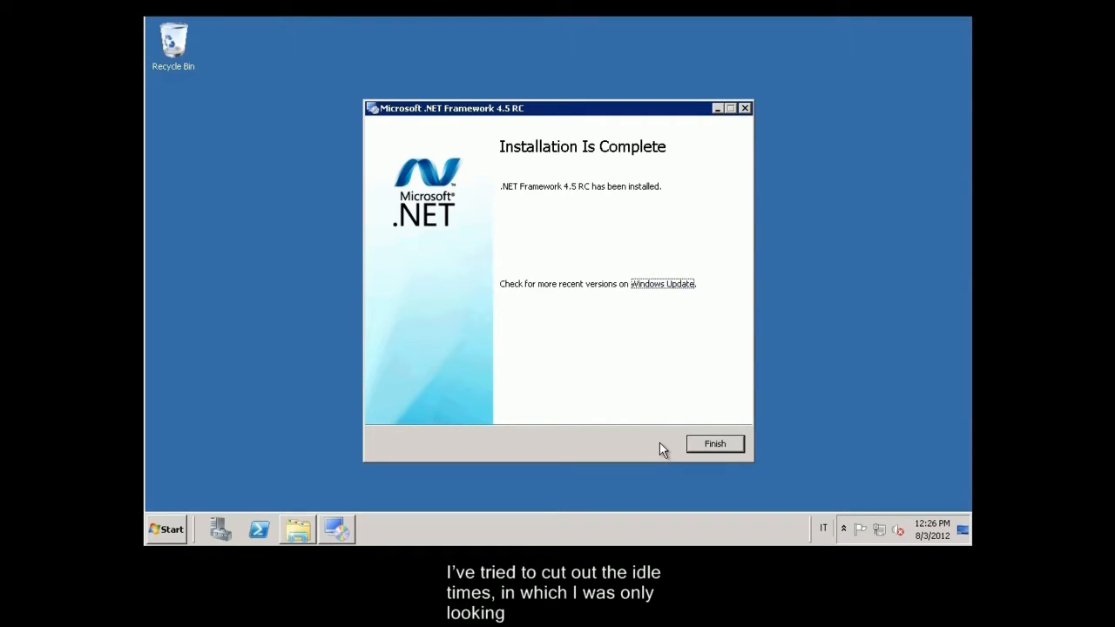
Step: Install the Visual C++ 11 Beta Redistributable (x64) from vcredist_x64 in the amd64 folder
left_click(723, 444)
left_click(299, 531)
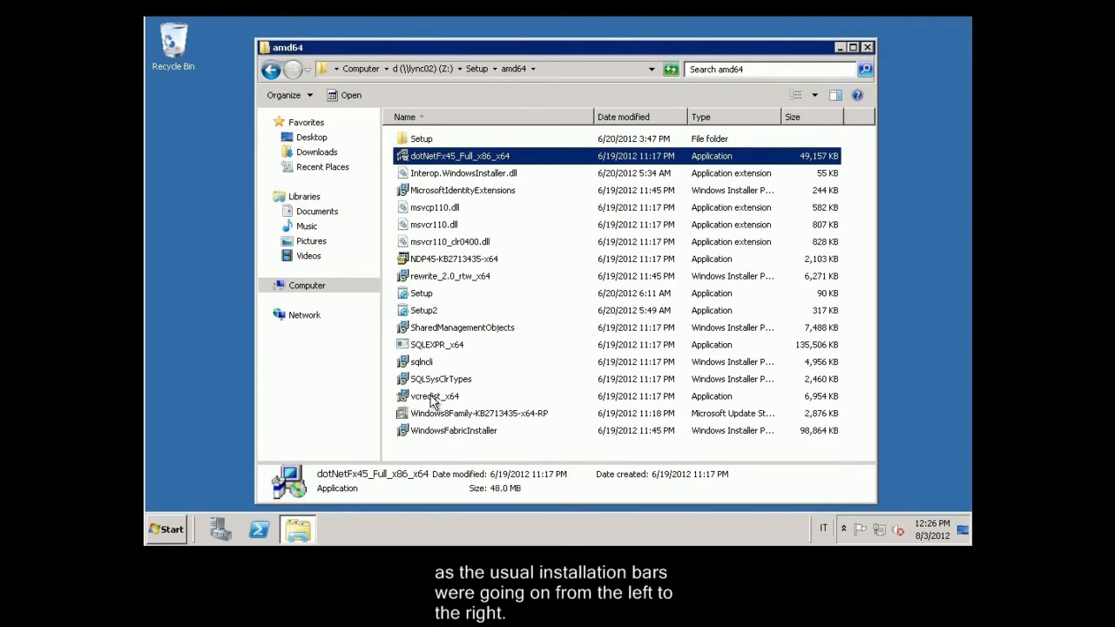
double_click(435, 397)
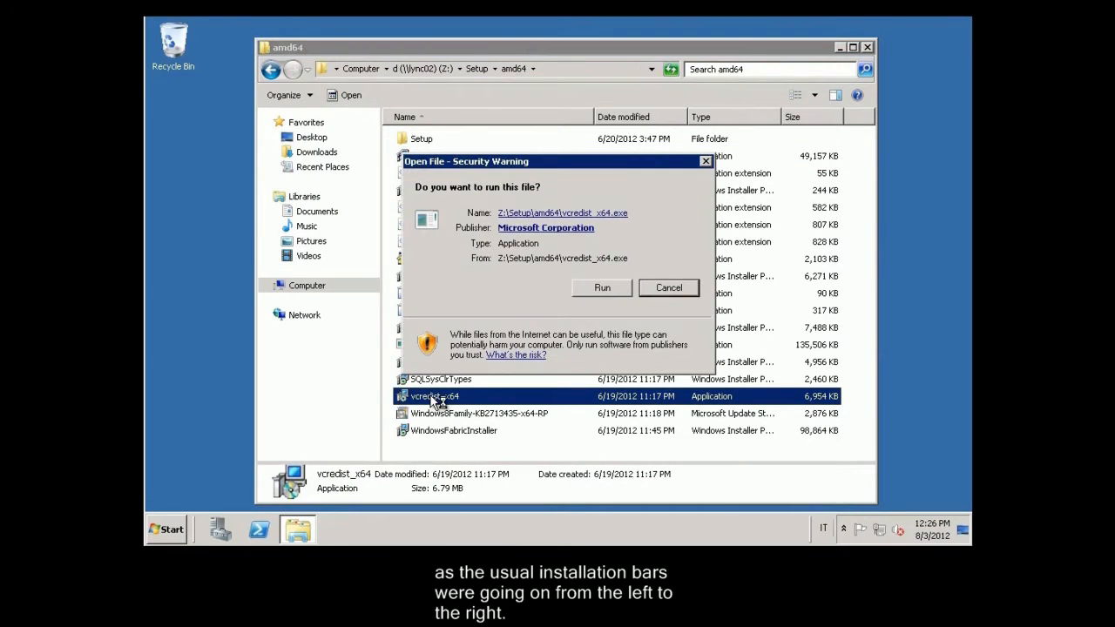
left_click(600, 289)
left_click(867, 48)
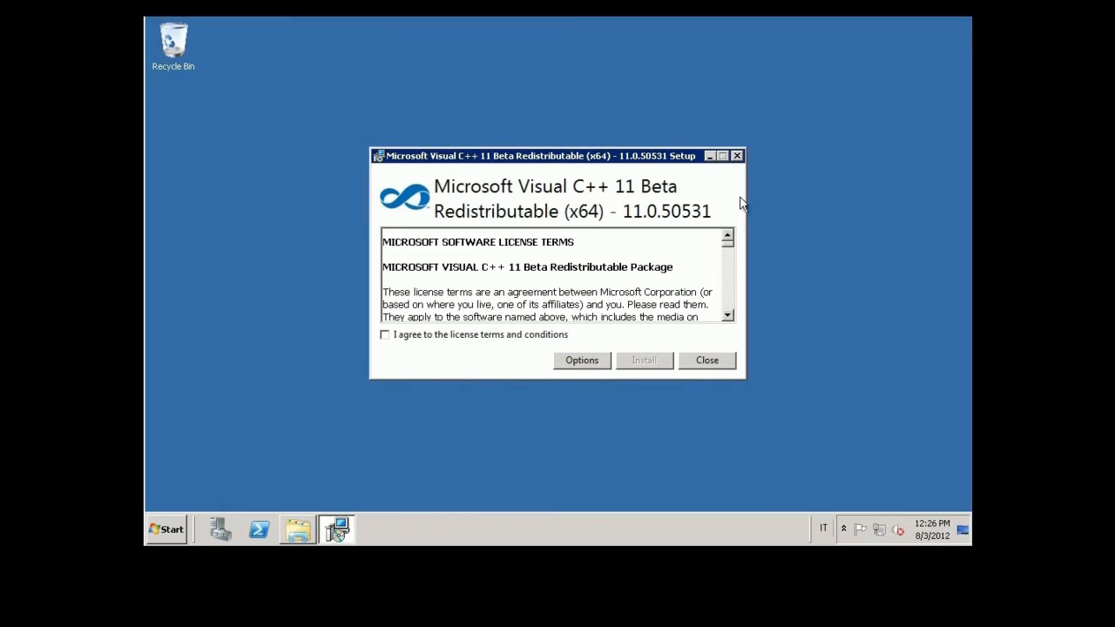
left_click(471, 336)
left_click(660, 364)
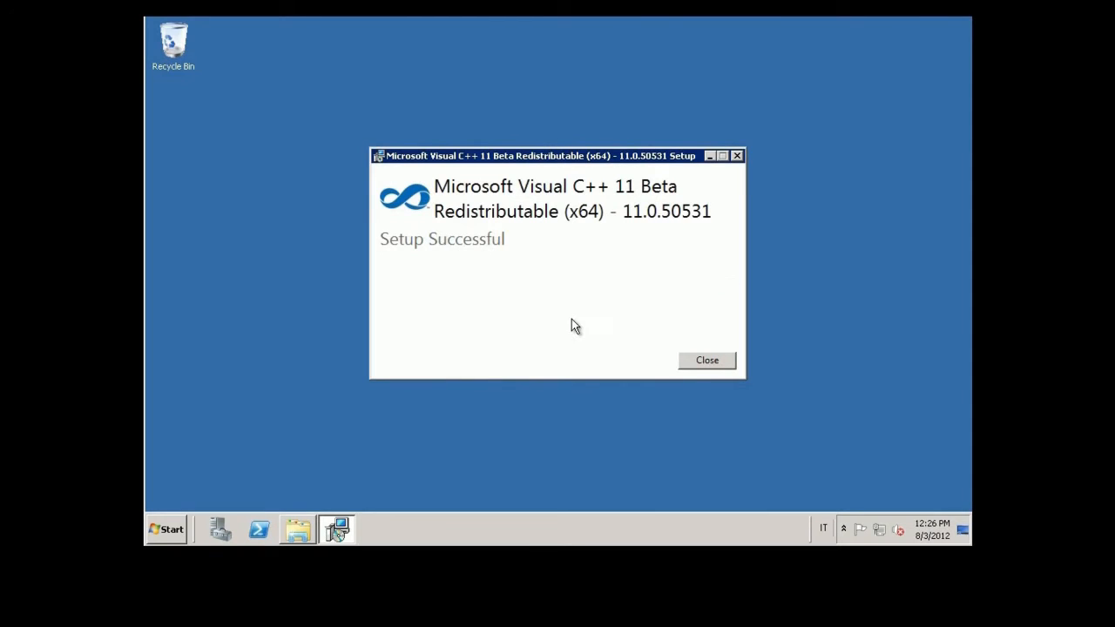
left_click(710, 367)
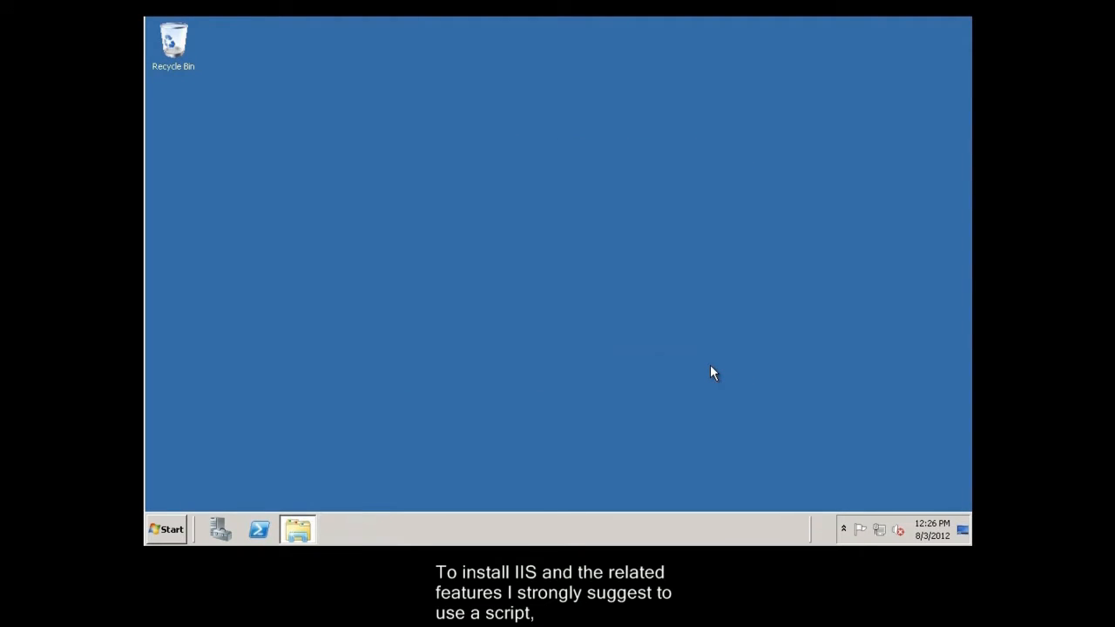
Step: Open the saved TechNet post on IIS role services for Lync Server 2013 in Internet Explorer
left_click(165, 530)
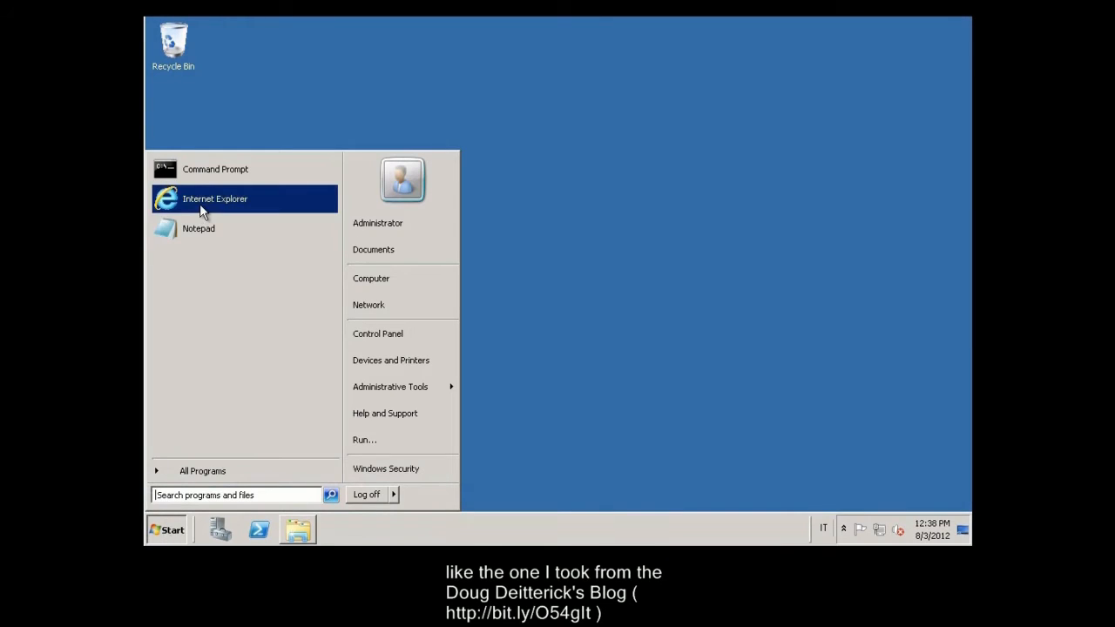
left_click(202, 200)
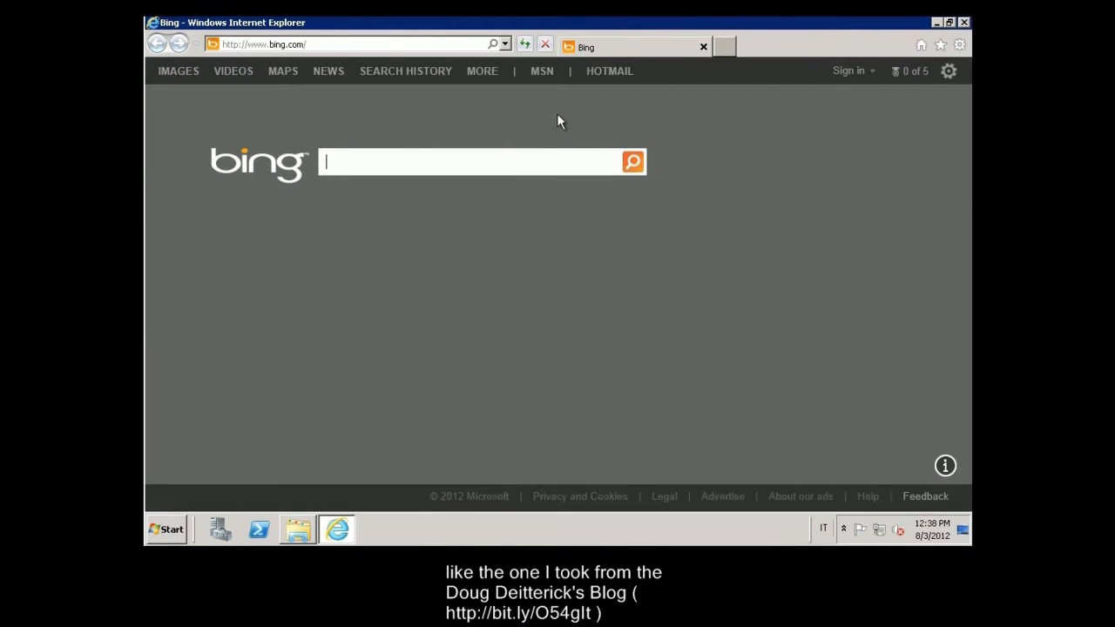
left_click(941, 45)
left_click(816, 132)
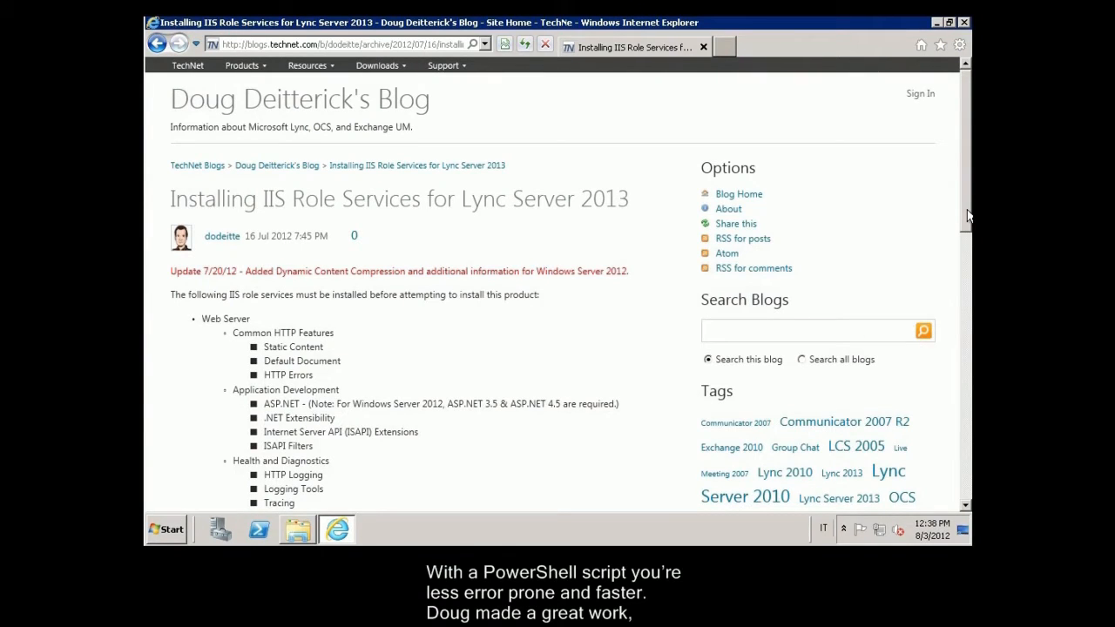
left_click_drag(968, 218, 969, 391)
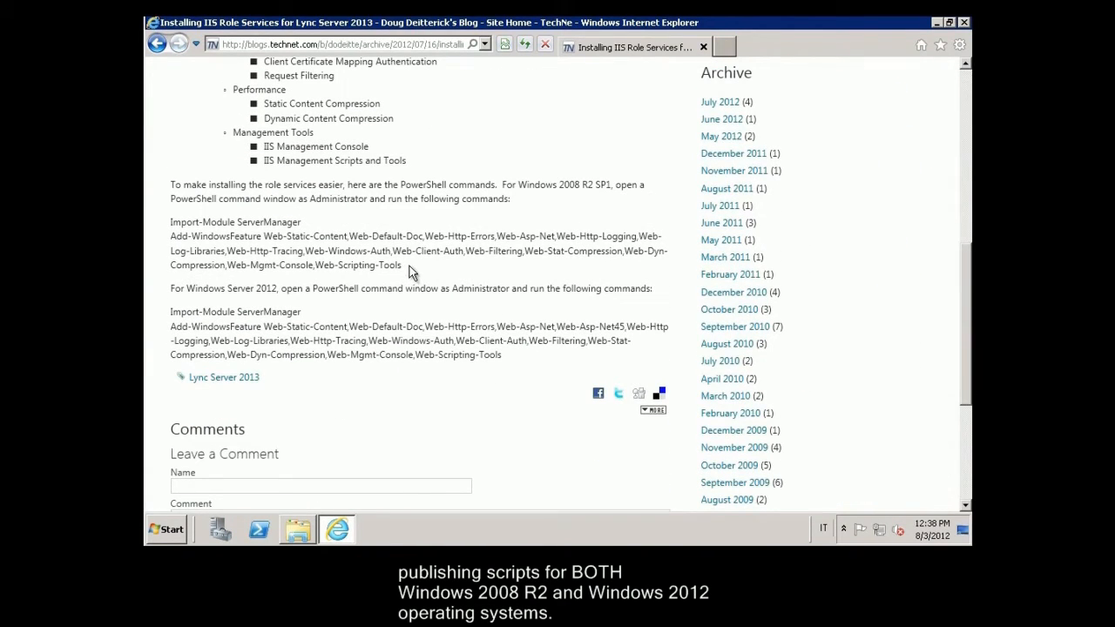
Step: Copy the post's Windows 2008 R2 SP1 PowerShell commands and open a Windows PowerShell window
left_click_drag(410, 266, 183, 225)
right_click(188, 228)
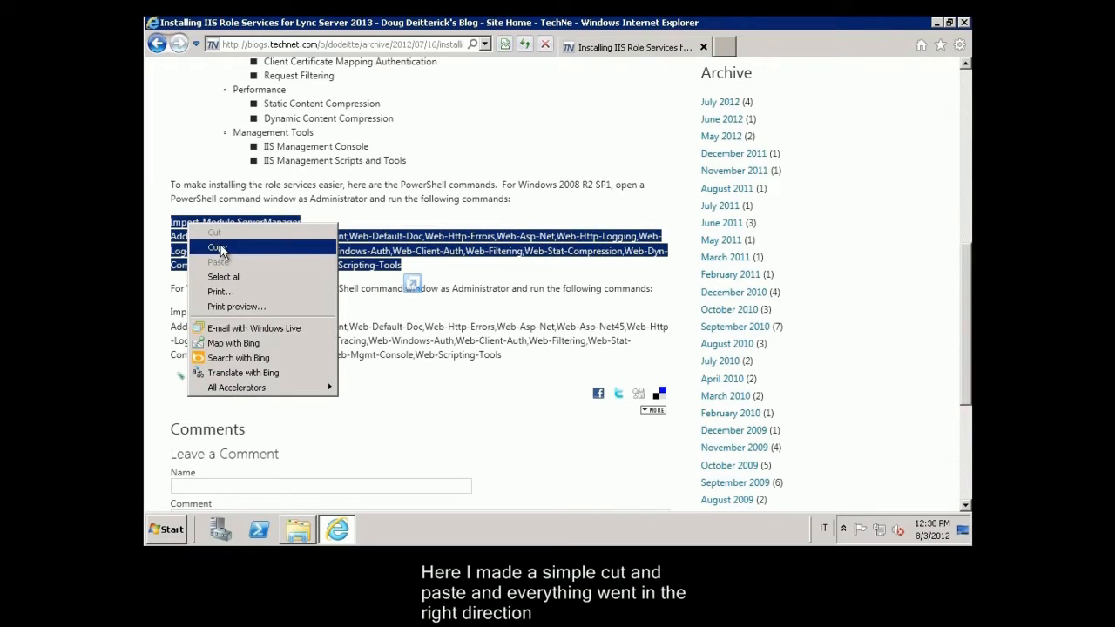
left_click(218, 248)
right_click(256, 533)
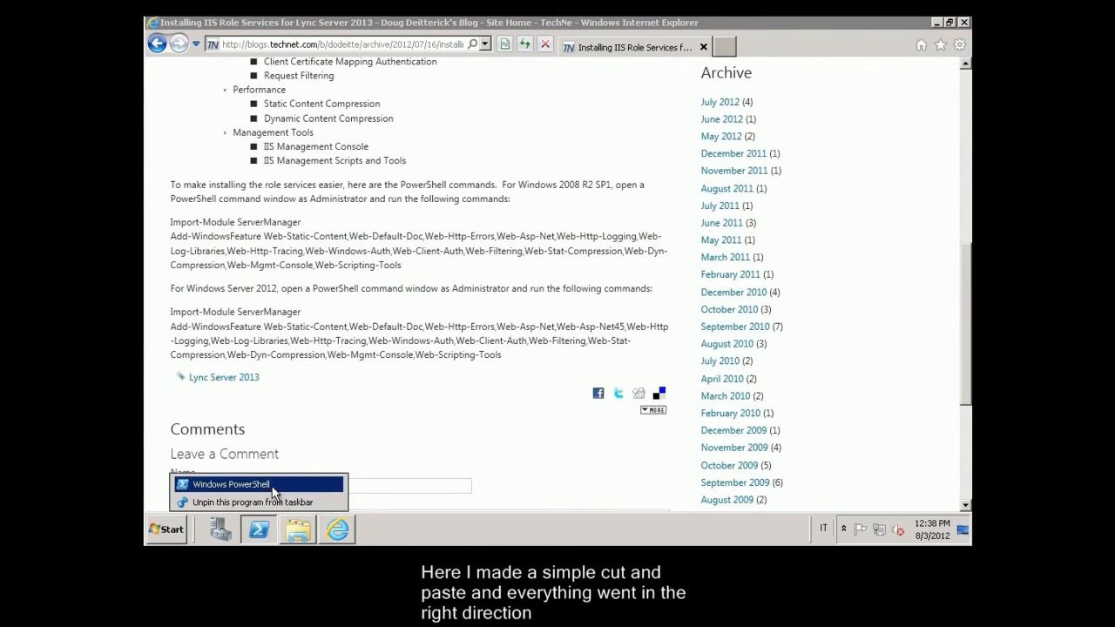
left_click(268, 485)
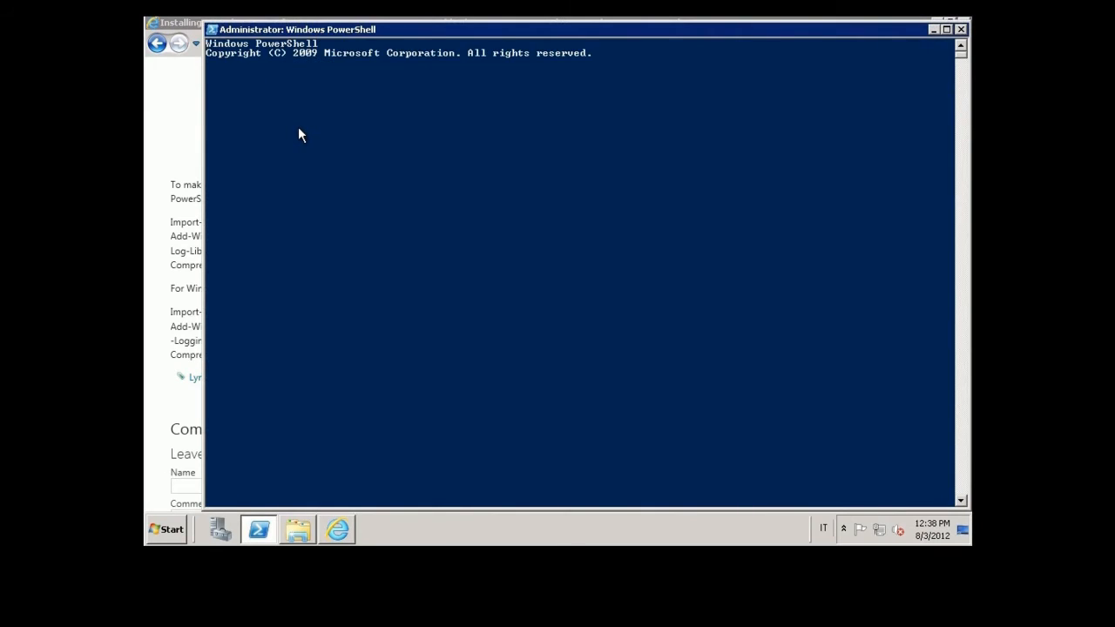
Step: Paste and run the ServerManager Add-WindowsFeature commands installing the IIS role services, then close PowerShell
left_click(211, 30)
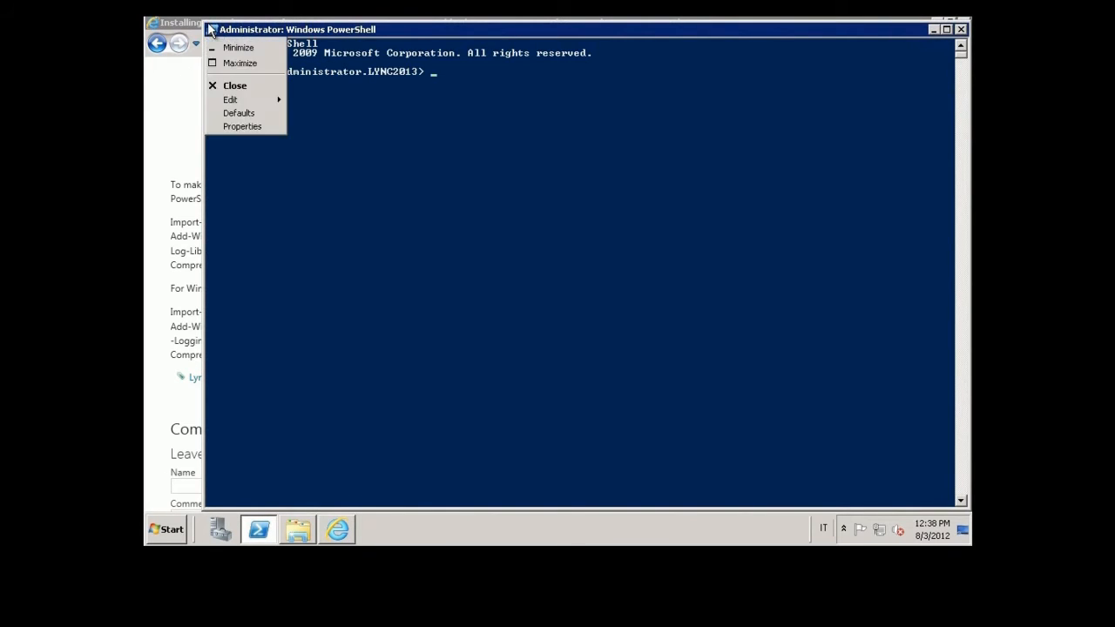
mouse_move(246, 142)
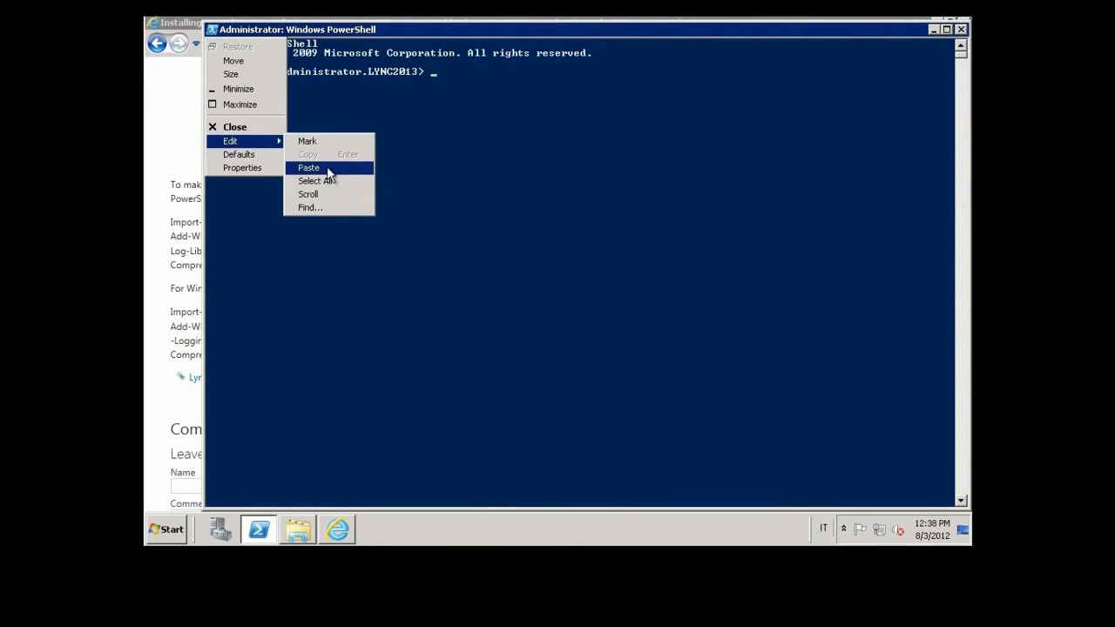
left_click(327, 166)
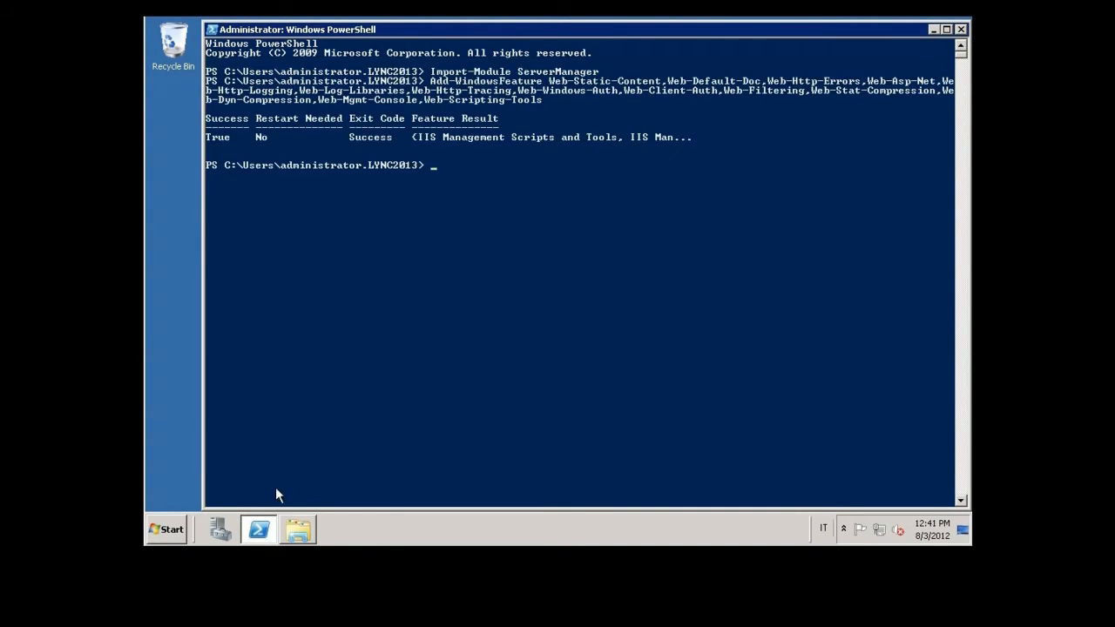
left_click(961, 31)
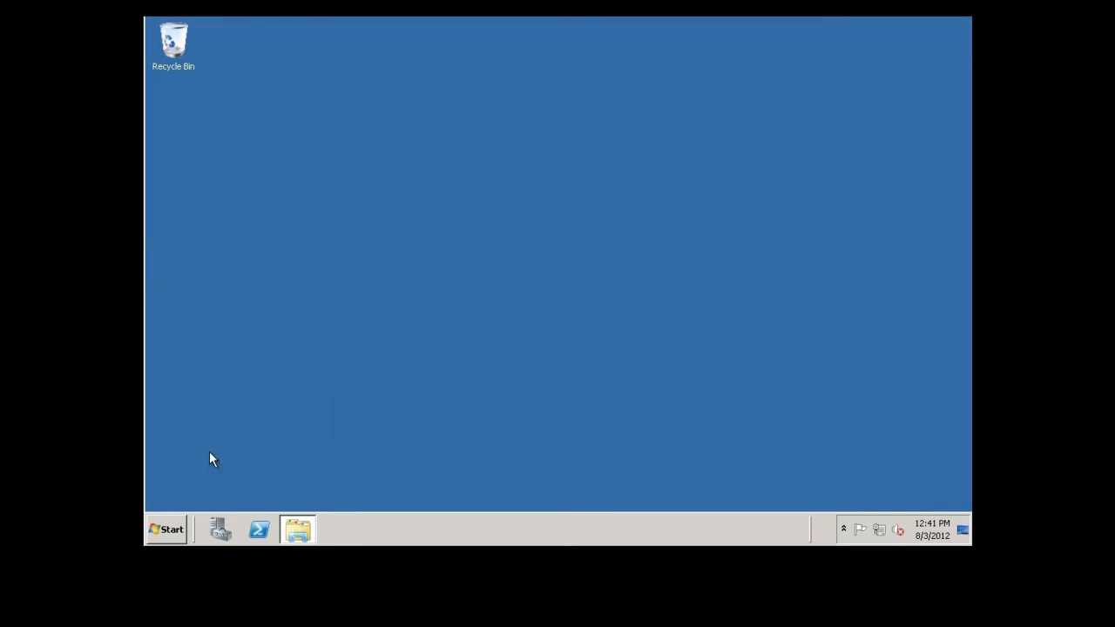
Step: Open Server Manager maximised on the Features page, showing 1 of 41 features installed
left_click(168, 529)
left_click(212, 528)
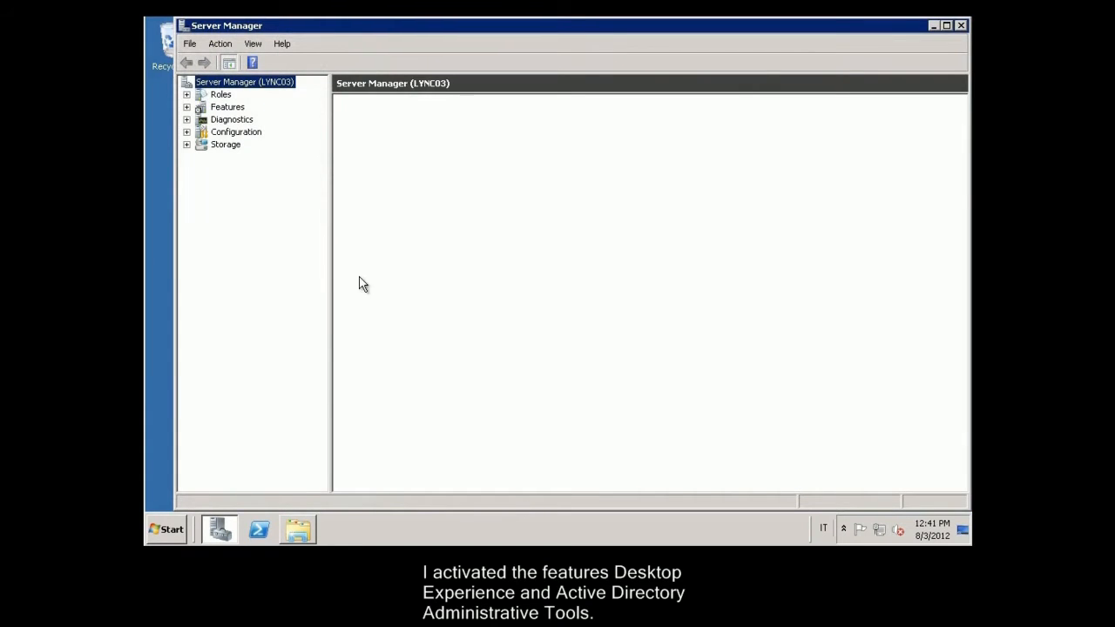
double_click(266, 27)
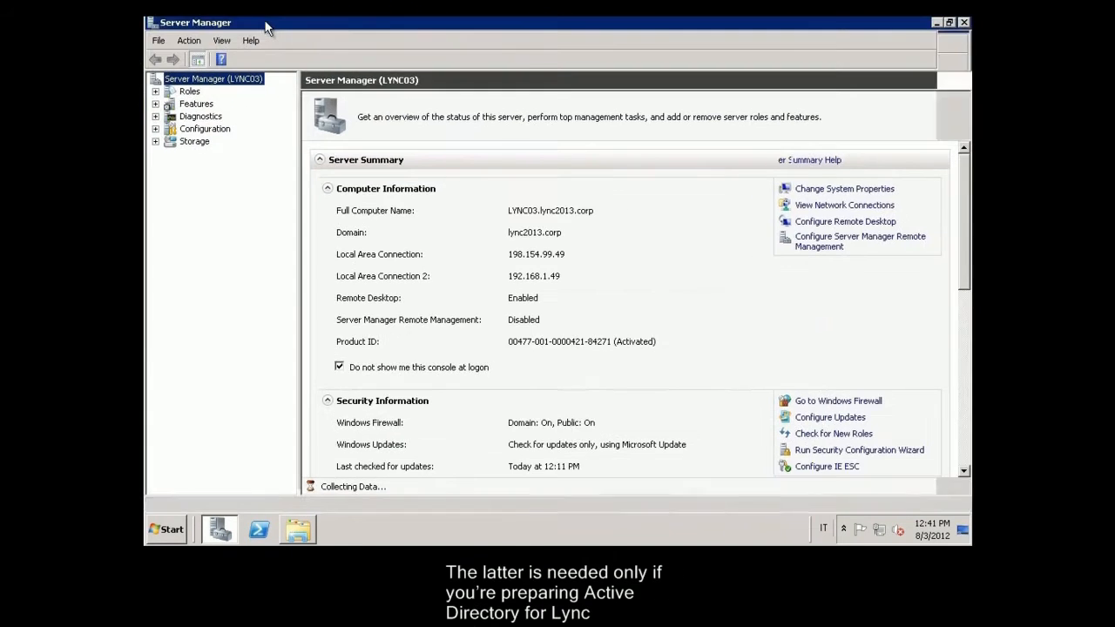
left_click(196, 105)
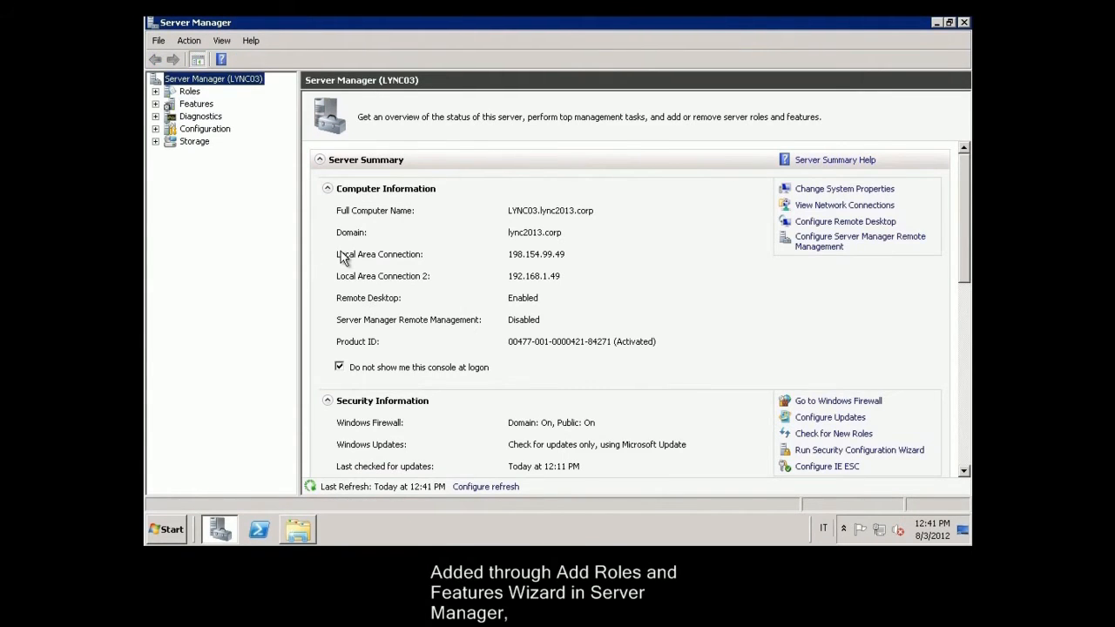
left_click(190, 105)
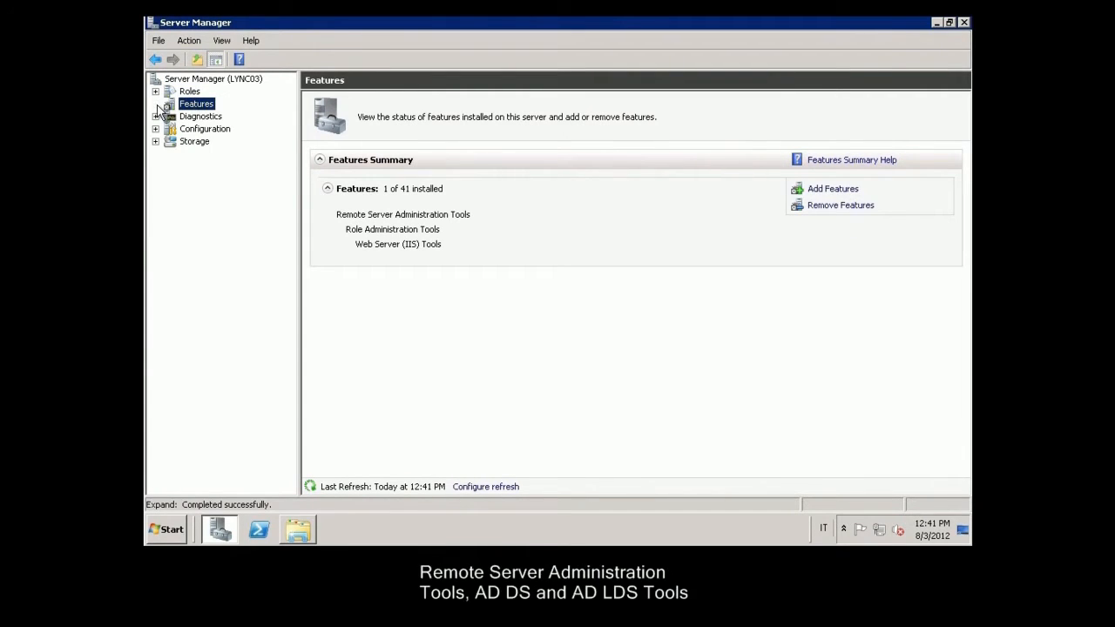
Step: Start Add Features and select Desktop Experience along with its required features
left_click(842, 193)
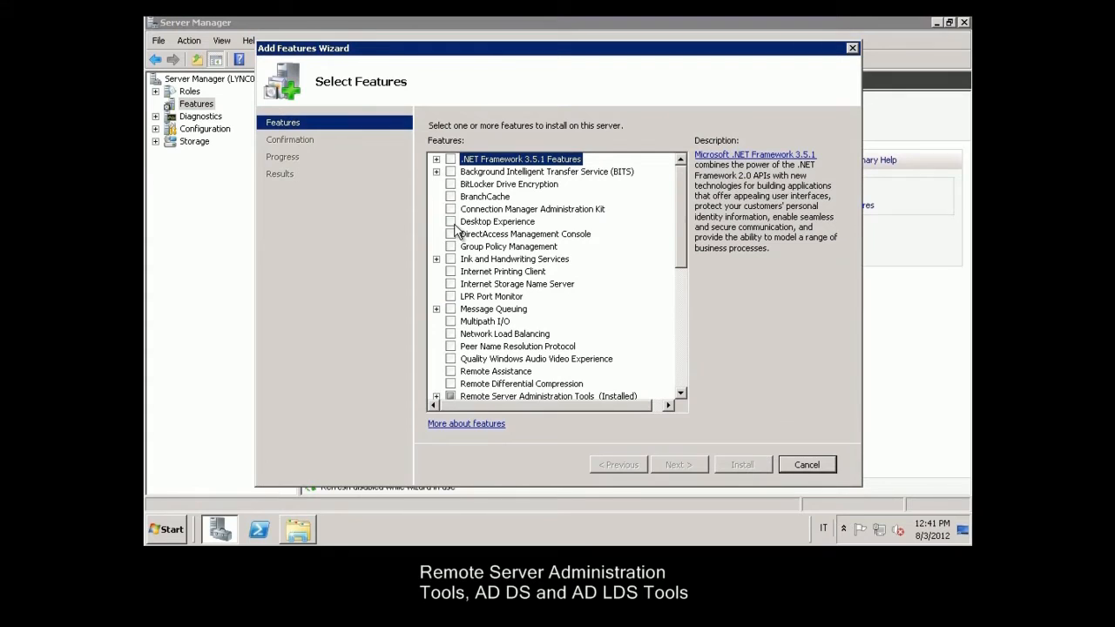
left_click(451, 223)
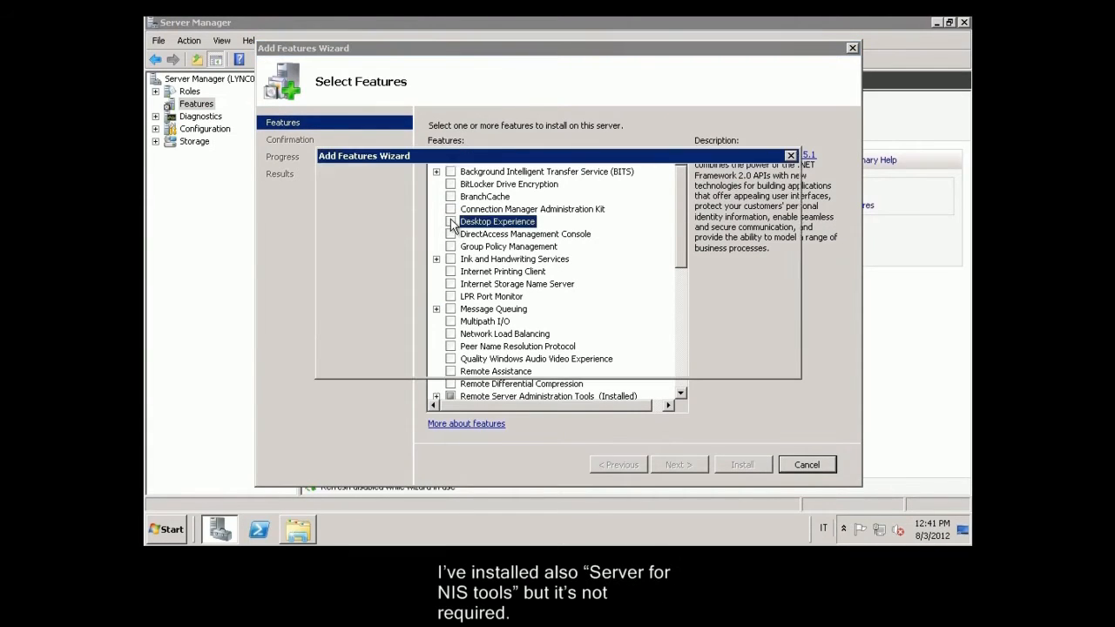
left_click(684, 343)
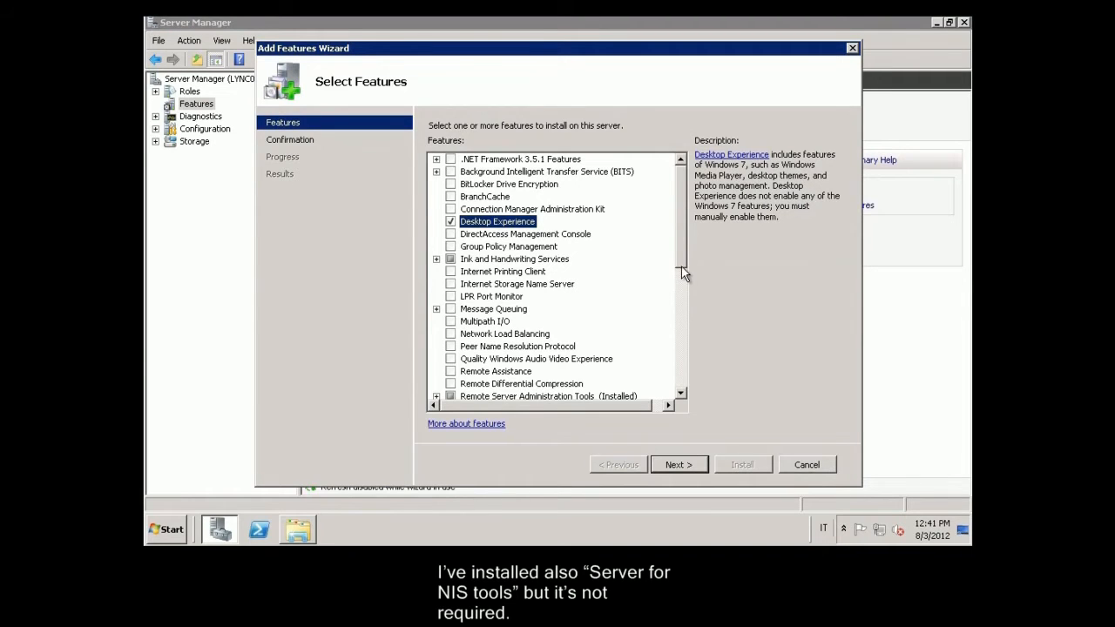
Step: Add AD DS and AD LDS Tools with the required .NET Framework 3.5.1 and reach confirmation
left_click_drag(685, 263, 689, 301)
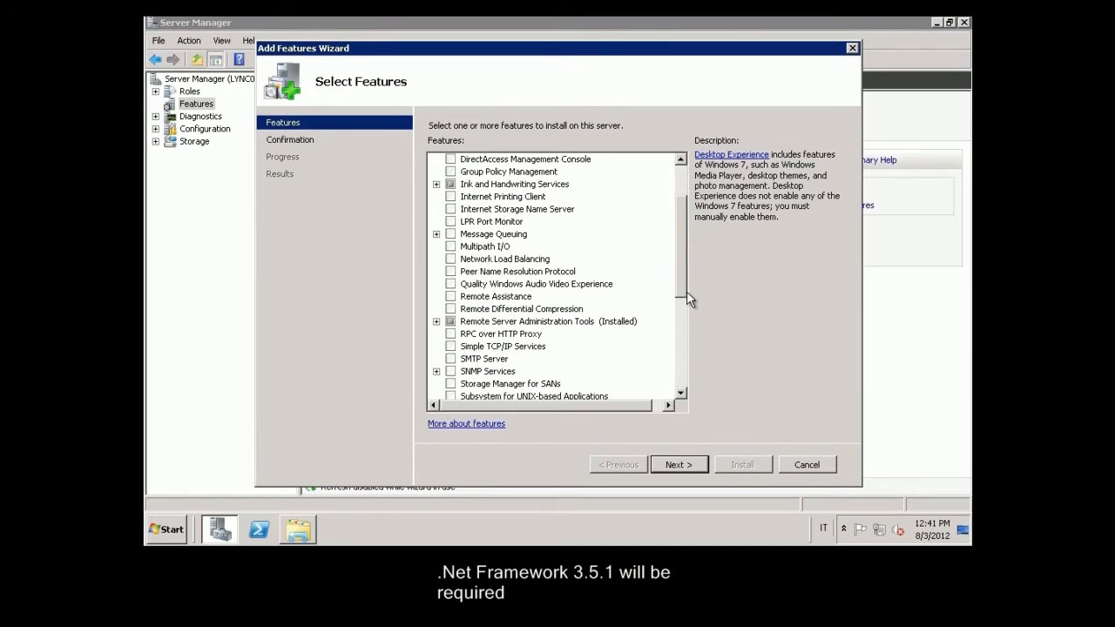
left_click_drag(687, 291, 669, 300)
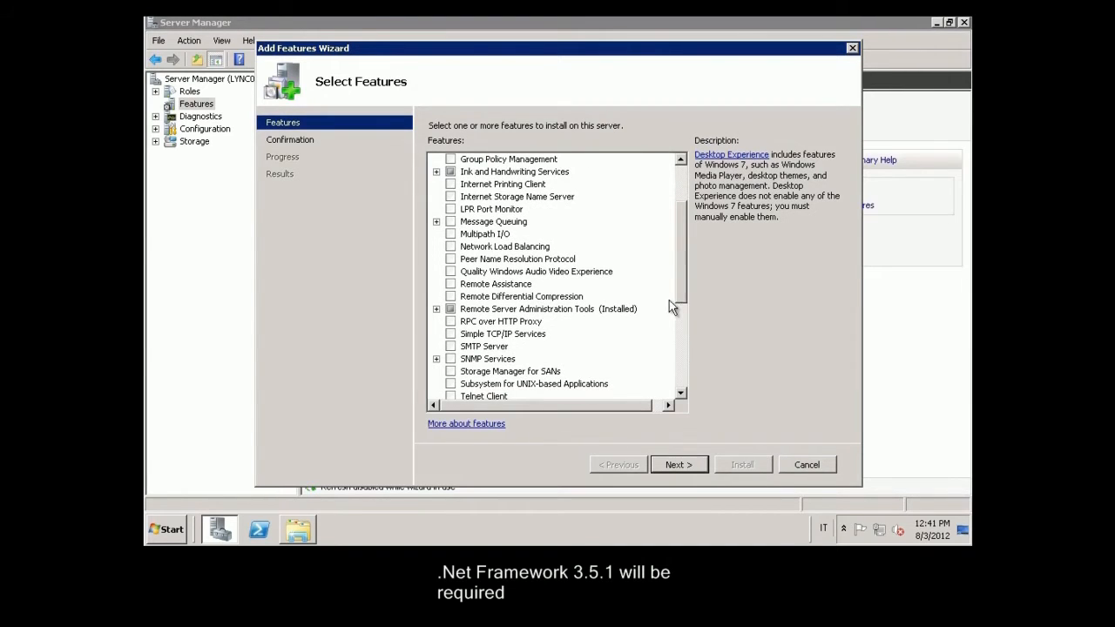
left_click(437, 308)
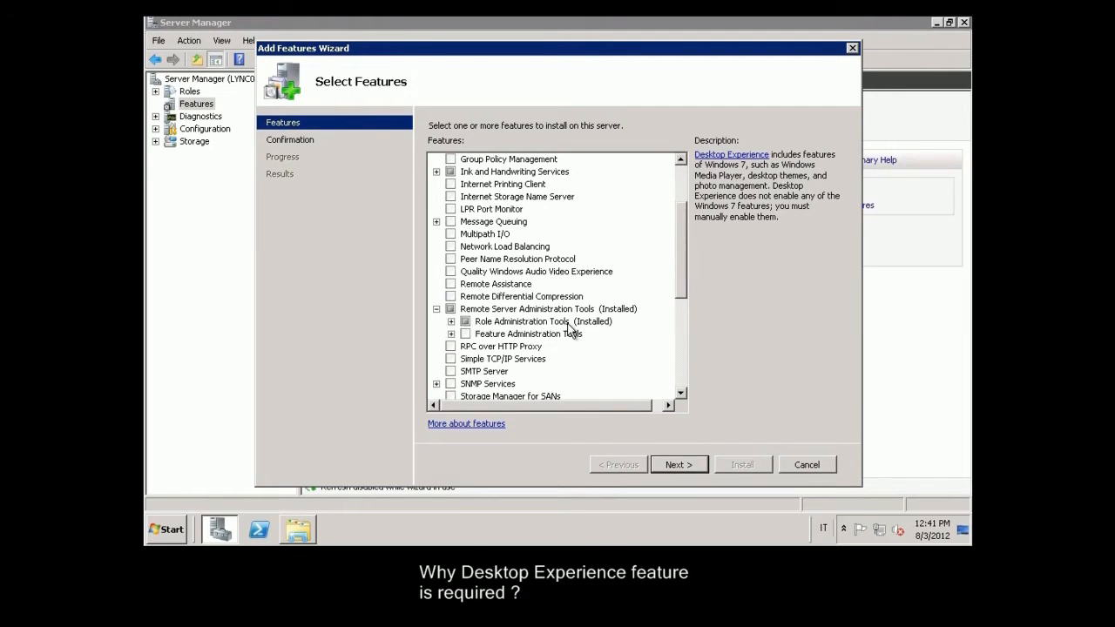
left_click(452, 321)
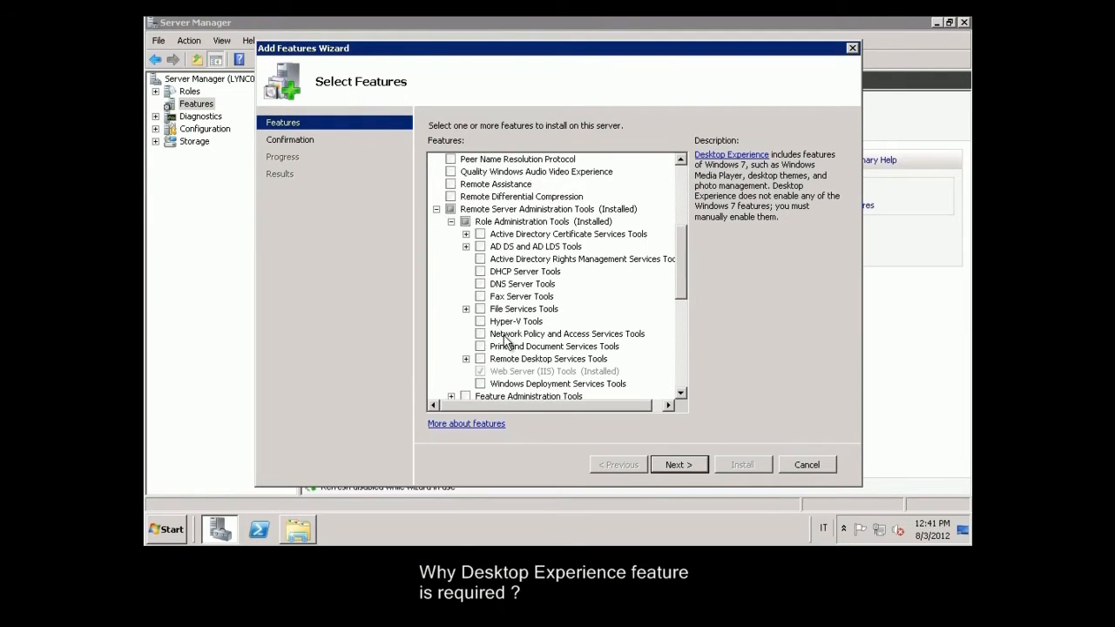
left_click(481, 247)
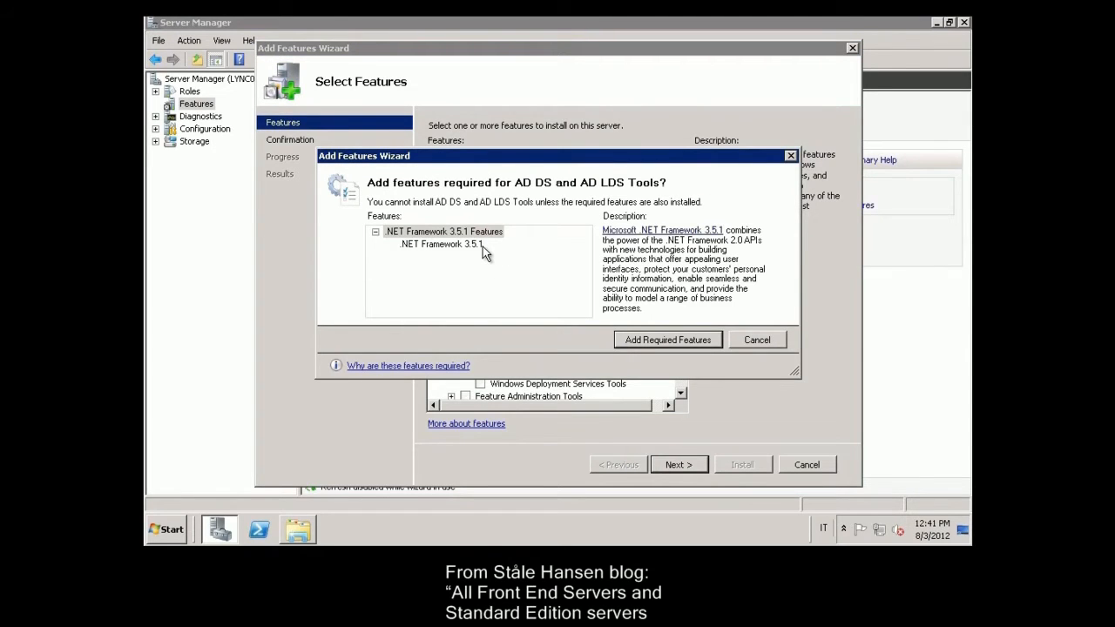
left_click(667, 341)
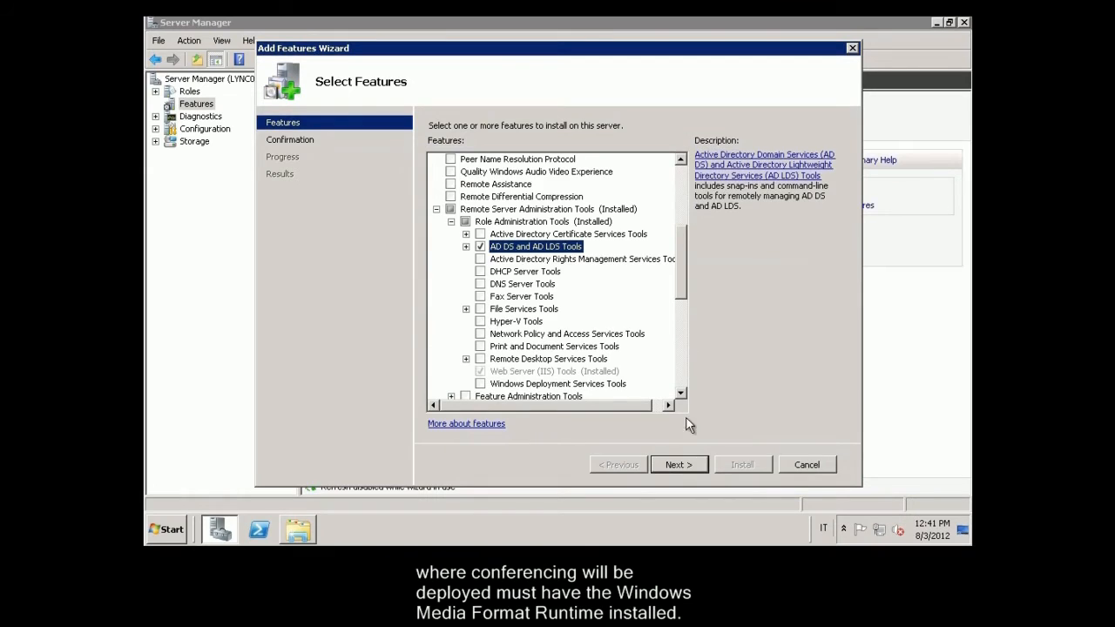
left_click(676, 464)
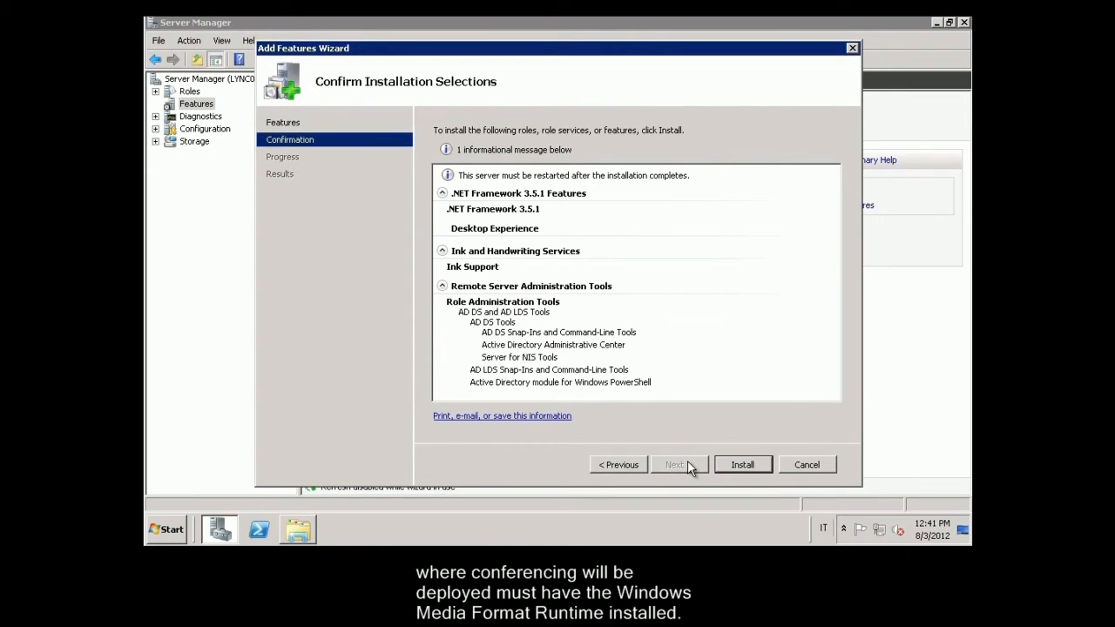
Step: Install the selected features, close the wizard and decline the immediate restart
left_click(762, 464)
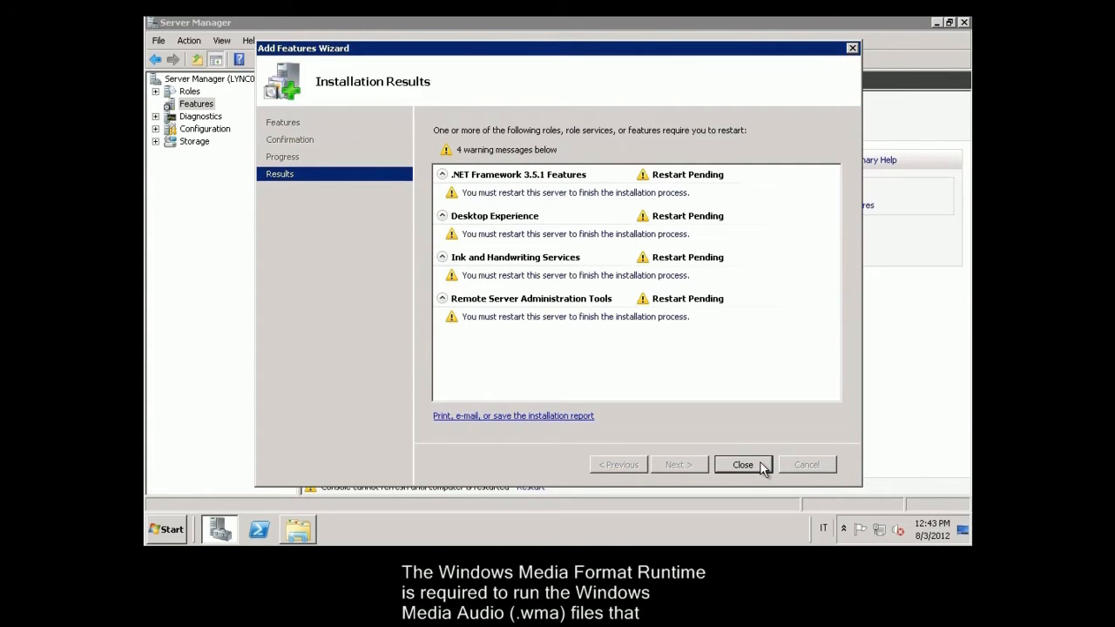
left_click(763, 467)
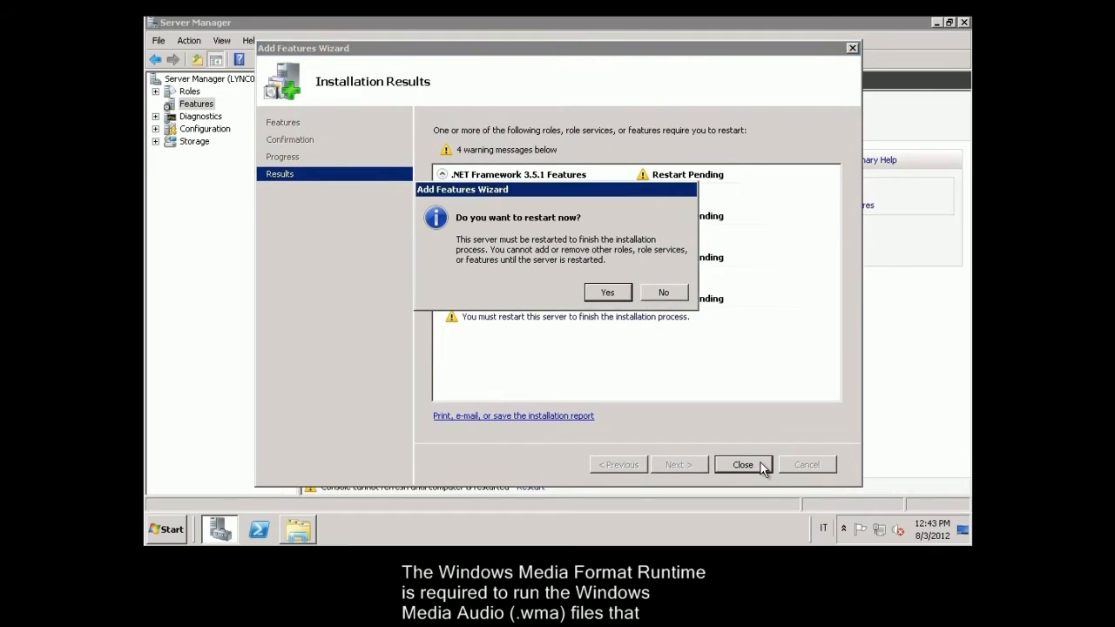
left_click(679, 296)
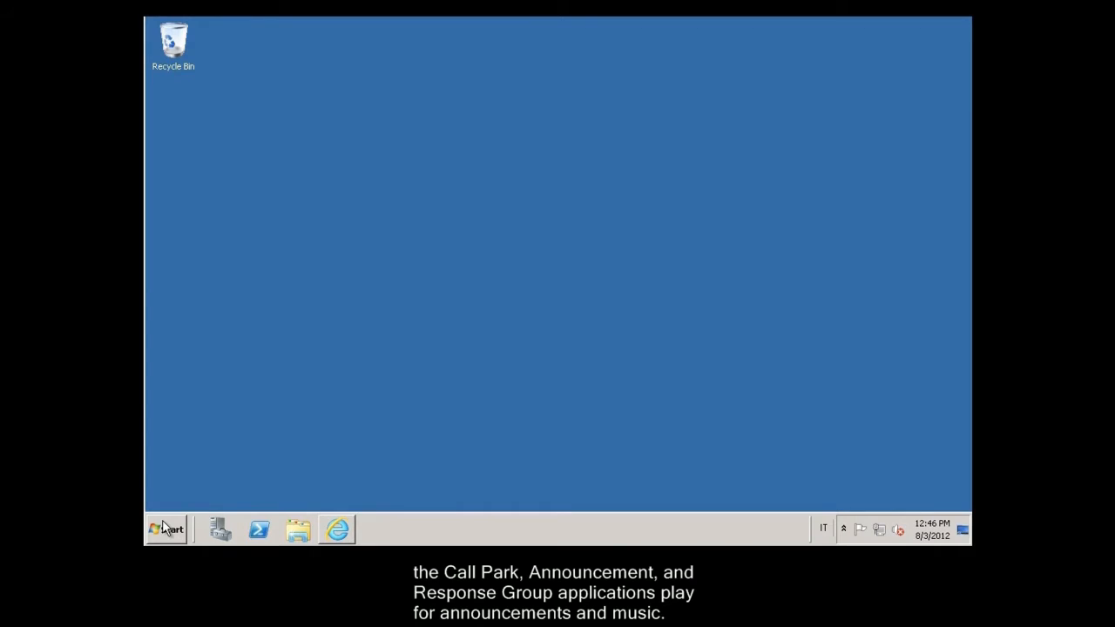
Step: Open the WMF 3.0 RC favourite and download Windows6.1-KB2506143-x64.msu
left_click(164, 528)
left_click(194, 168)
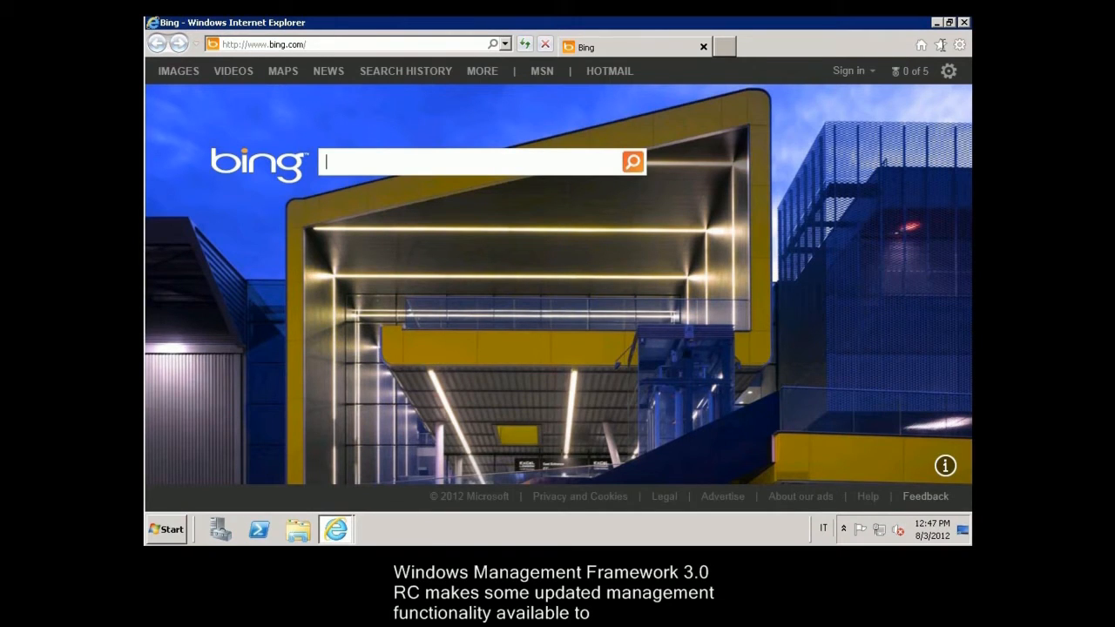
left_click(941, 45)
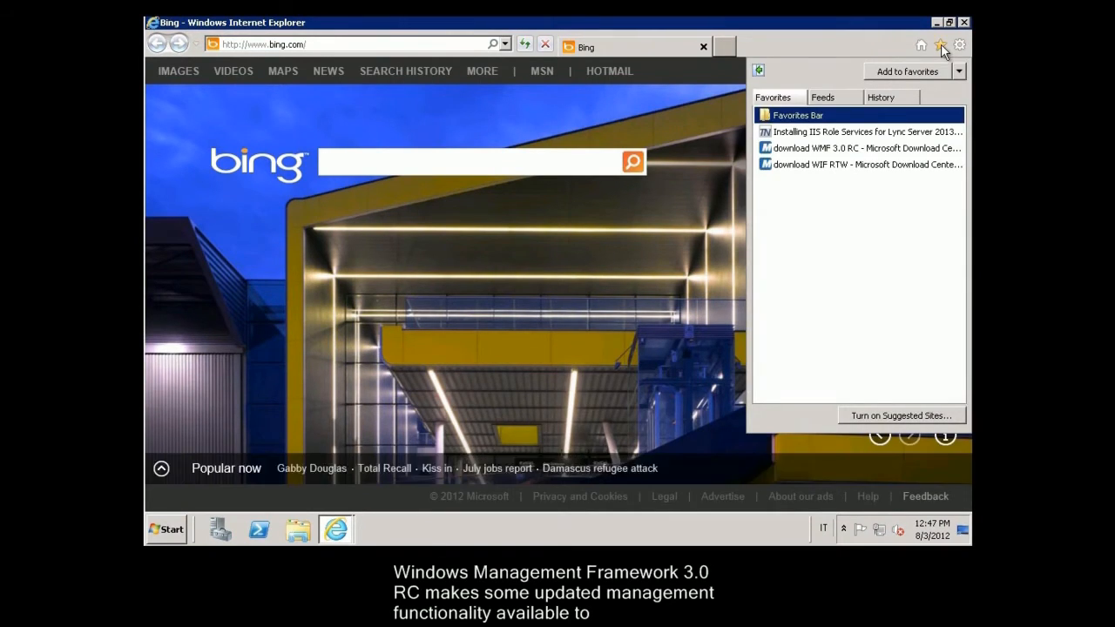
left_click(852, 149)
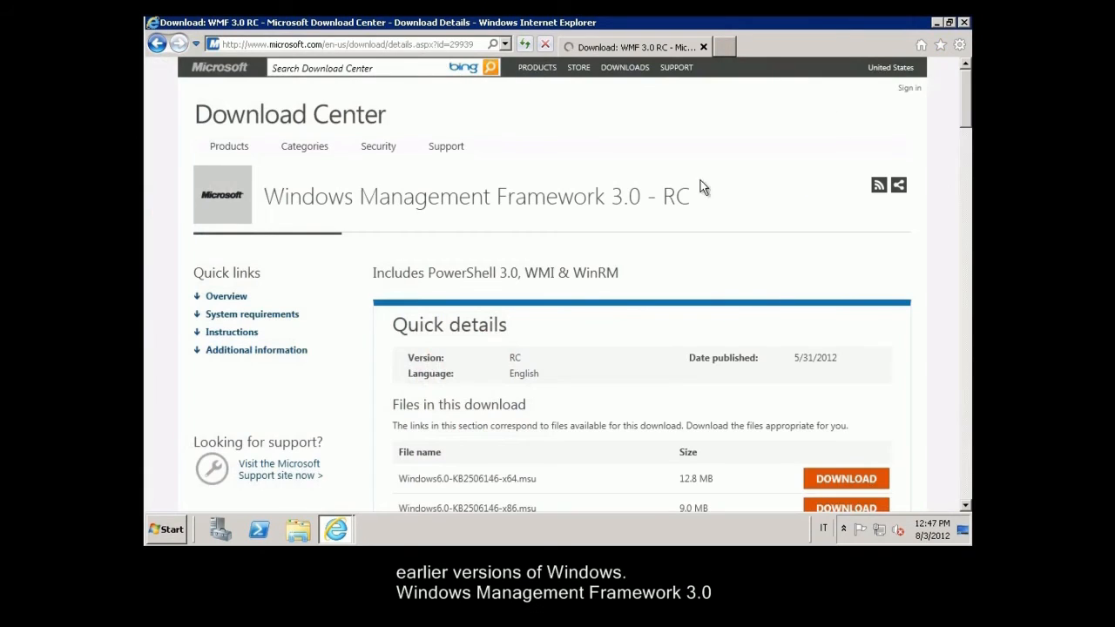
left_click_drag(966, 128, 970, 147)
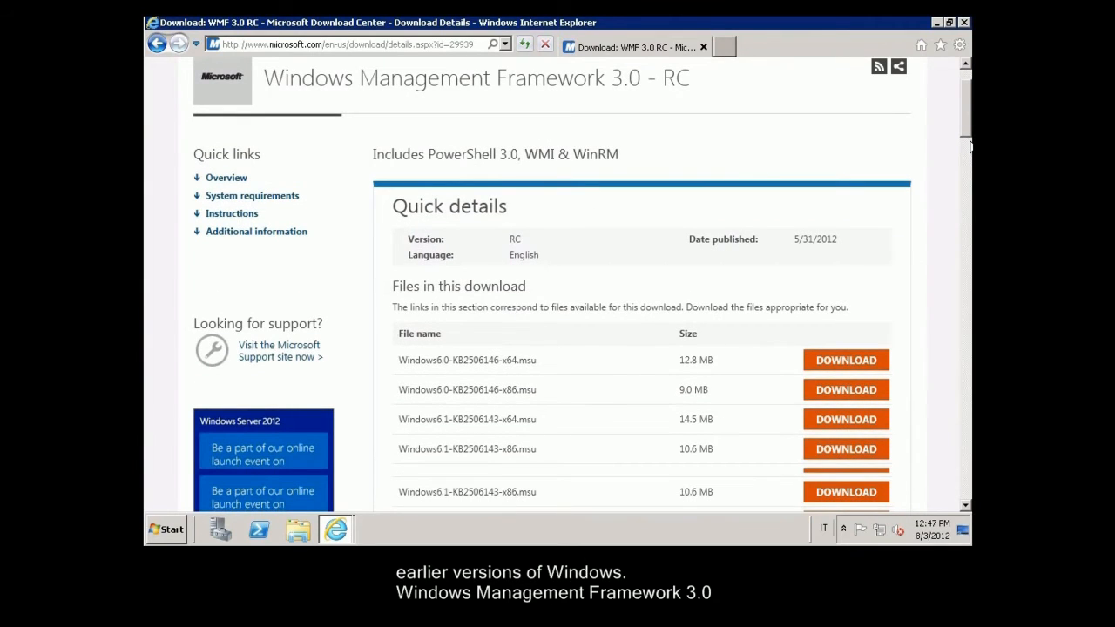
left_click_drag(970, 146, 970, 151)
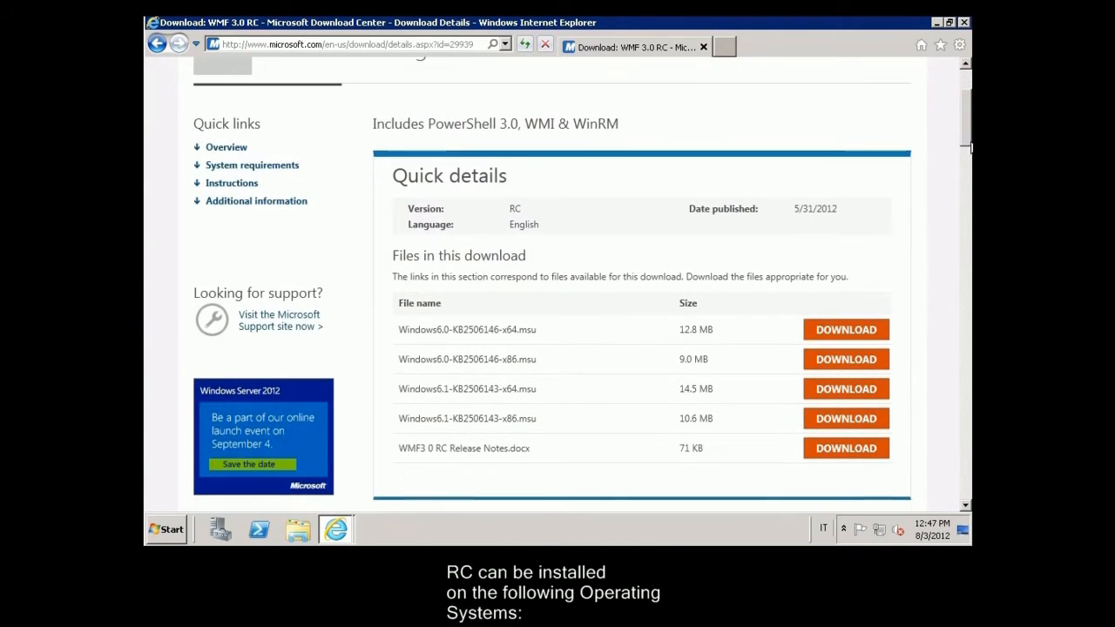
left_click(856, 391)
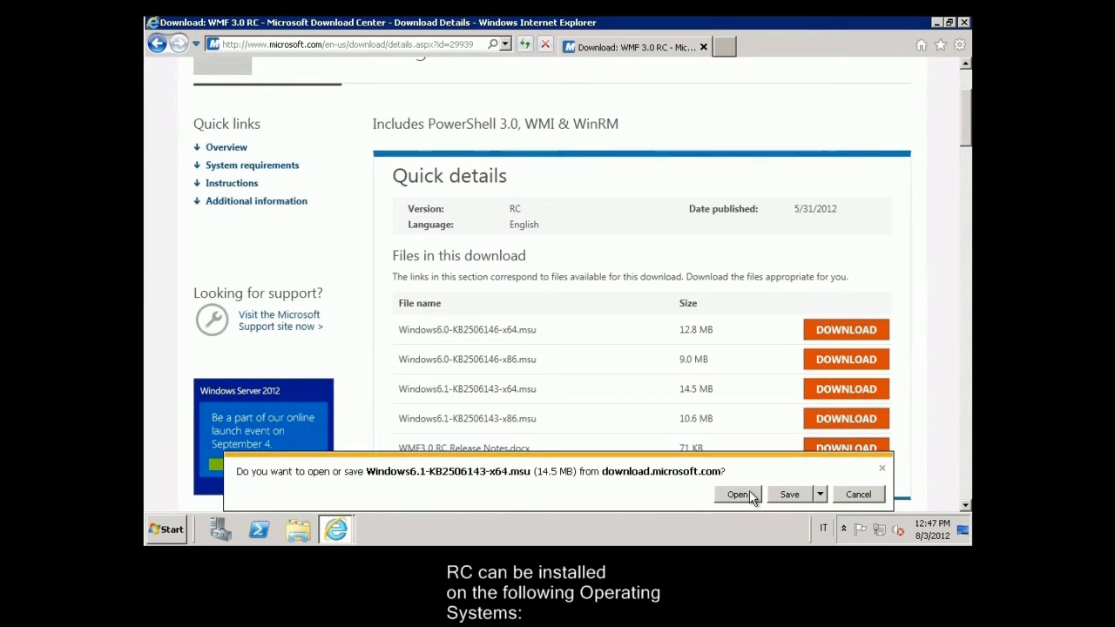
Step: Open the downloaded KB2506143 package, close Internet Explorer, and install the update accepting its license
left_click(800, 495)
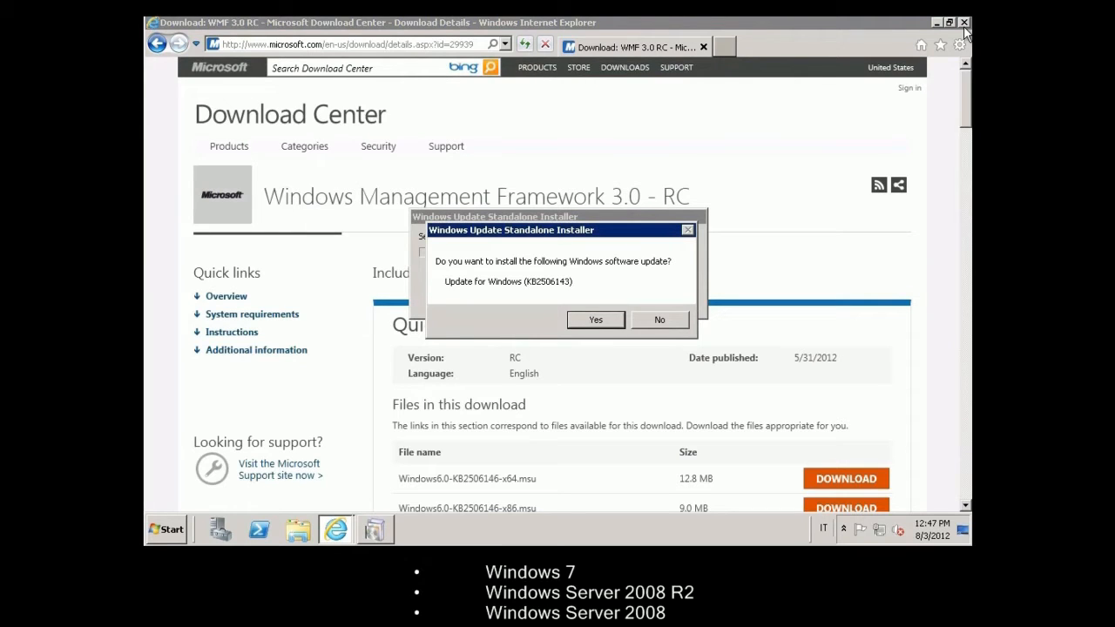
left_click(965, 23)
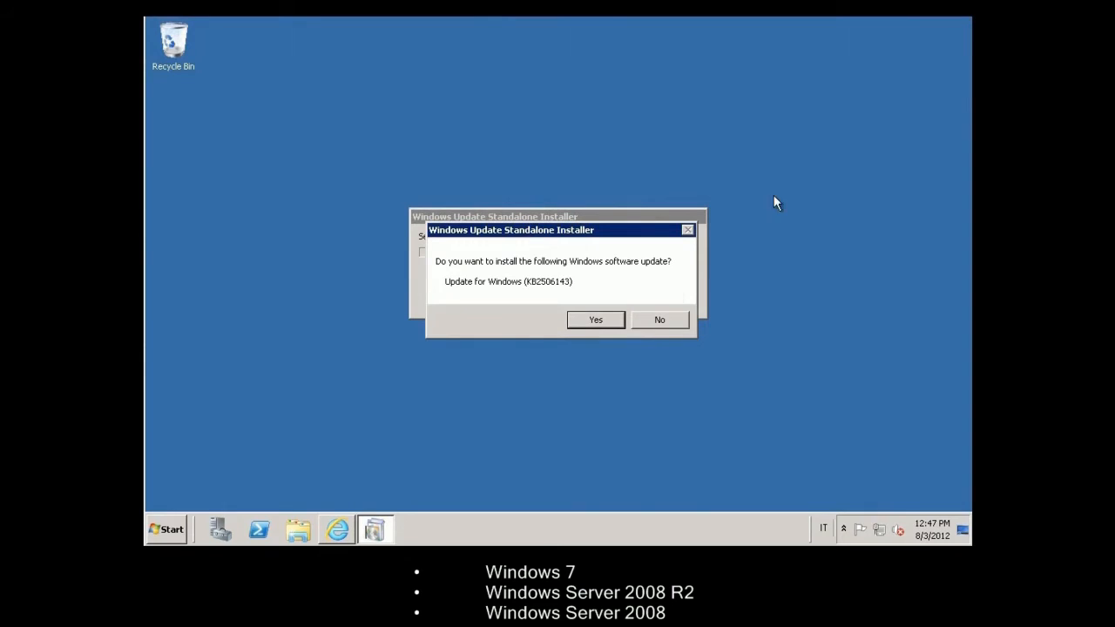
left_click(603, 323)
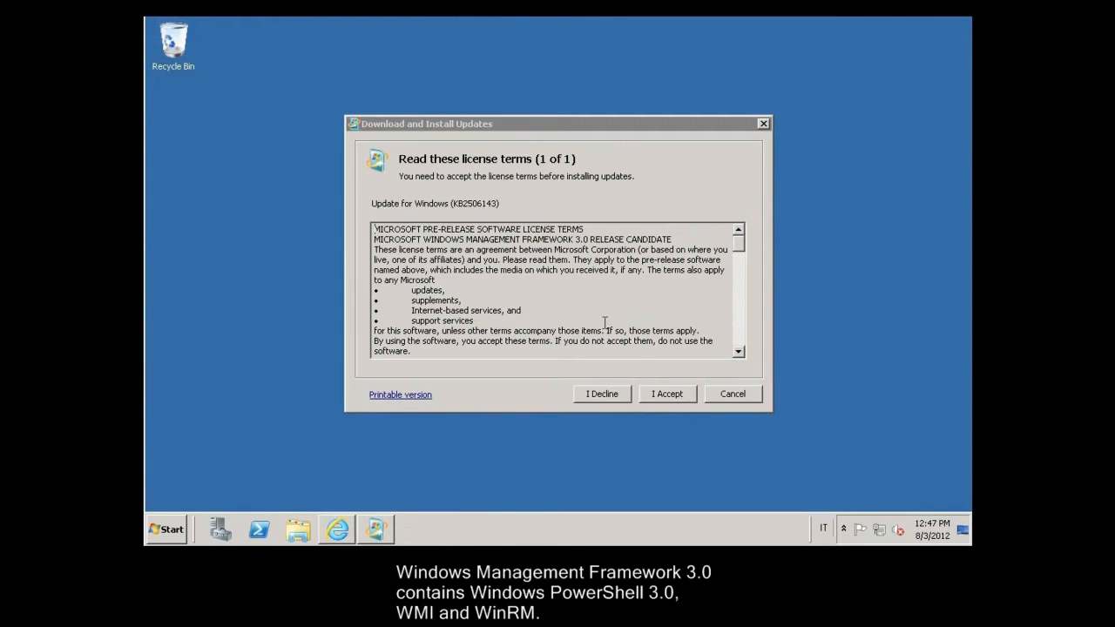
left_click(671, 398)
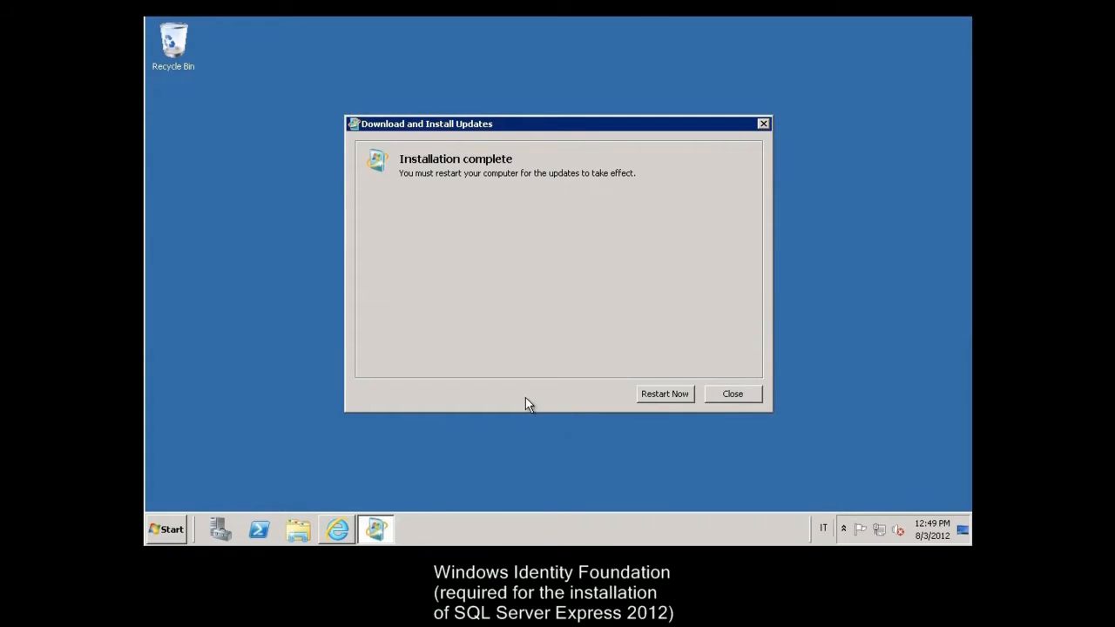
Step: Download Windows6.1-KB974405-x64.msu and install update KB974405, accepting its license terms
left_click(733, 394)
left_click(337, 529)
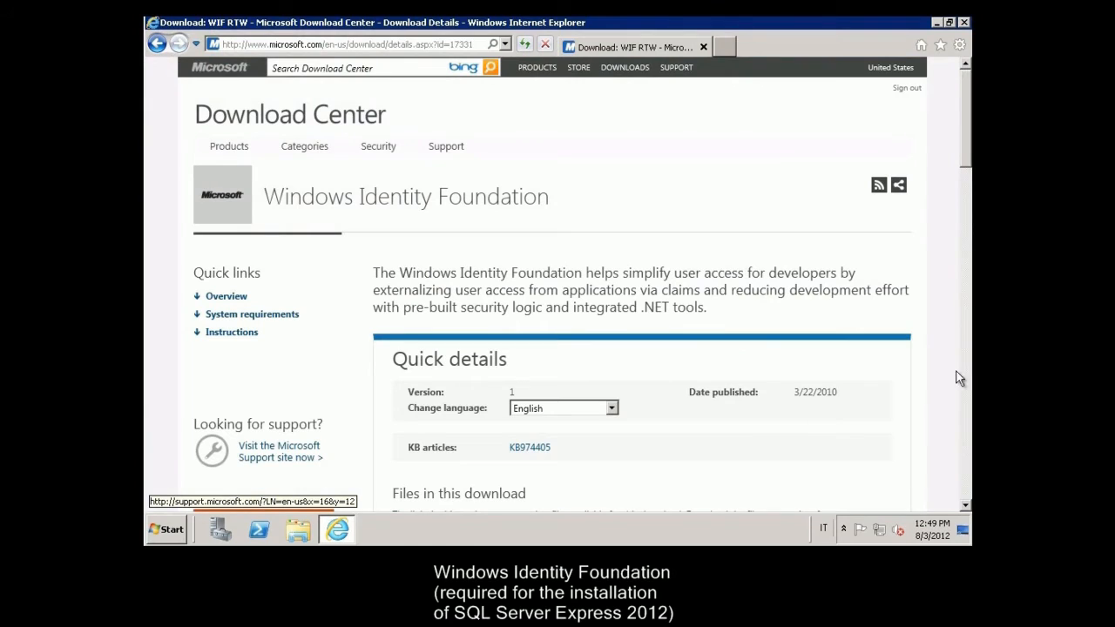
scroll(966, 166, "down", 1)
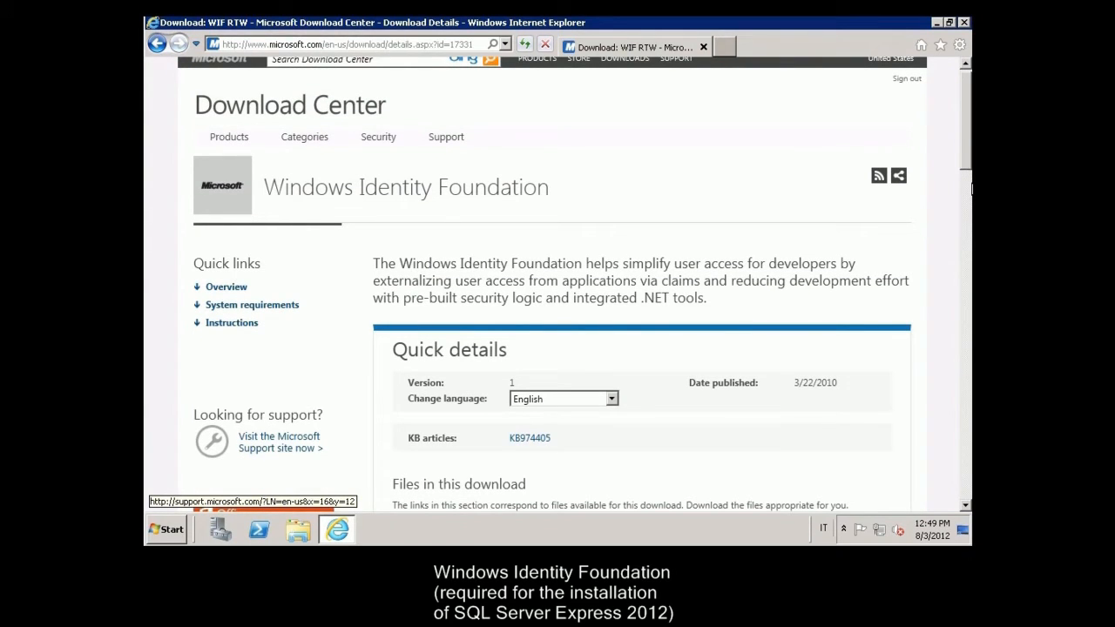
scroll(967, 188, "down", 3)
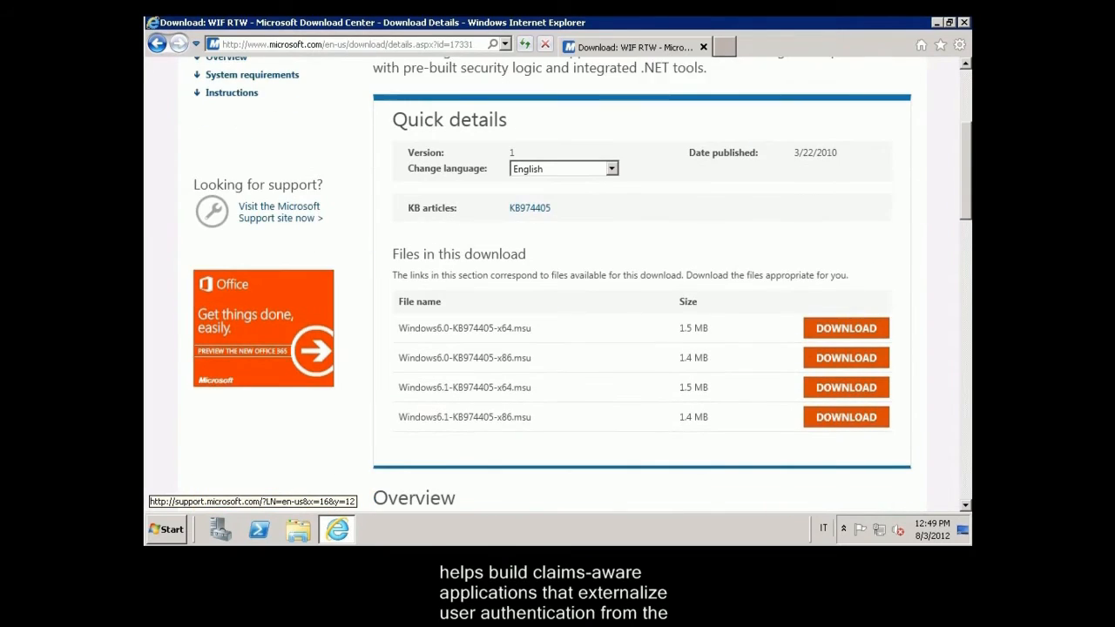
left_click(841, 373)
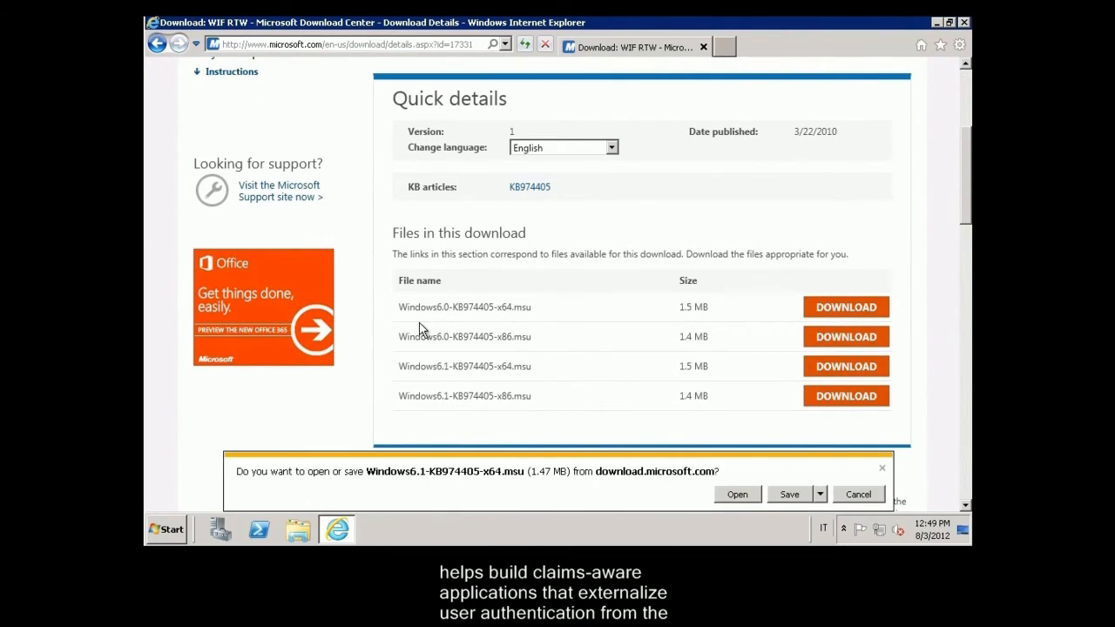
left_click(800, 495)
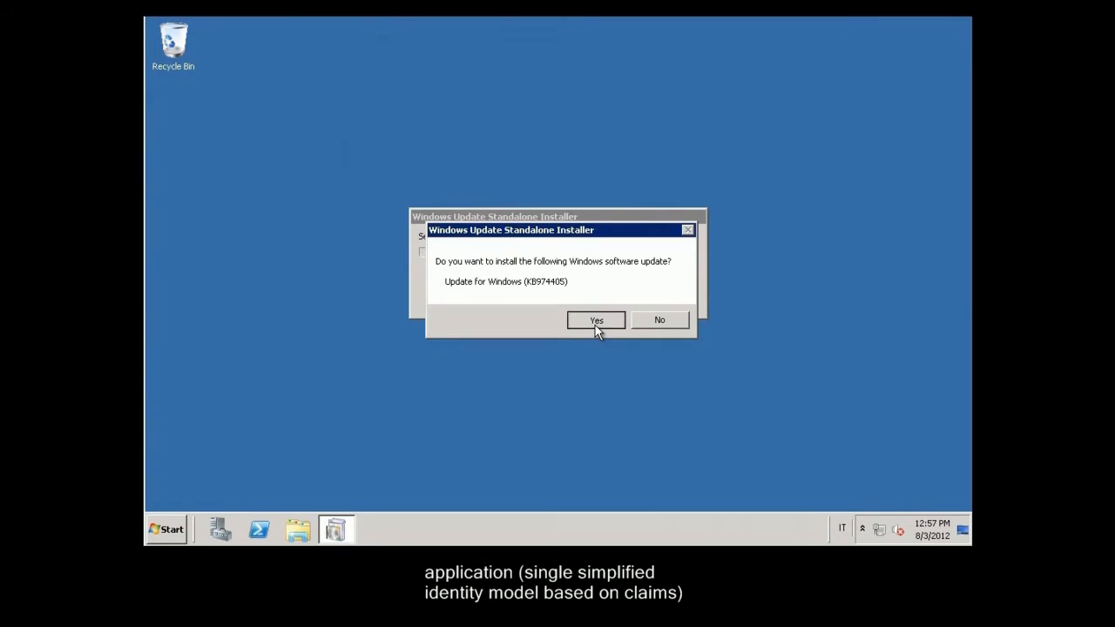
left_click(597, 322)
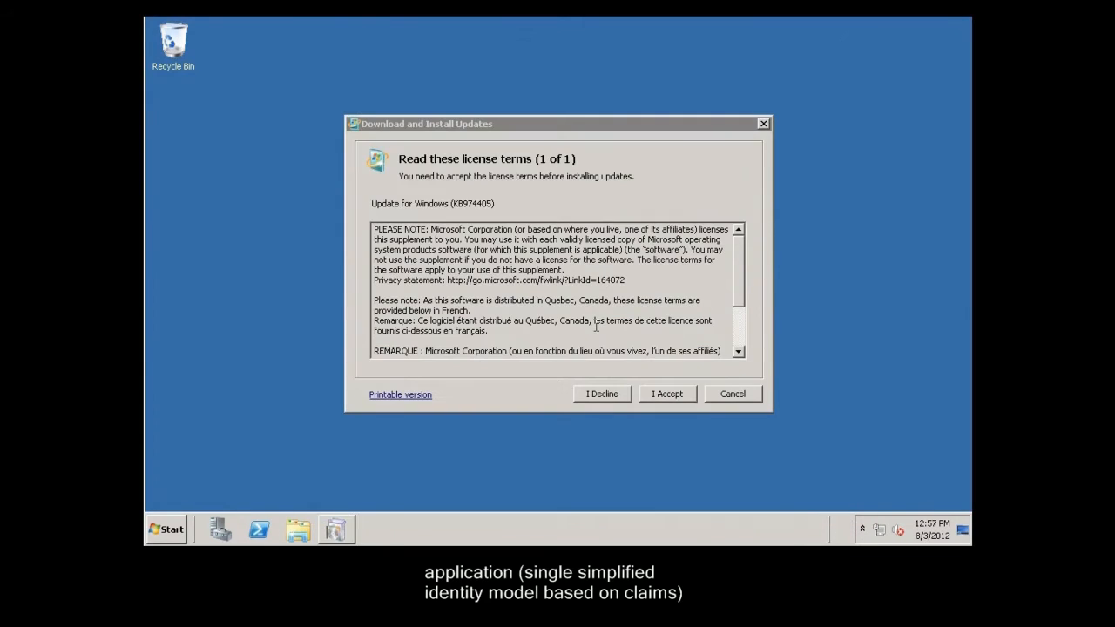
left_click(665, 397)
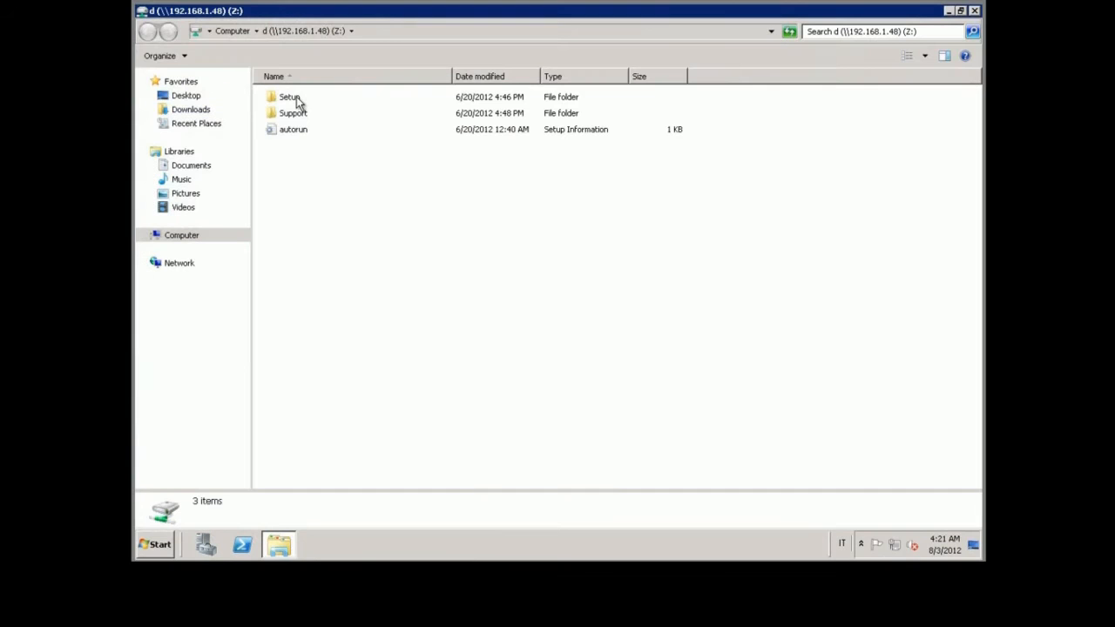
Step: Run Lync Server 2013 Setup from Setup\amd64, install to the default location and accept the license
double_click(292, 97)
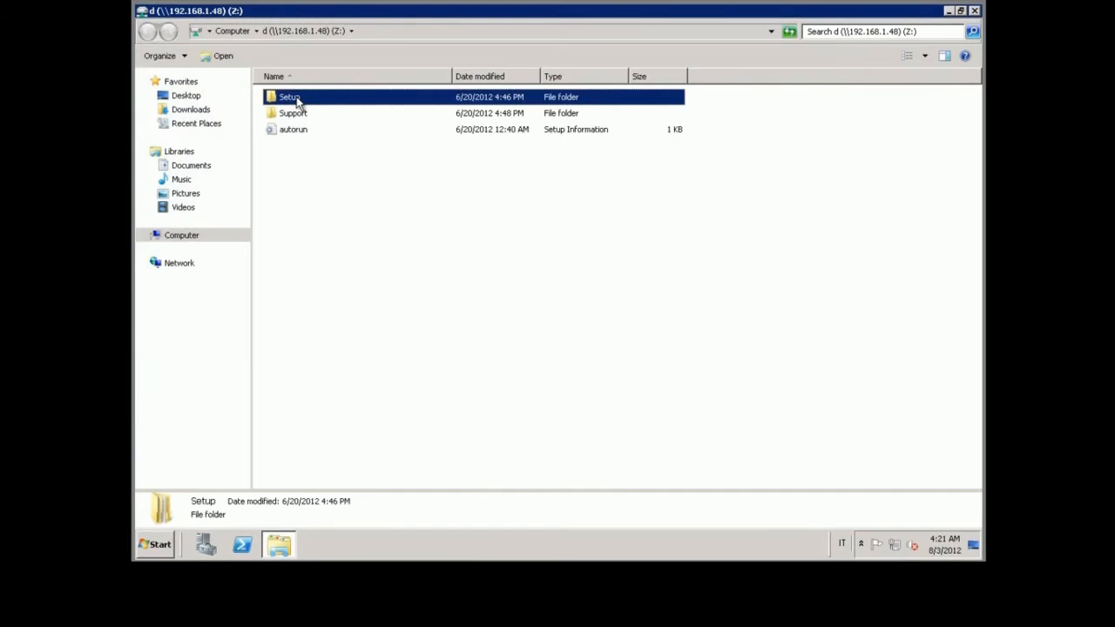
double_click(294, 97)
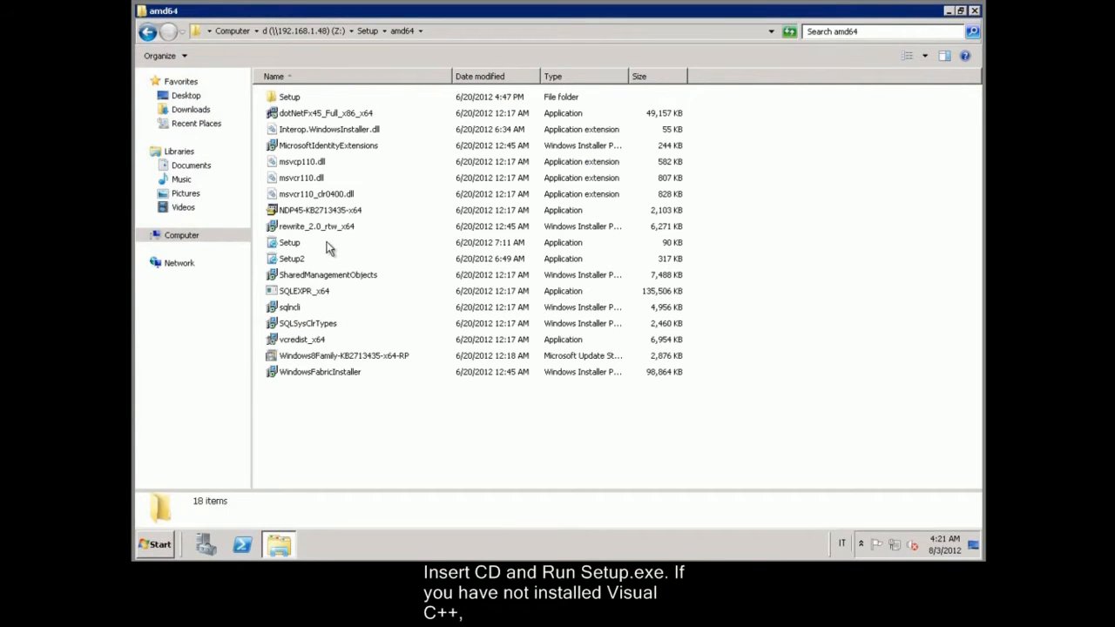
double_click(292, 244)
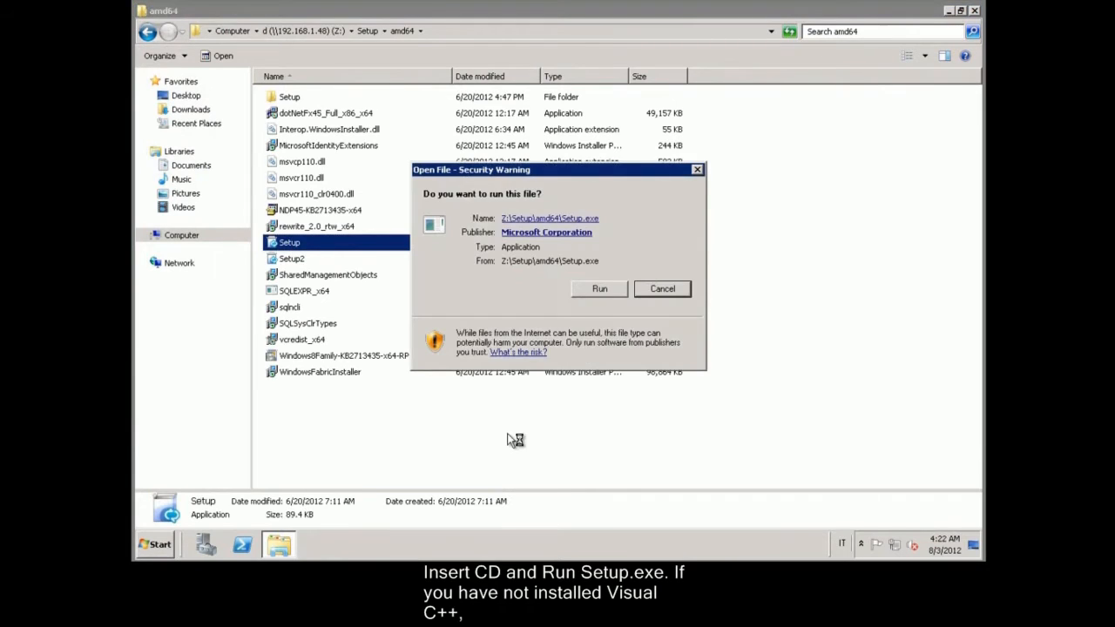
left_click(597, 290)
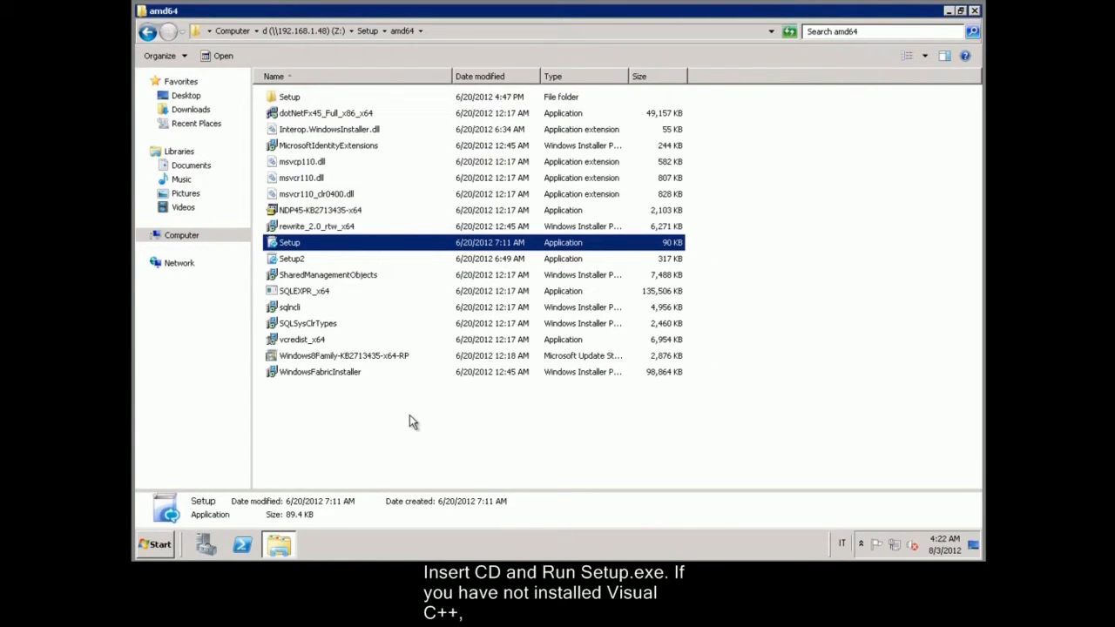
left_click(975, 11)
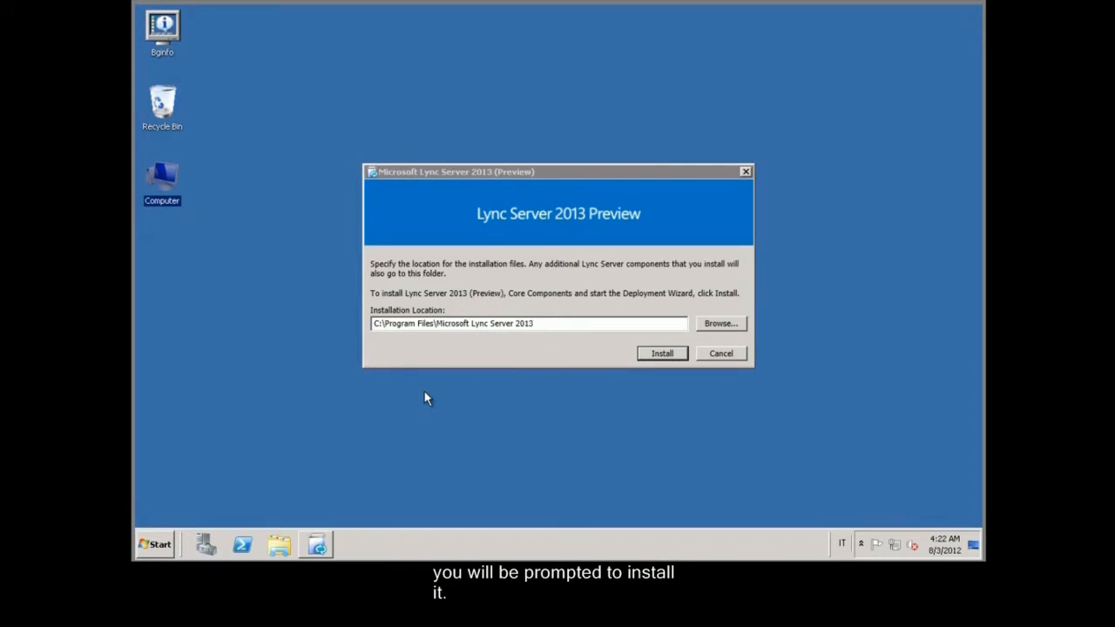
left_click(660, 358)
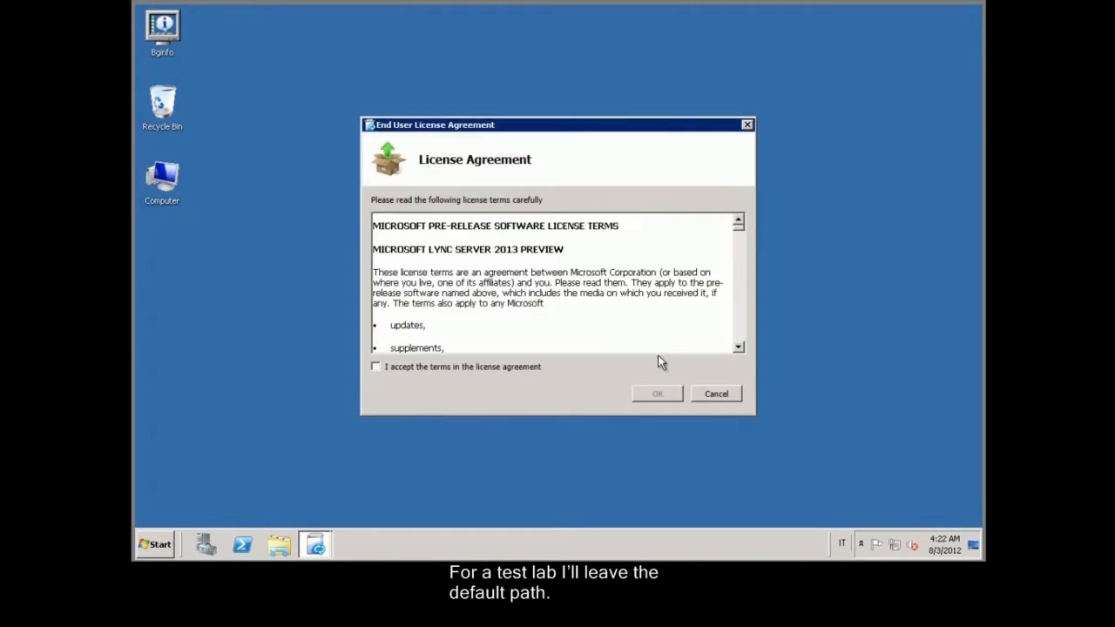
left_click(480, 369)
Step: Accept the license to install core components, then start Step 1: Prepare Schema
left_click(657, 394)
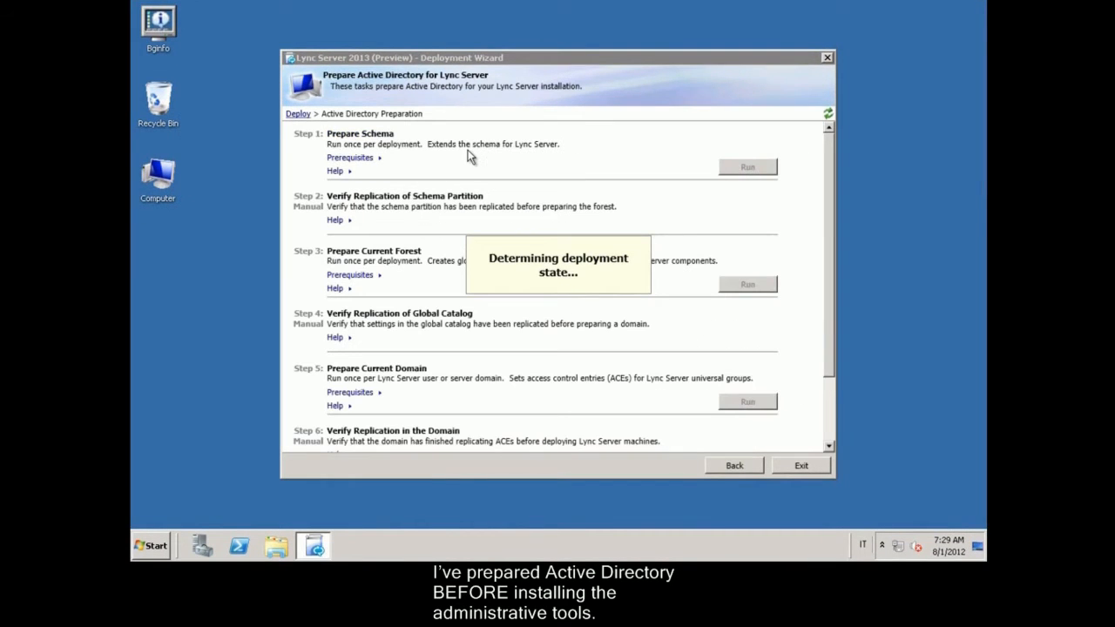
left_click(734, 172)
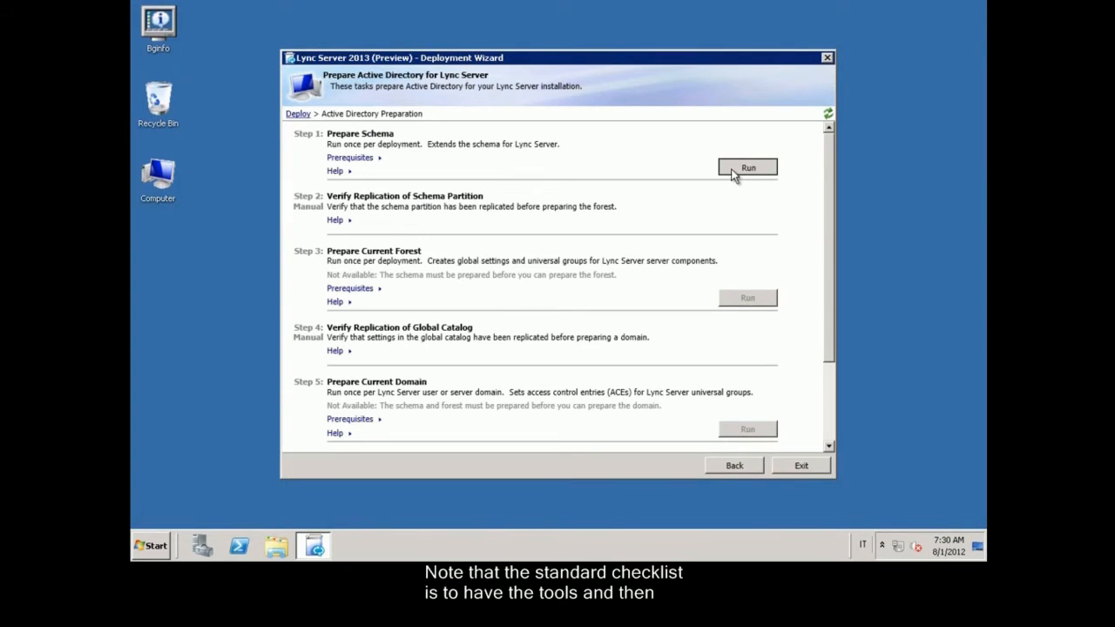
Step: Run schema preparation and check the log reports Install-CSAdServerSchema success
left_click(672, 409)
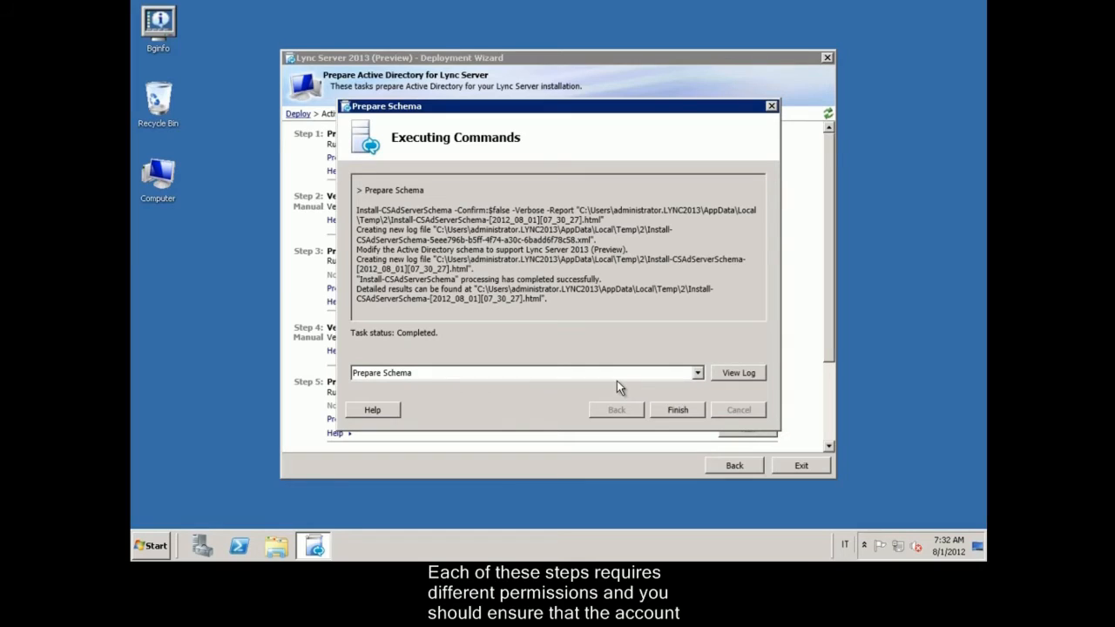
left_click(726, 374)
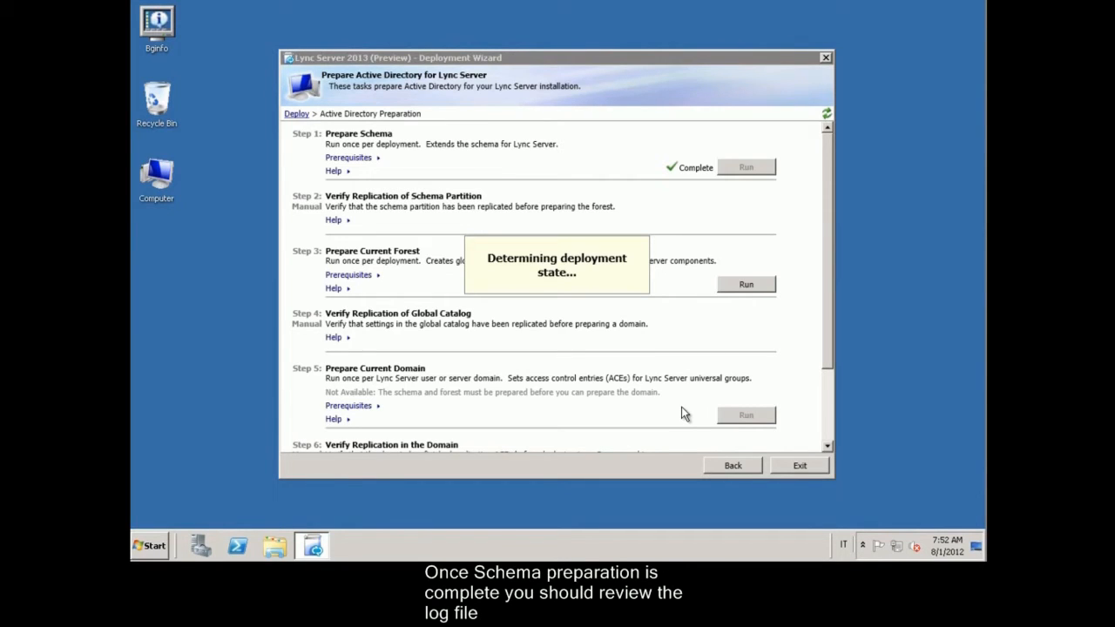
Step: Run Prepare Current Forest, keeping universal groups in the local domain
left_click(739, 284)
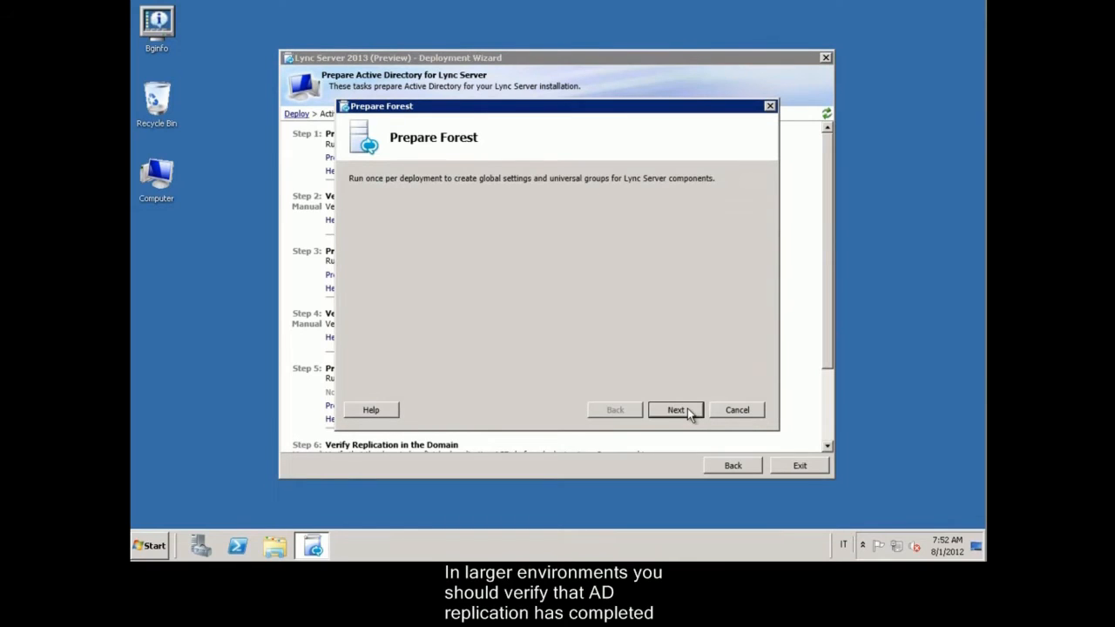
left_click(688, 410)
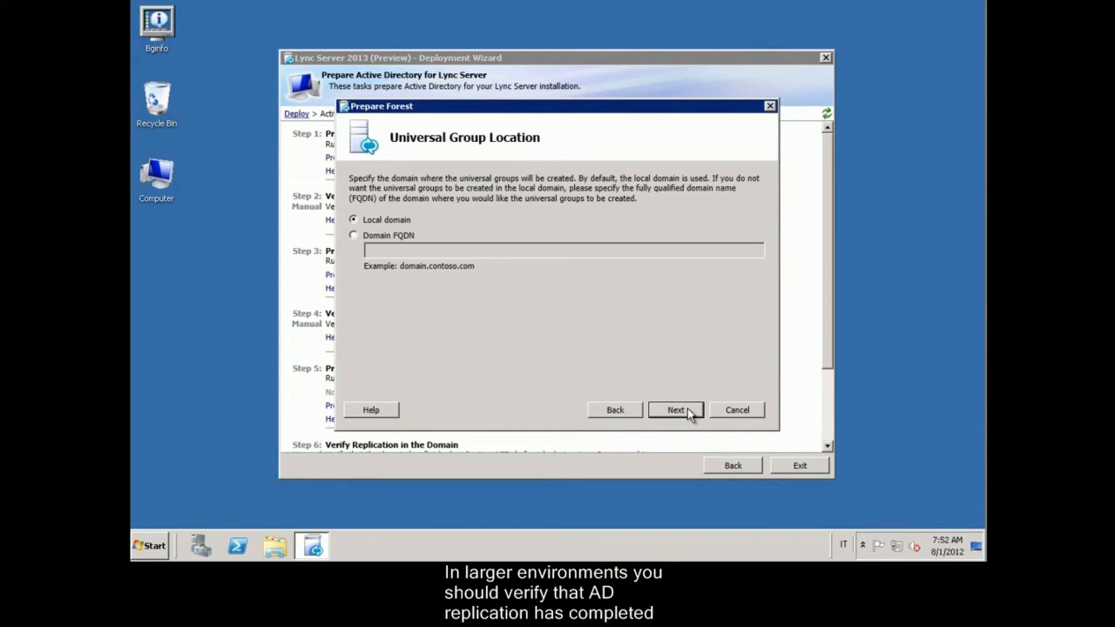
left_click(689, 412)
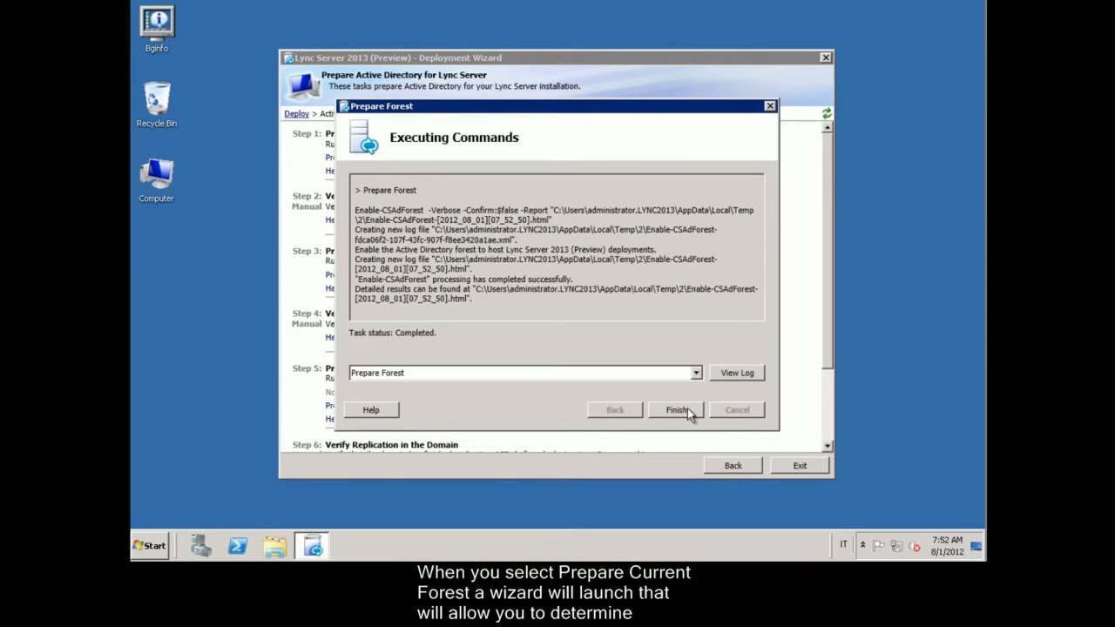
Step: Review the Enable-CSAdForest log for success and finish forest preparation
left_click(733, 374)
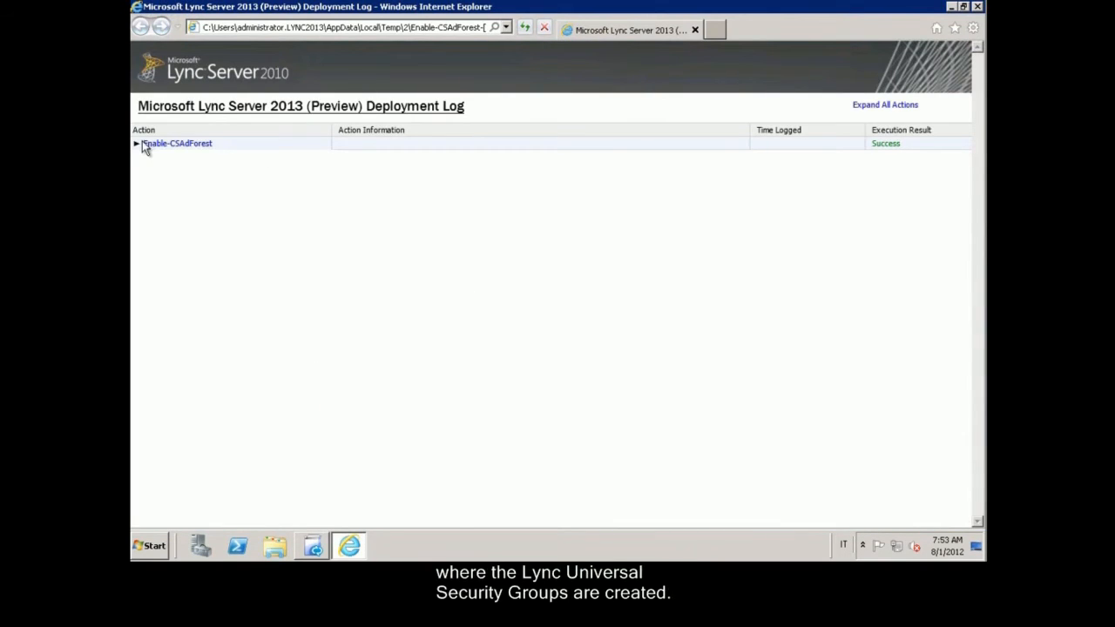
left_click(146, 145)
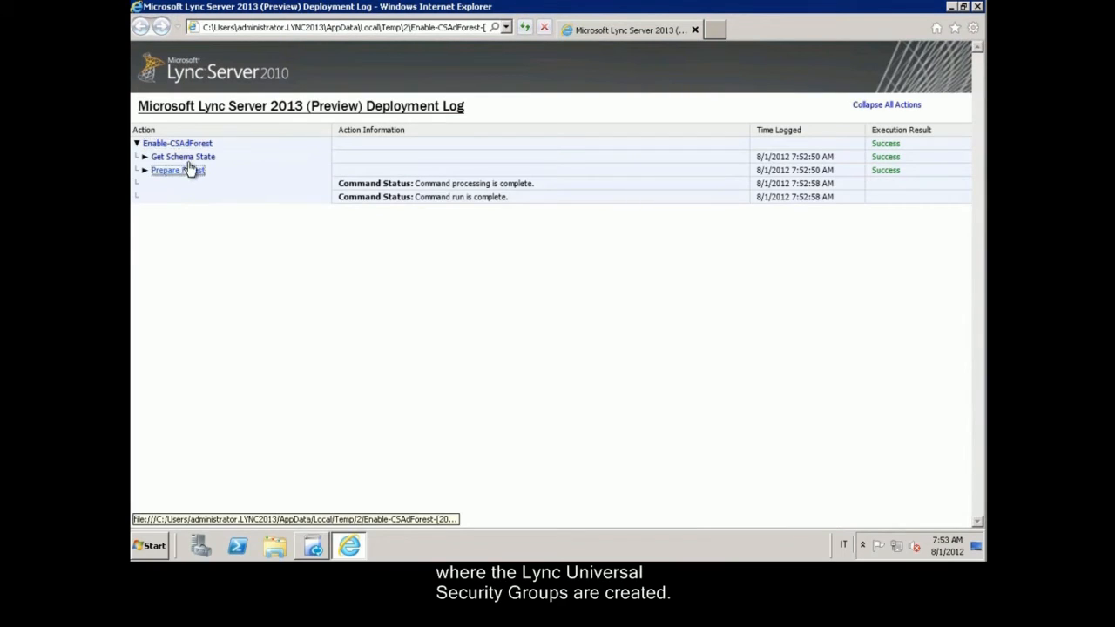
left_click(190, 168)
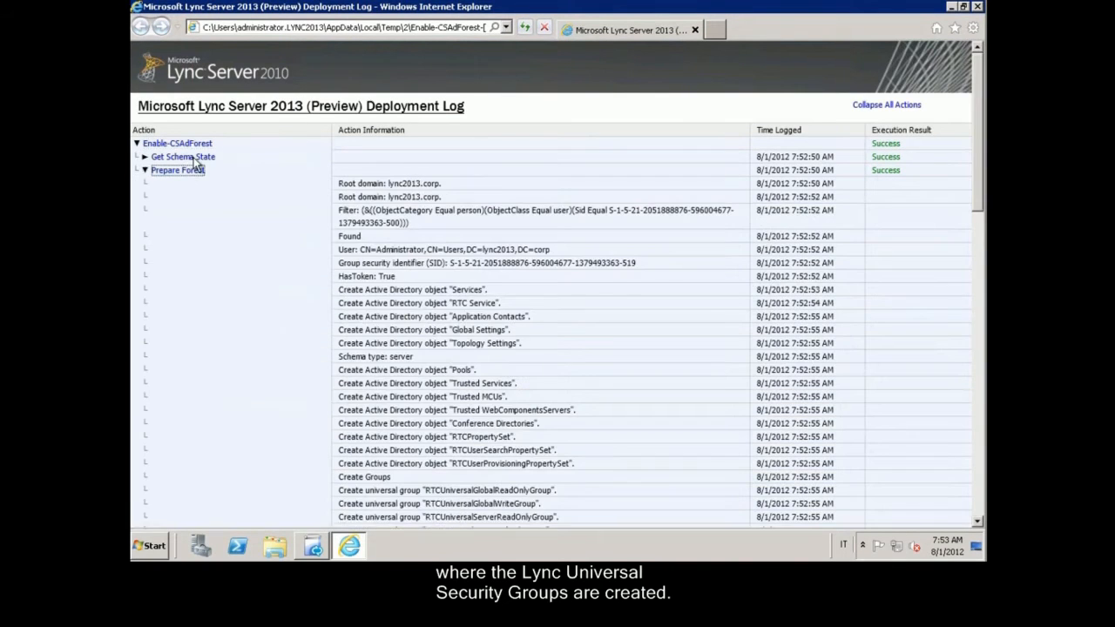
left_click(188, 158)
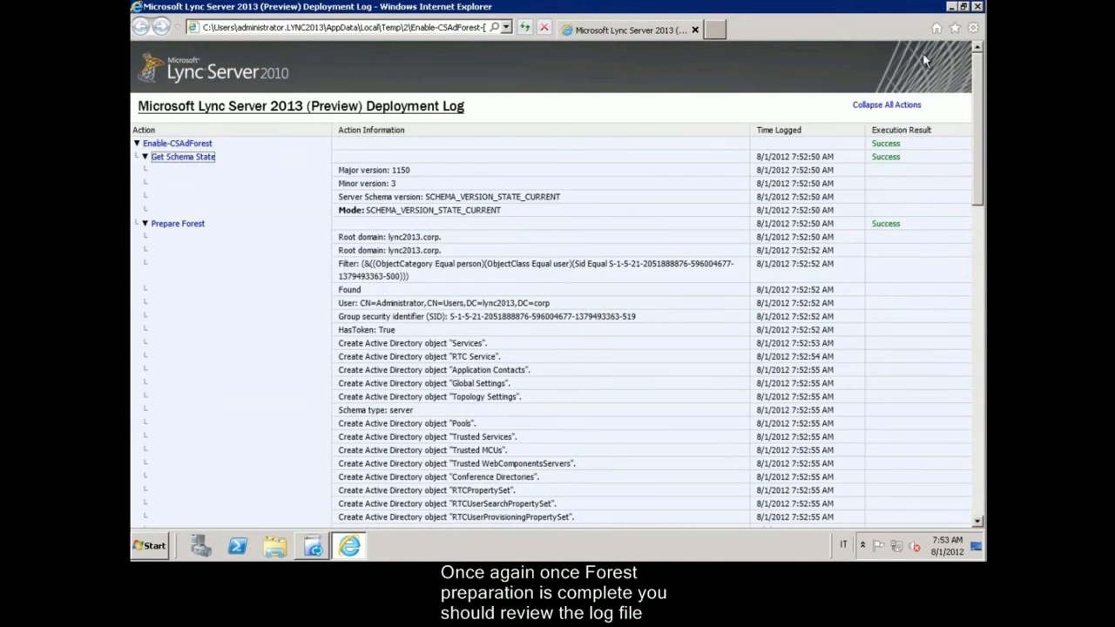
left_click(695, 30)
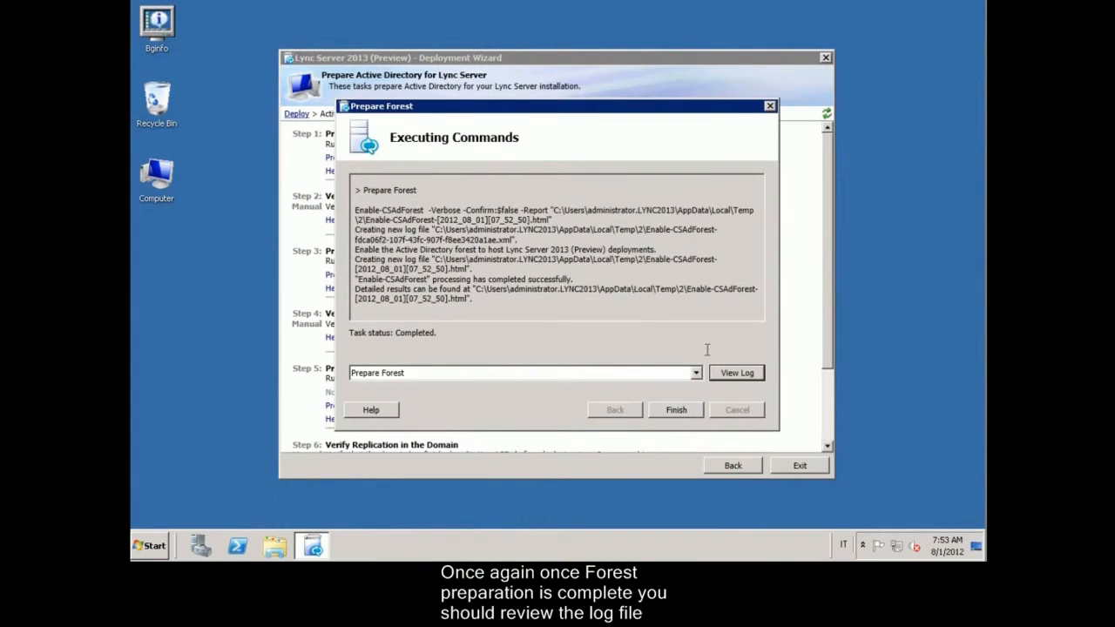
left_click(679, 412)
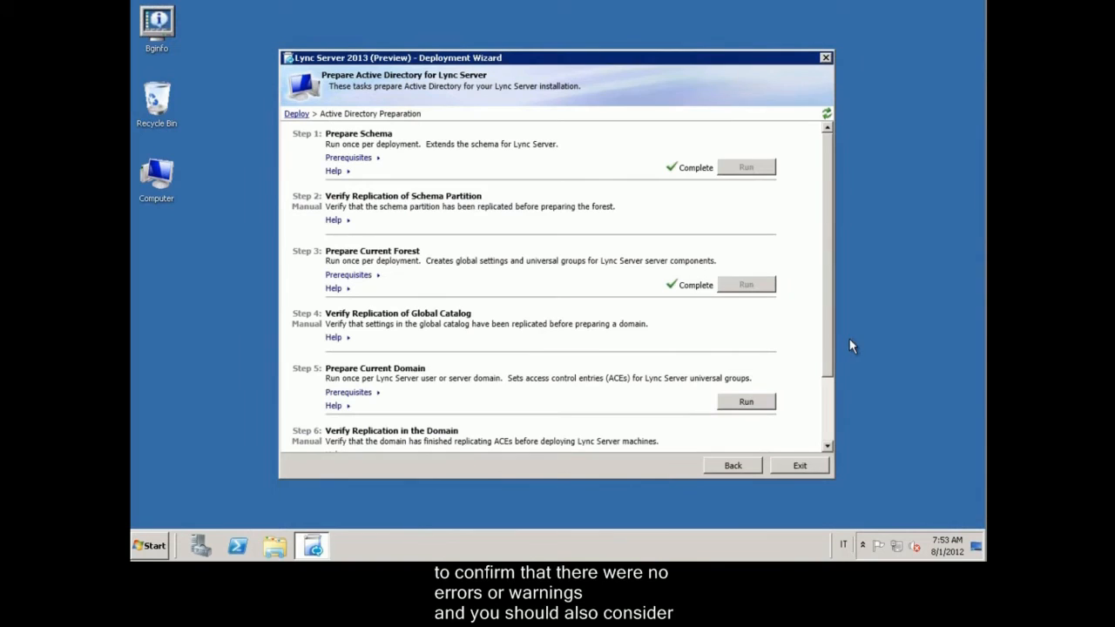
left_click_drag(821, 371, 824, 434)
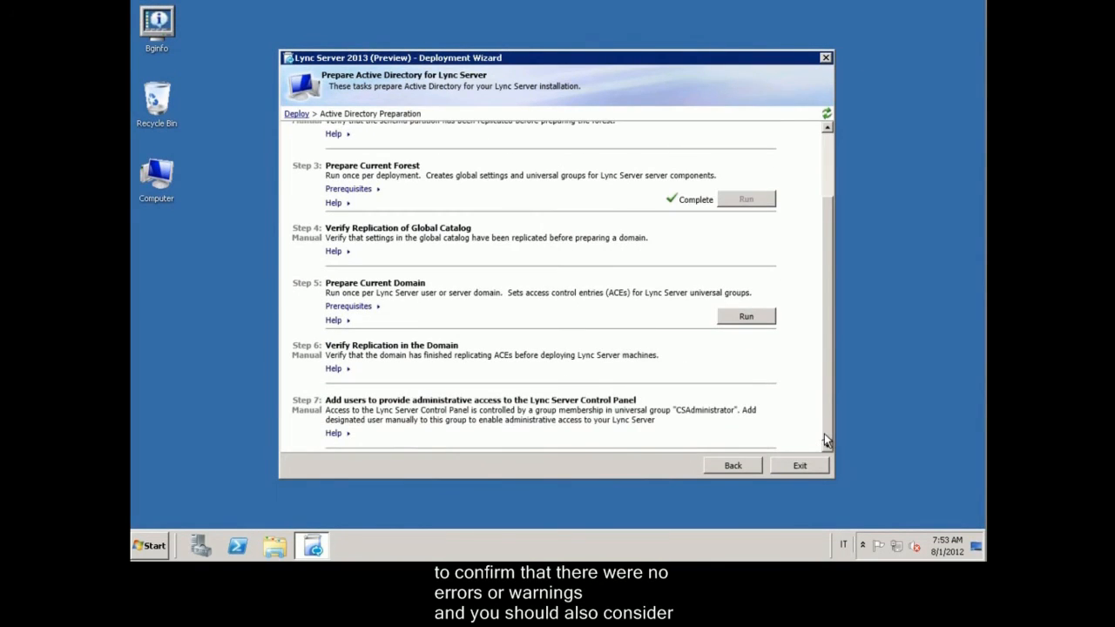
Step: Run Step 5 Prepare Current Domain, verify the Enable-CSAdDomain log shows success, and finish
left_click(753, 317)
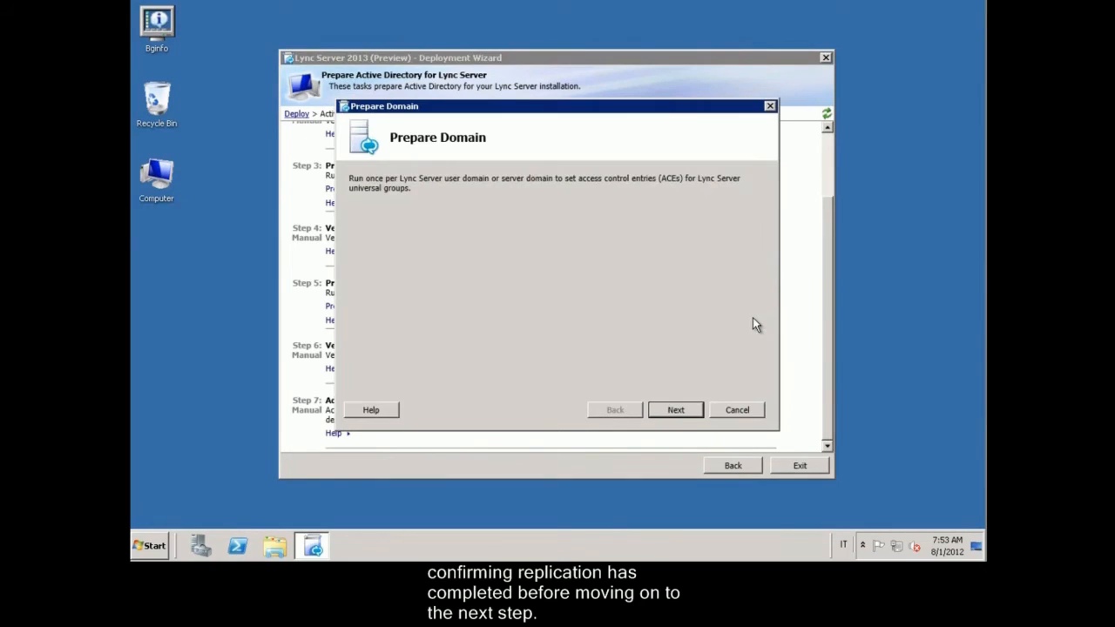
left_click(679, 409)
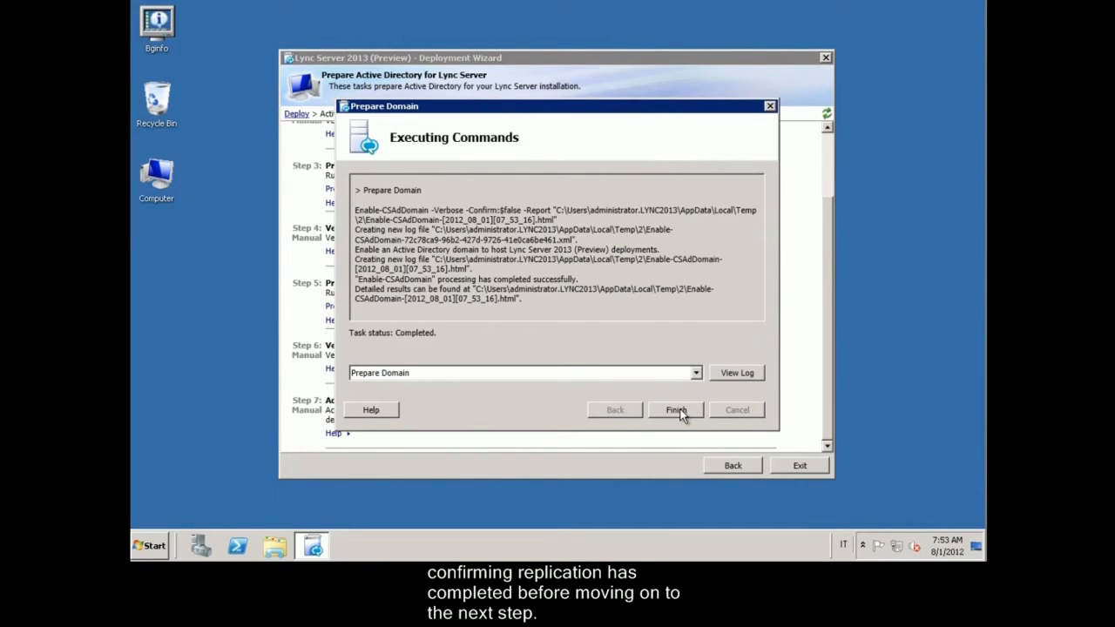
left_click(735, 373)
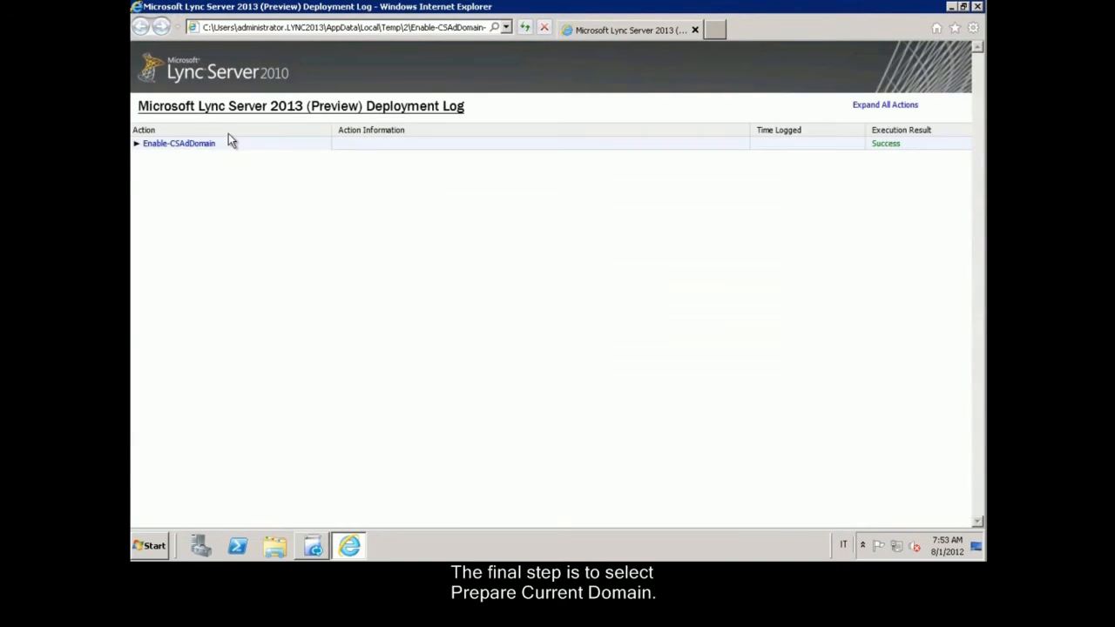
left_click(150, 145)
left_click(190, 158)
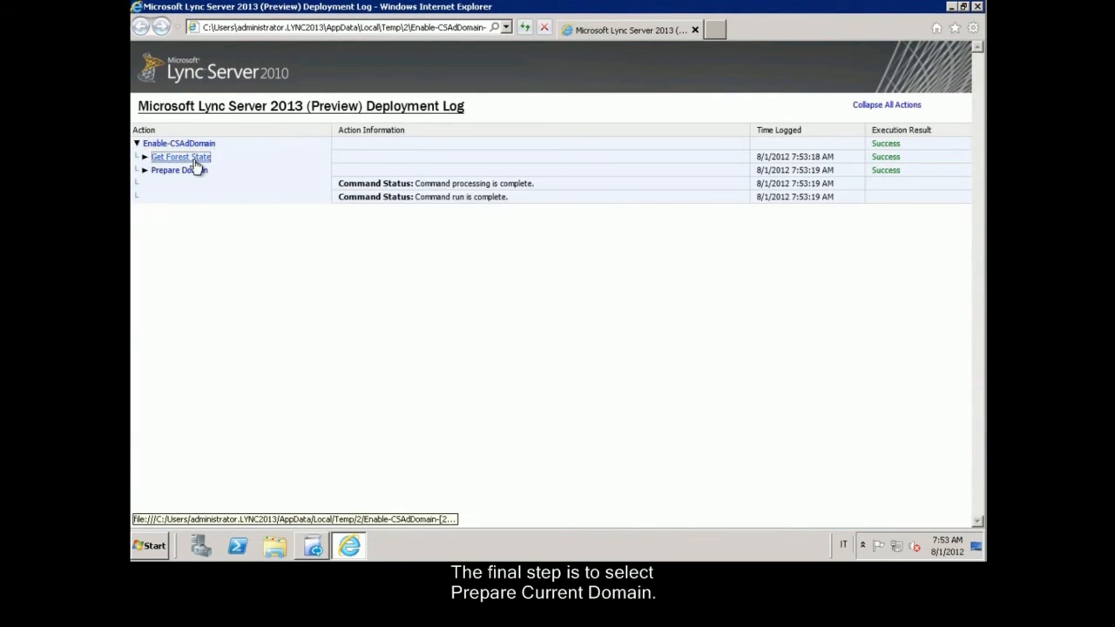
scroll(246, 316, "down", 5)
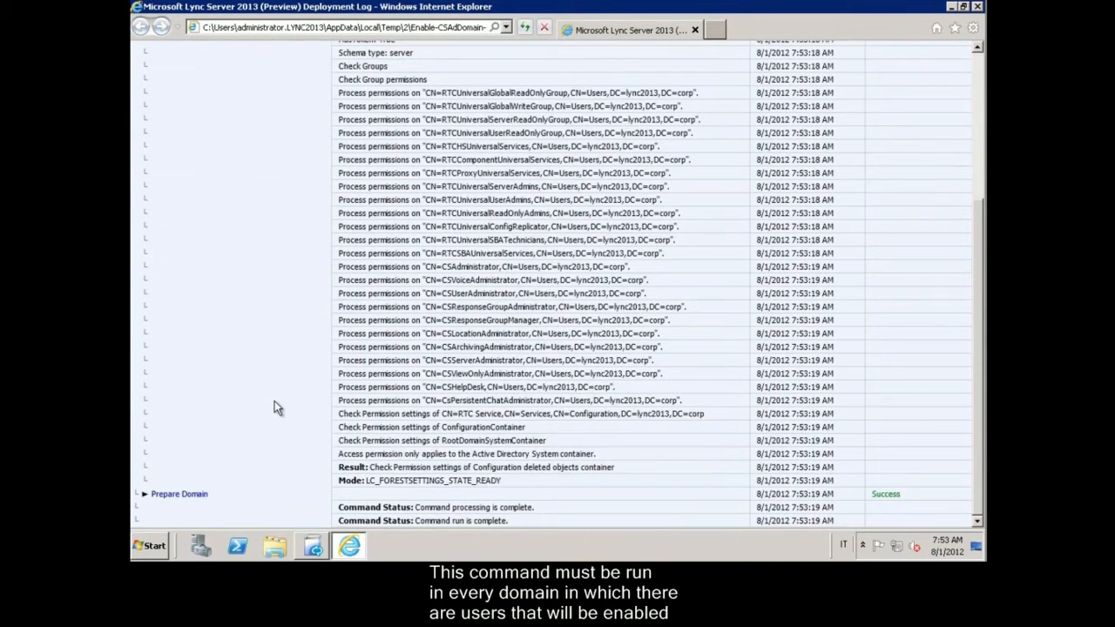
left_click(181, 494)
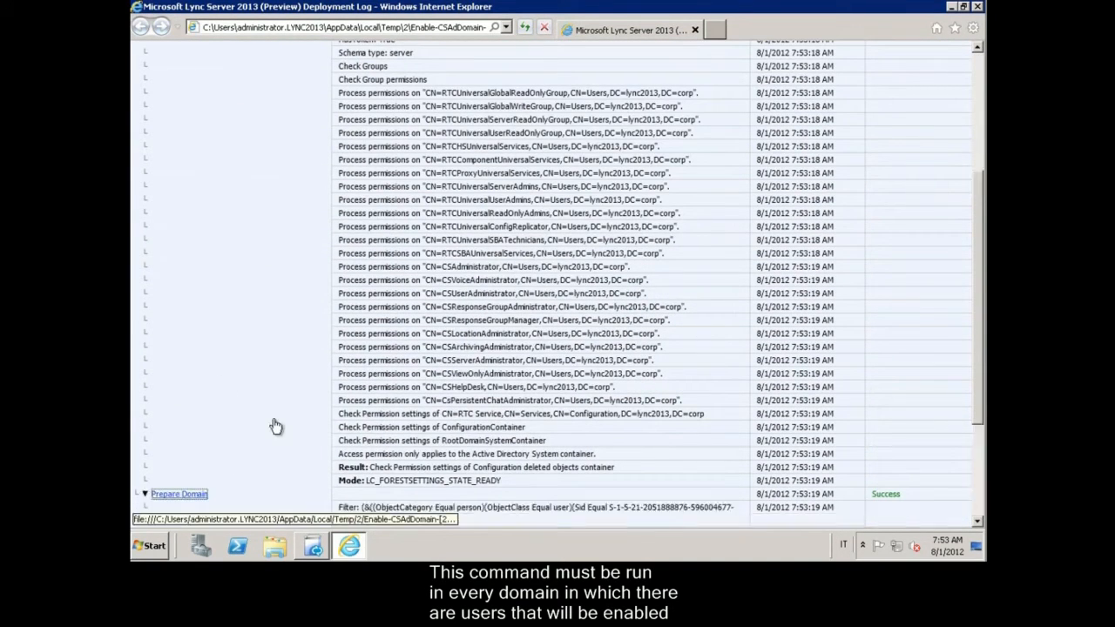
scroll(288, 414, "down", 4)
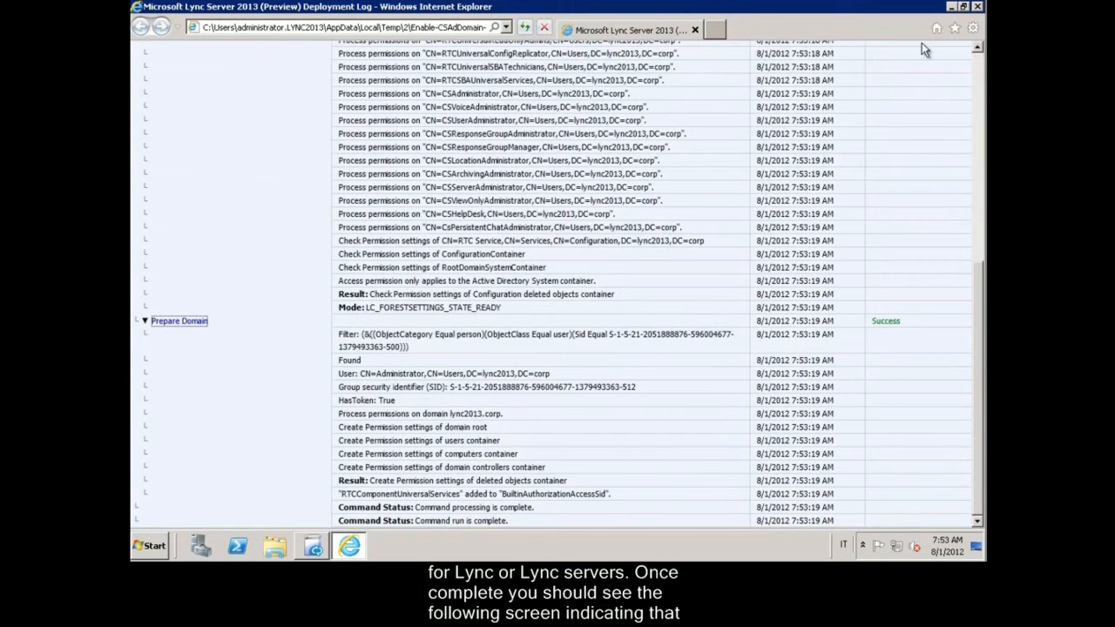
left_click(976, 7)
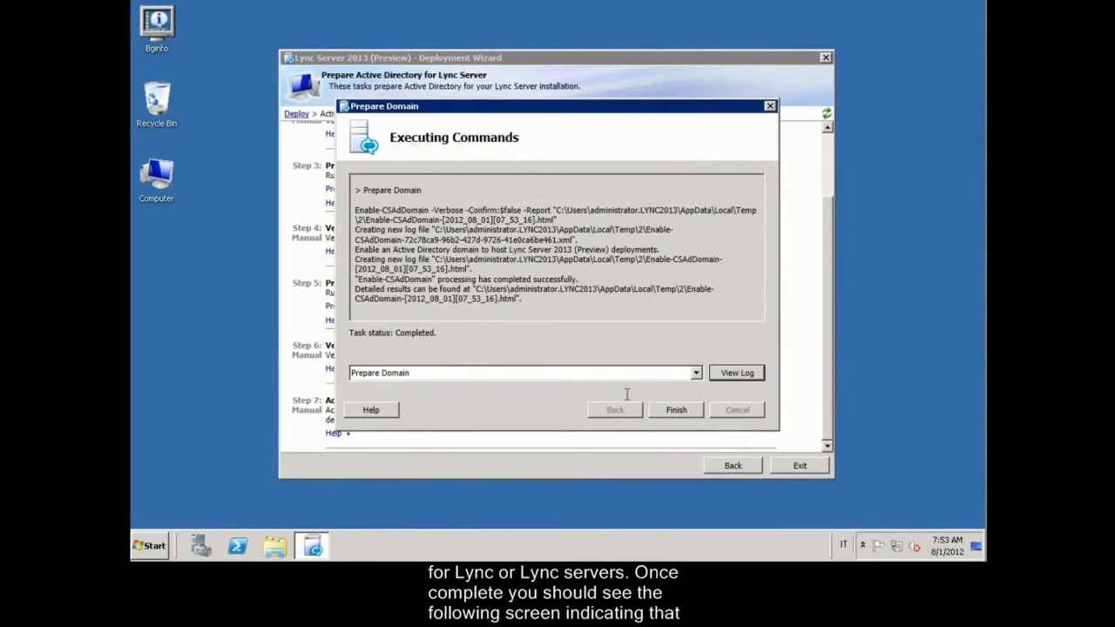
left_click(683, 412)
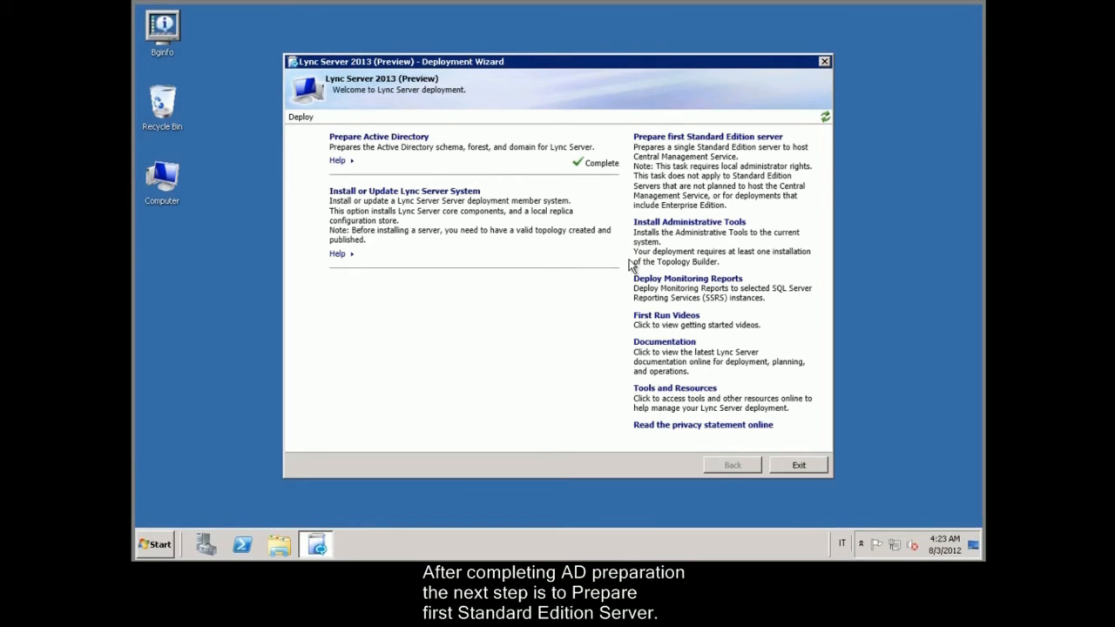
Step: Run Prepare first Standard Edition server until its task status is Completed, then finish
left_click(687, 139)
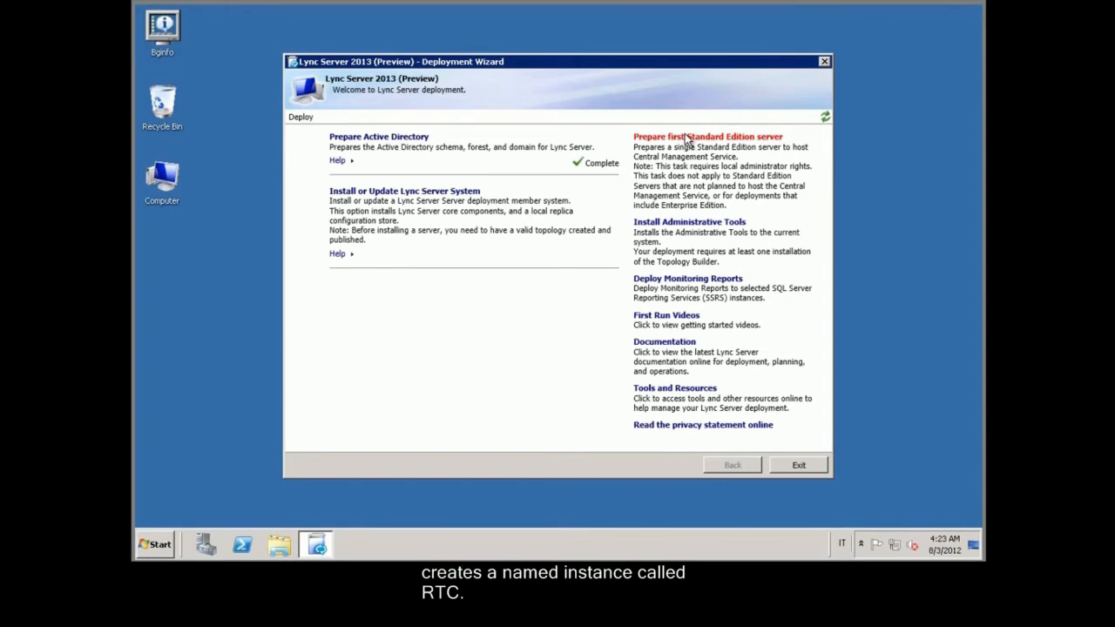
left_click(687, 139)
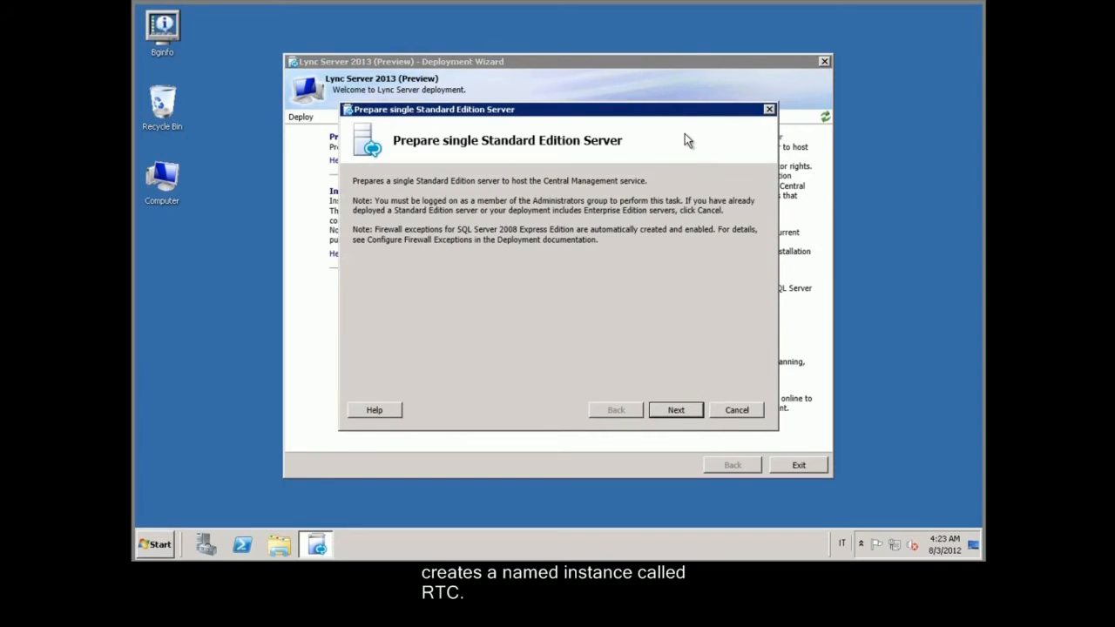
left_click(683, 413)
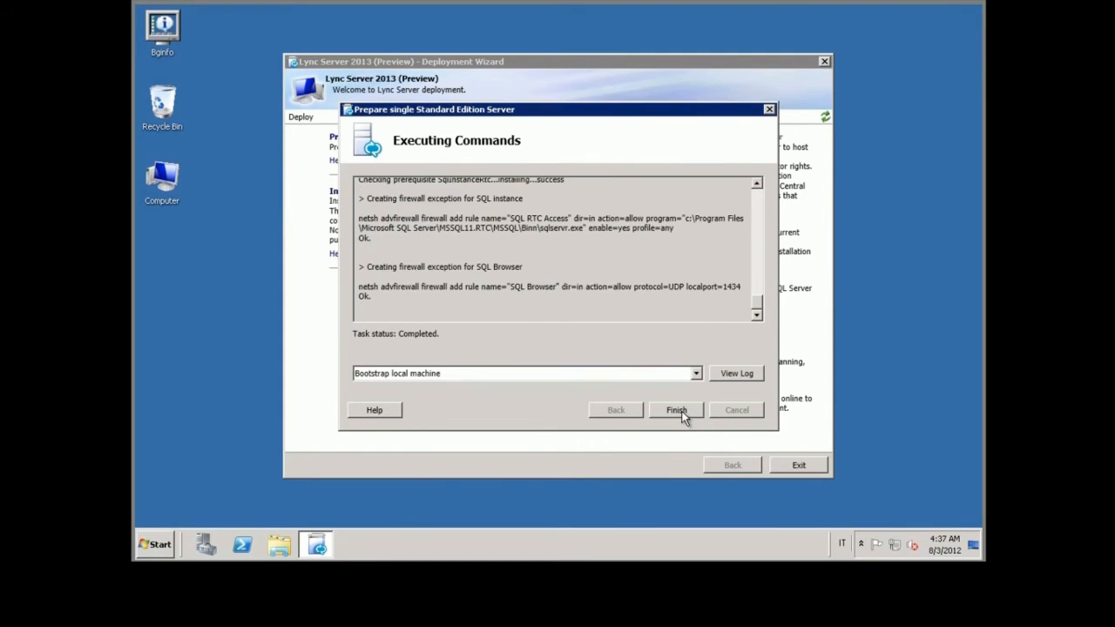
left_click(678, 410)
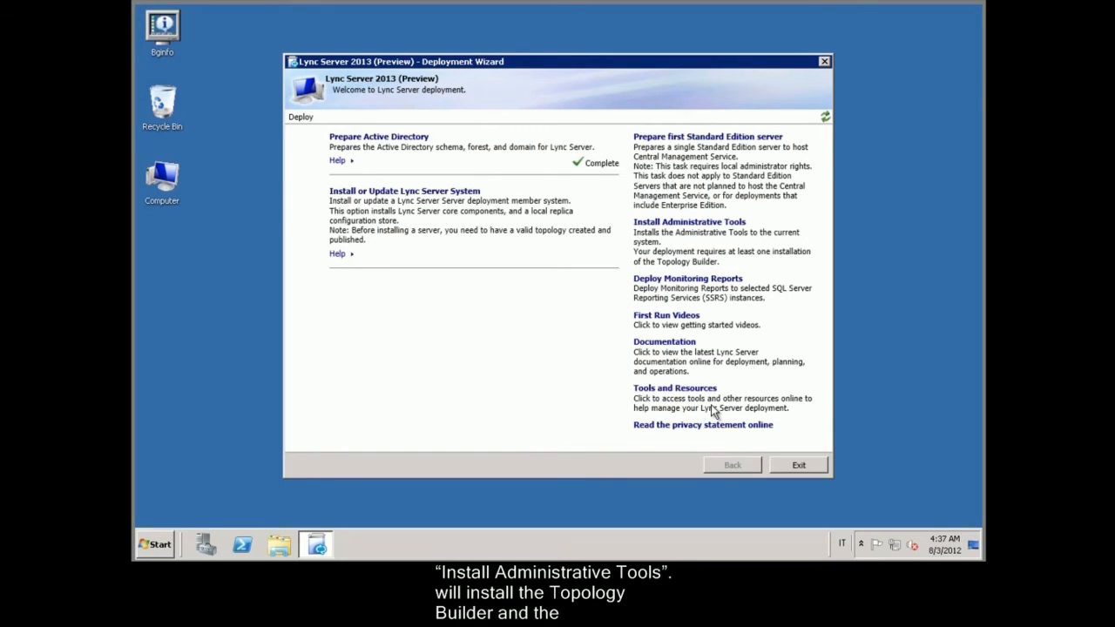
Step: Install the Administrative Tools and exit the Deployment Wizard
left_click(732, 223)
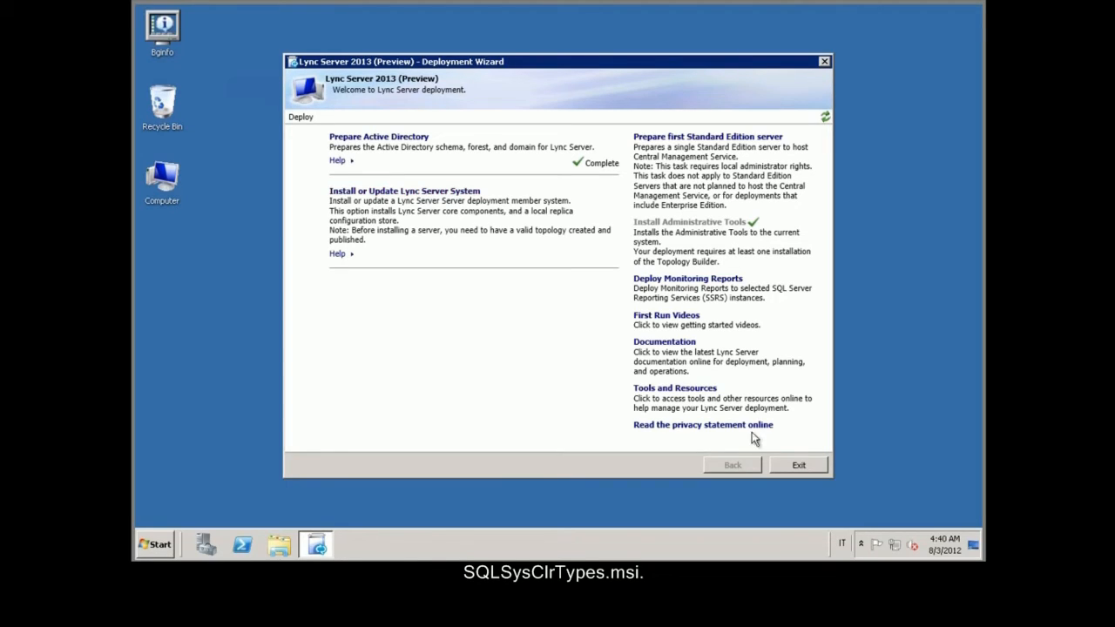
left_click(798, 466)
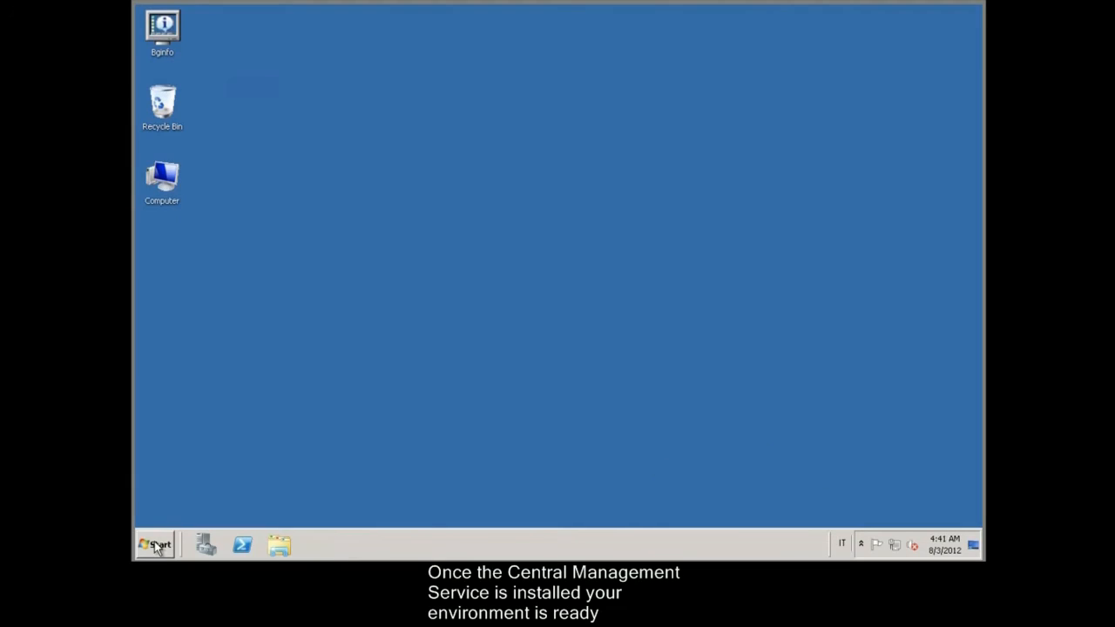
Step: Launch Topology Builder and create a new topology saved over Lync2013Preview.tbxml
left_click(154, 542)
left_click(249, 235)
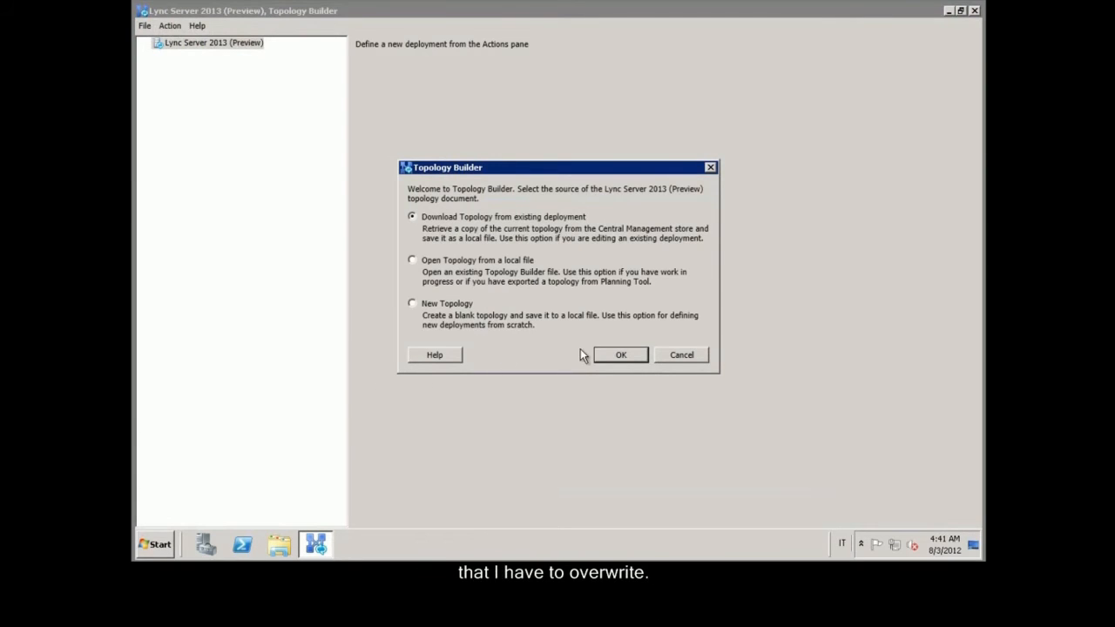
left_click(444, 305)
left_click(621, 354)
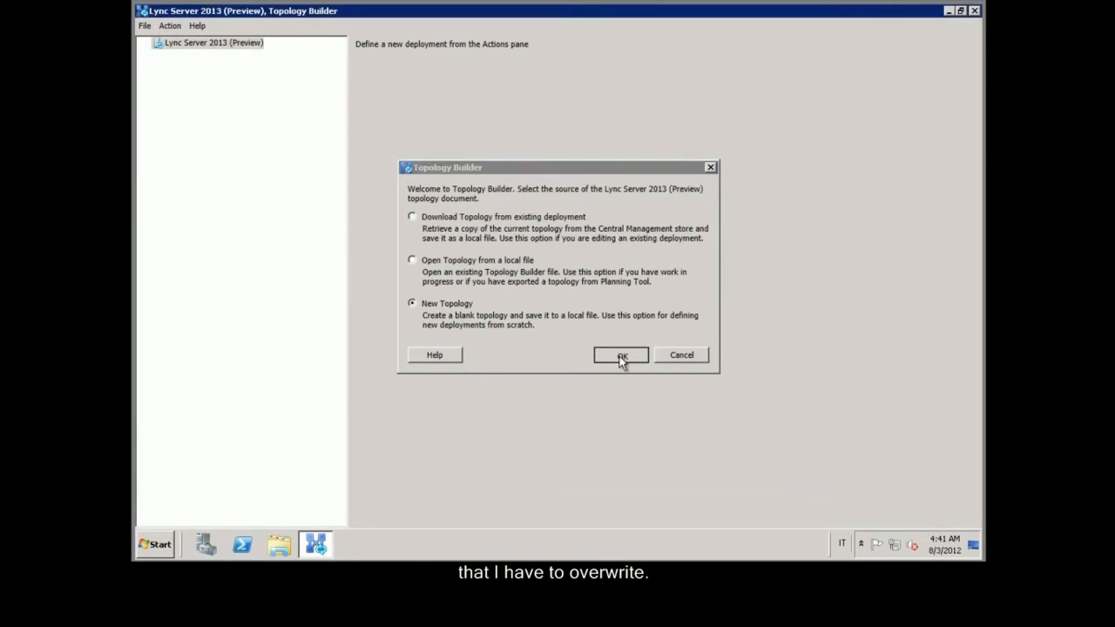
left_click(345, 164)
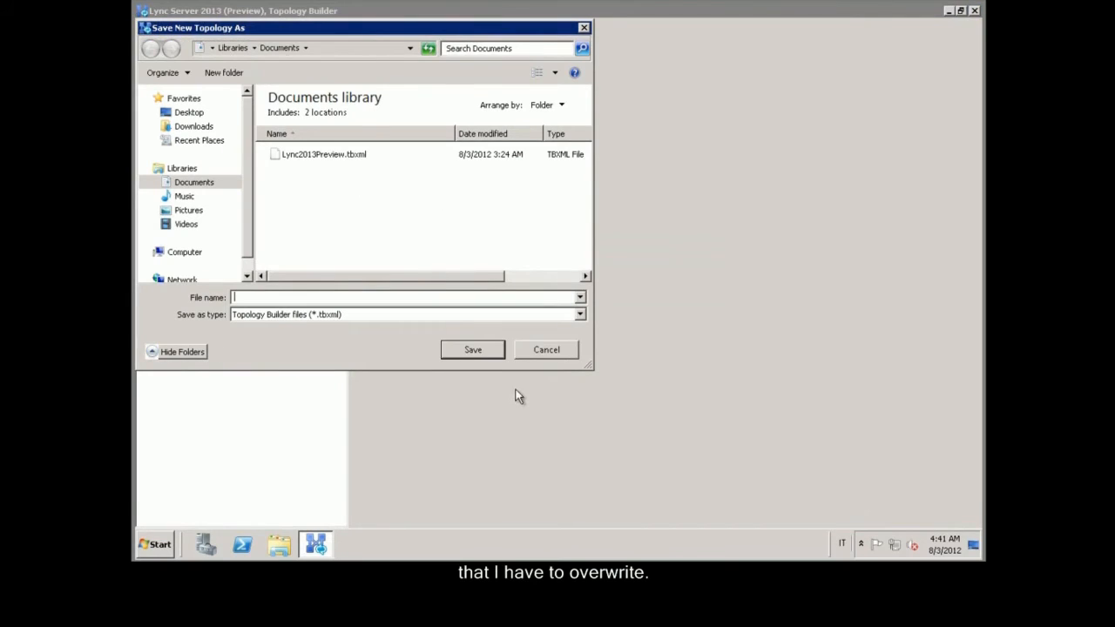
left_click(485, 354)
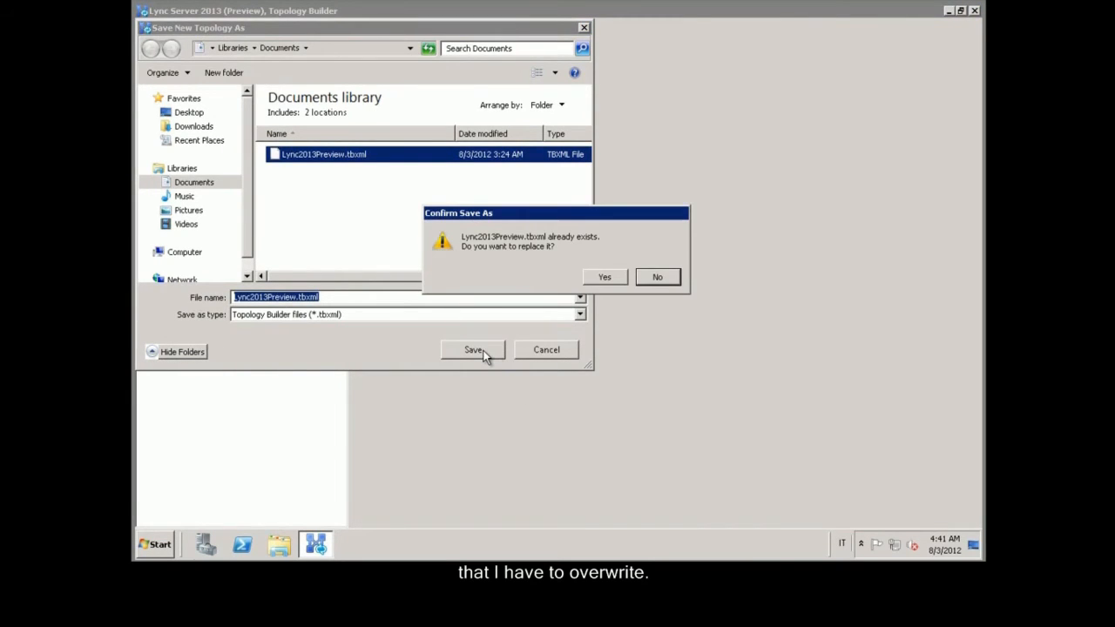
left_click(614, 276)
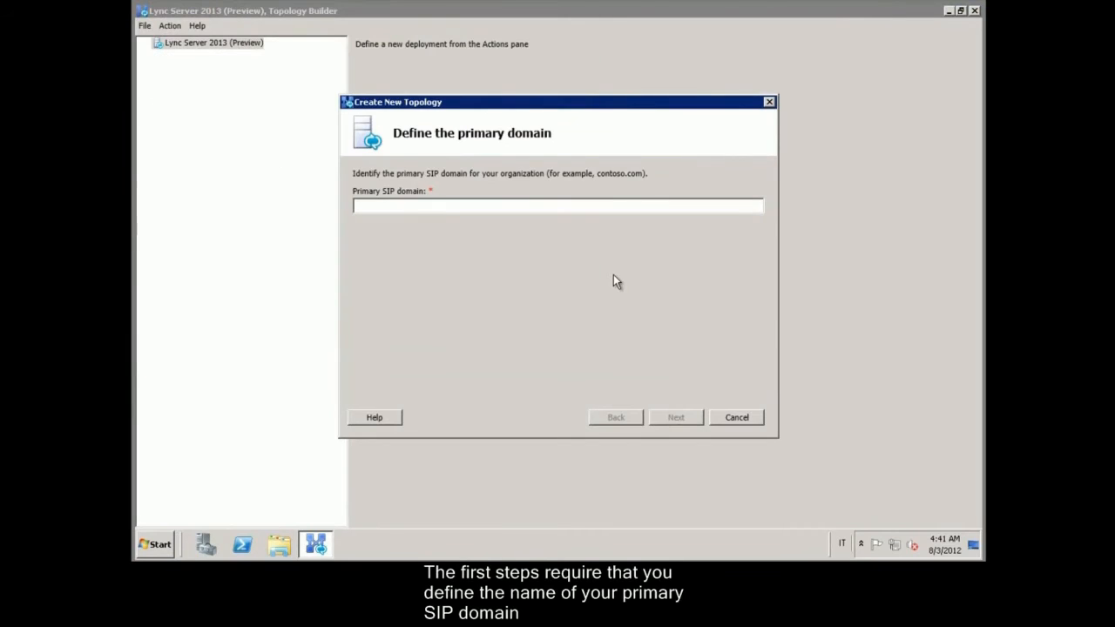
Step: Set primary SIP domain lync2013.org and add supported domain lync2013.corp
type("lync20132")
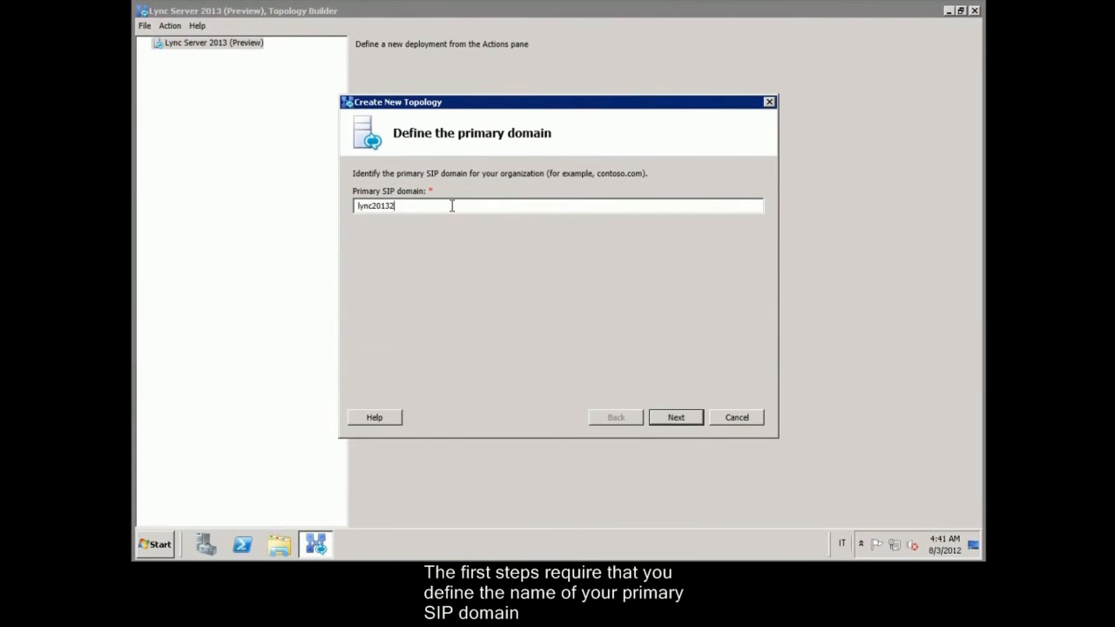
key("BackSpace")
type(".")
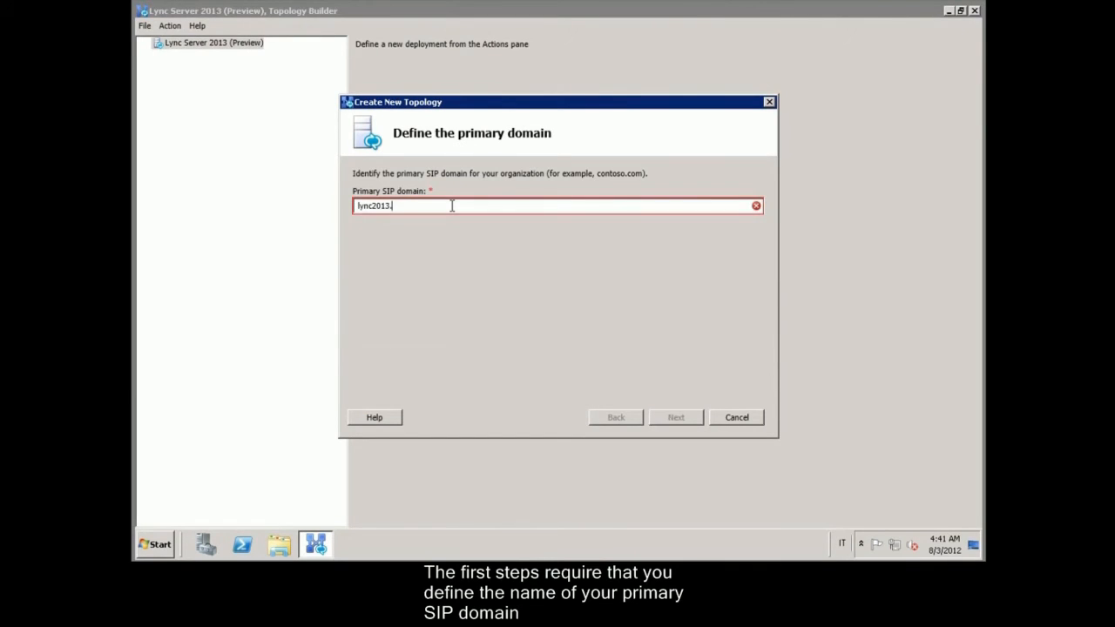
type("org")
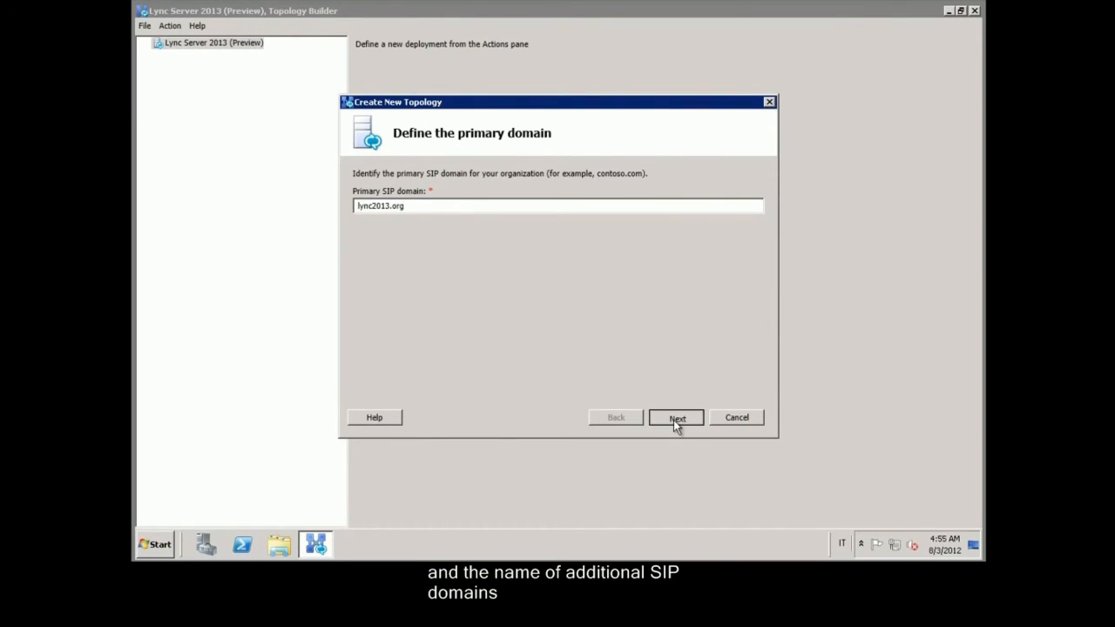
left_click(674, 420)
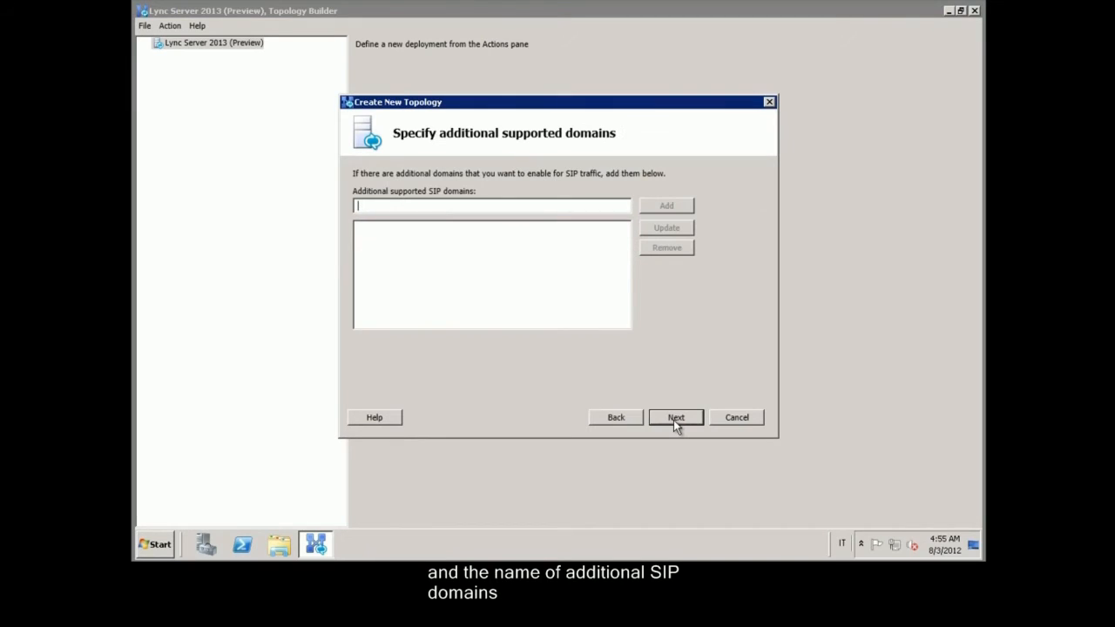
type("lync2013.corp")
left_click(645, 204)
left_click(673, 417)
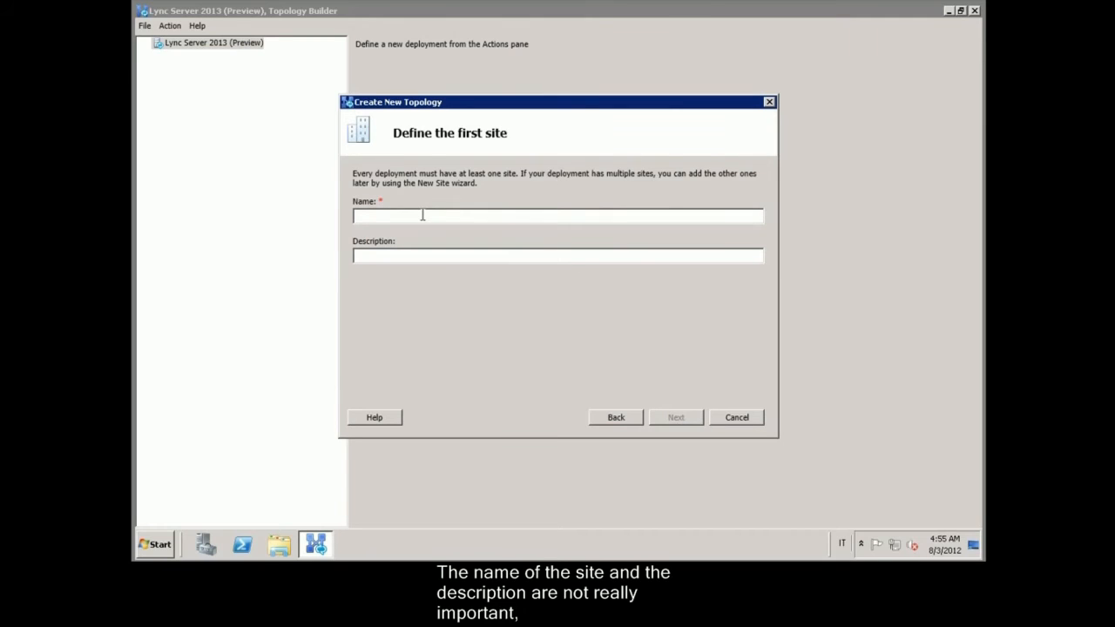
Step: Name the first site First_Site ('First Site for Lync 2013'), located in rome, Italy
type("First")
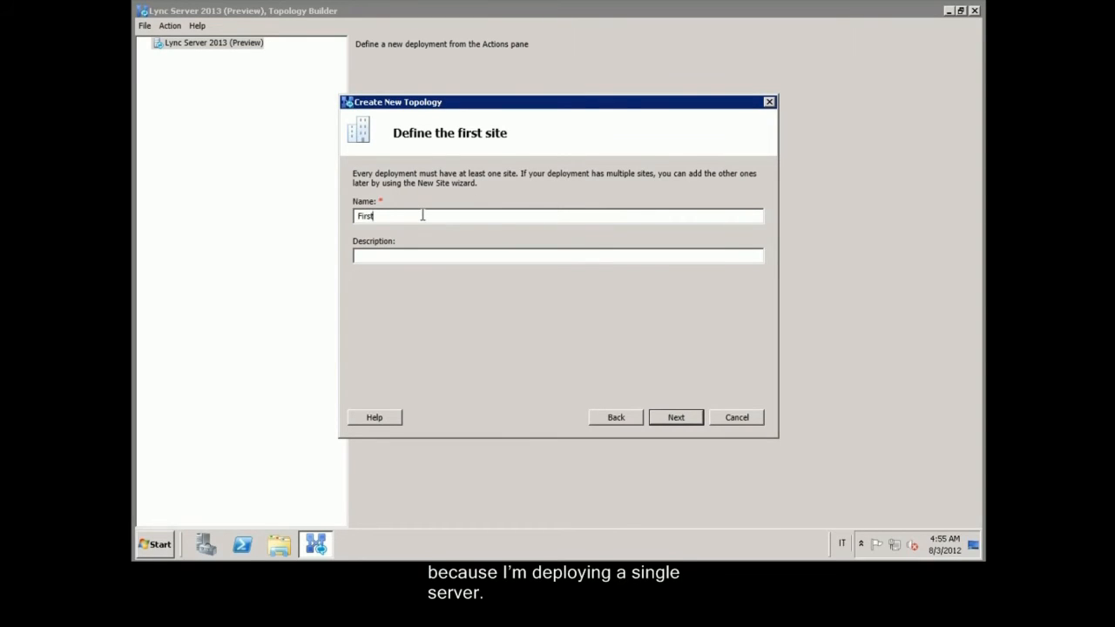
type("_Site")
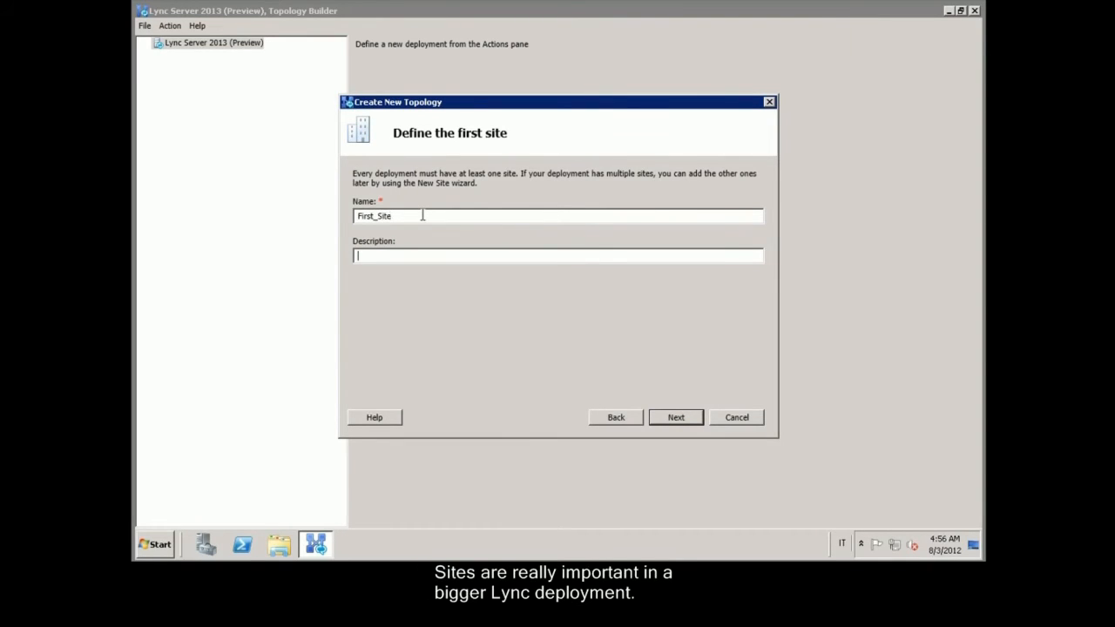
type("First Site")
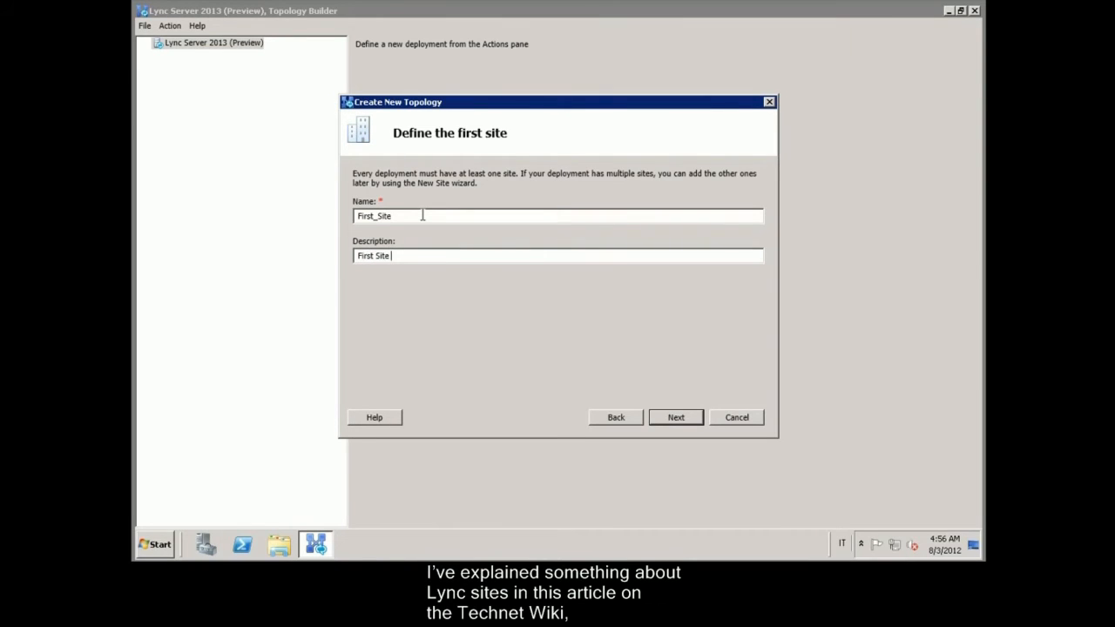
type(" for Lync 2013")
left_click(677, 418)
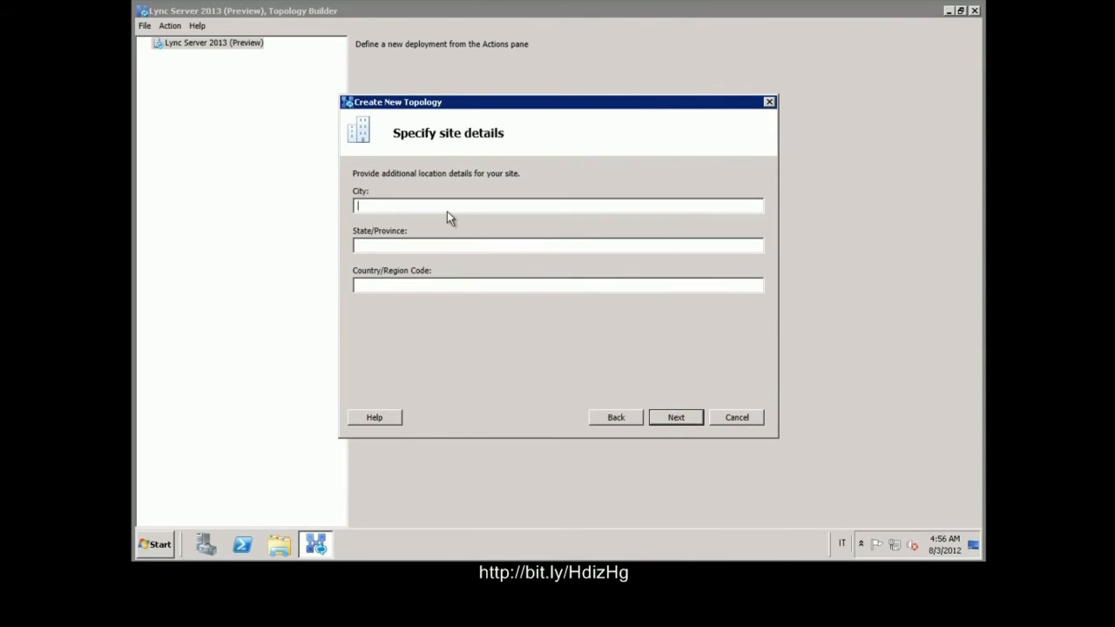
type("rome")
key("Tab")
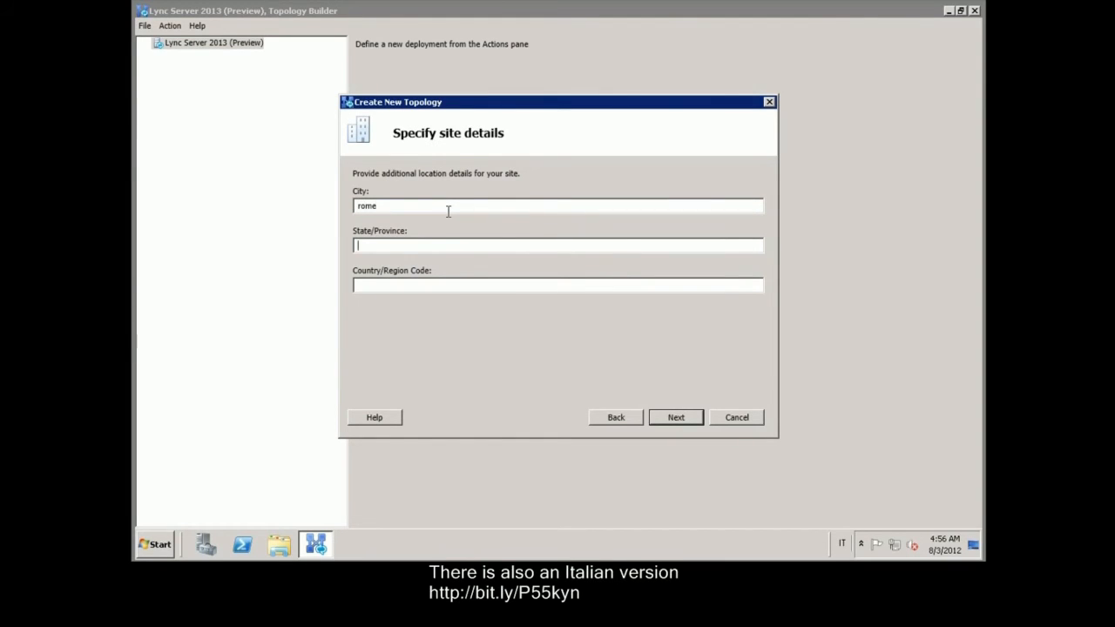
type("ItalyItaly")
left_click(676, 418)
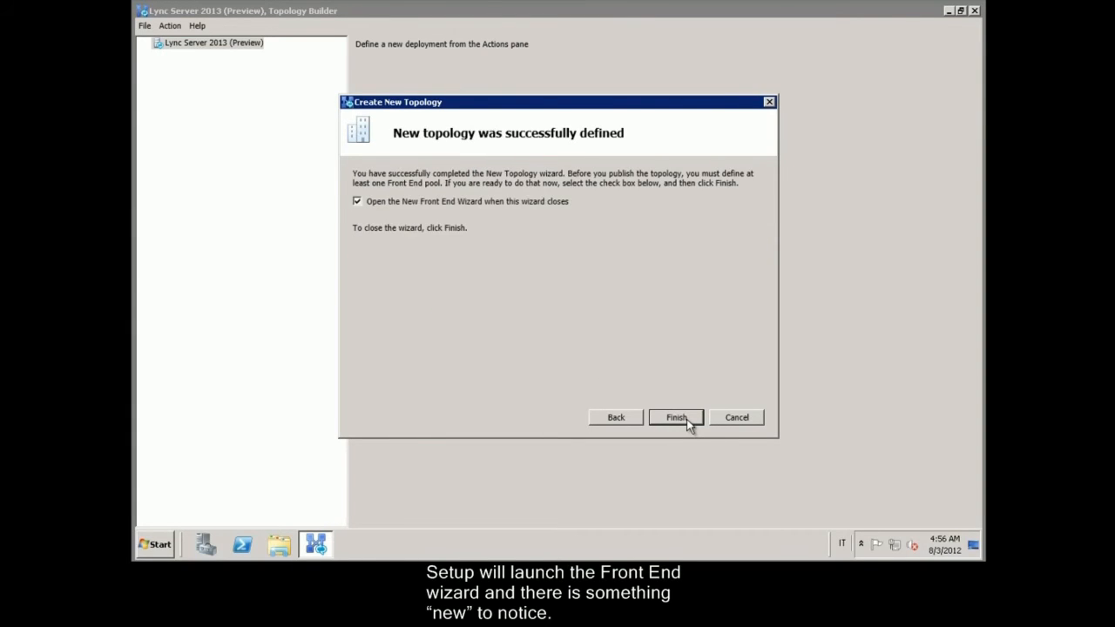
Step: Define a new Standard Edition Front End pool with FQDN lync03.lync2013.comp
left_click(687, 419)
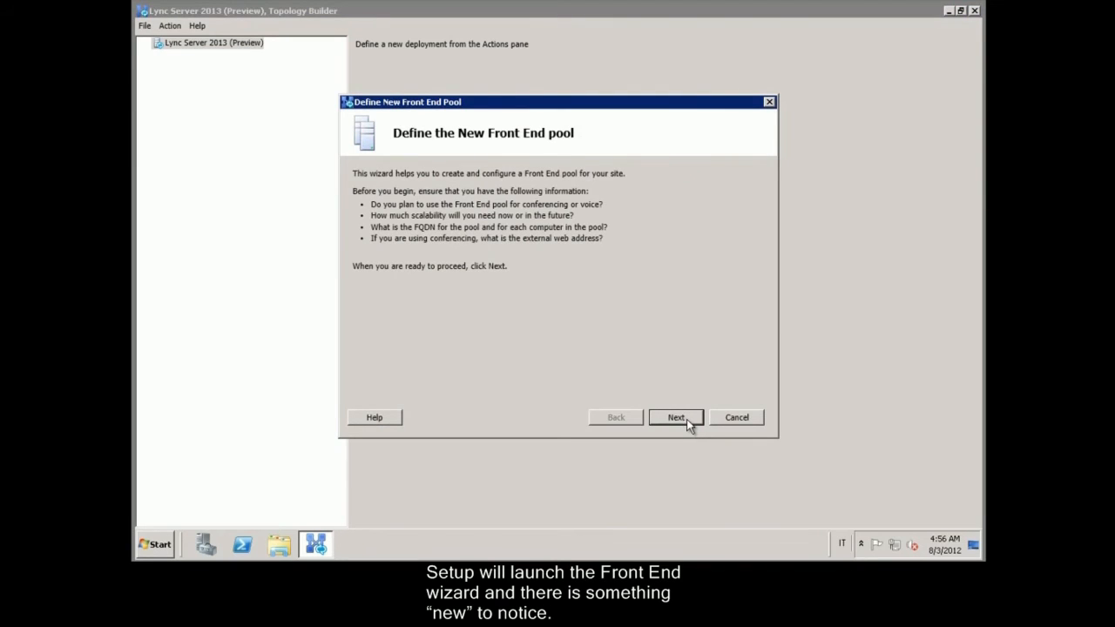
left_click(677, 417)
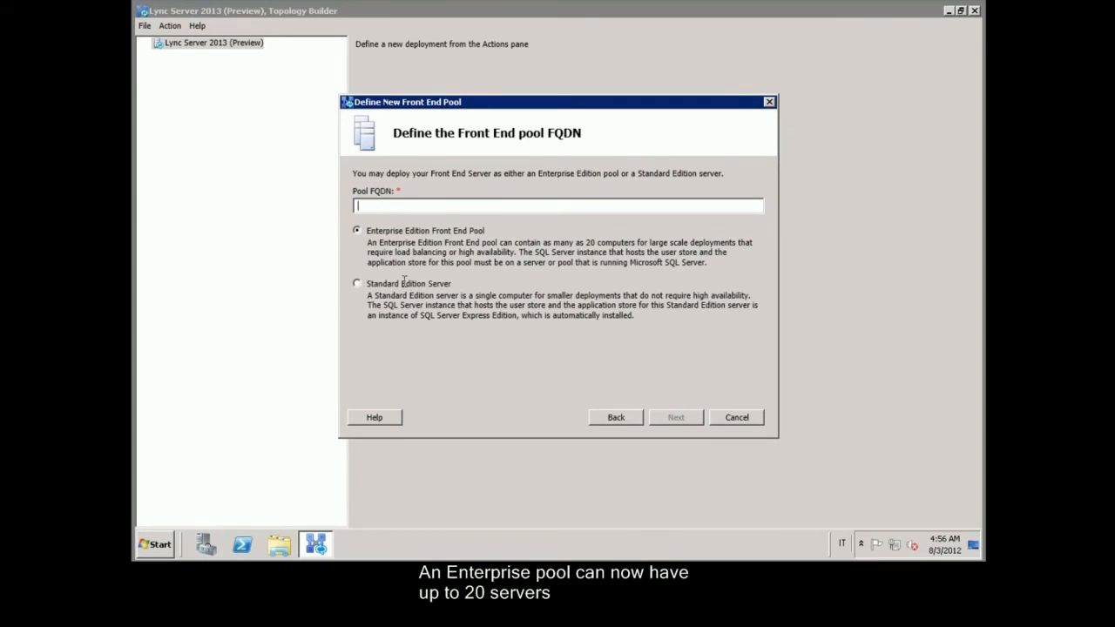
left_click(356, 284)
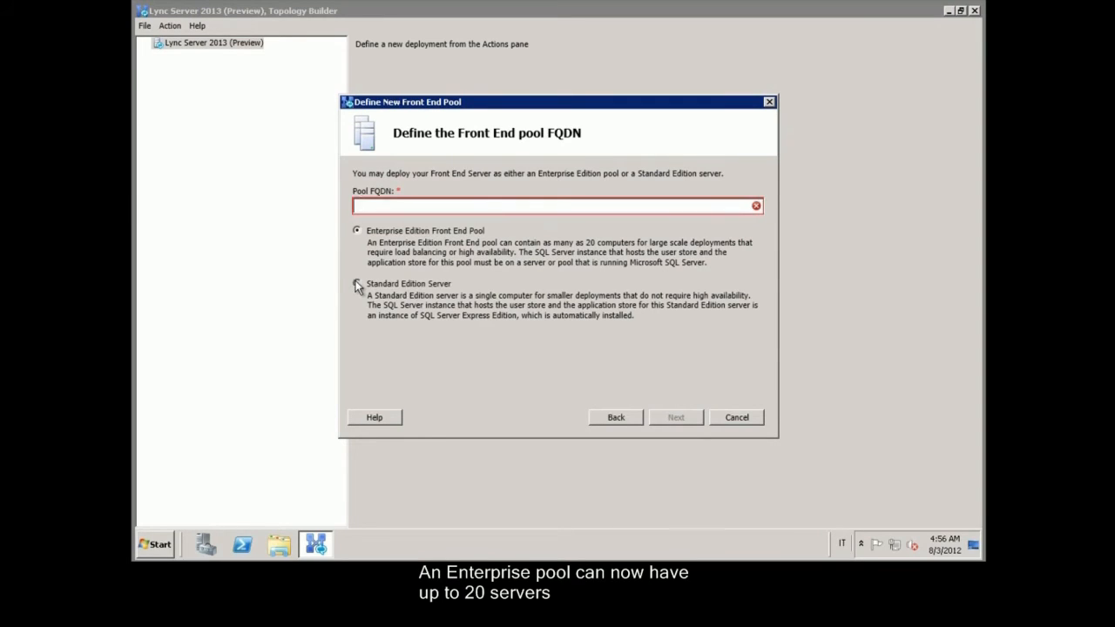
left_click(385, 206)
type("l")
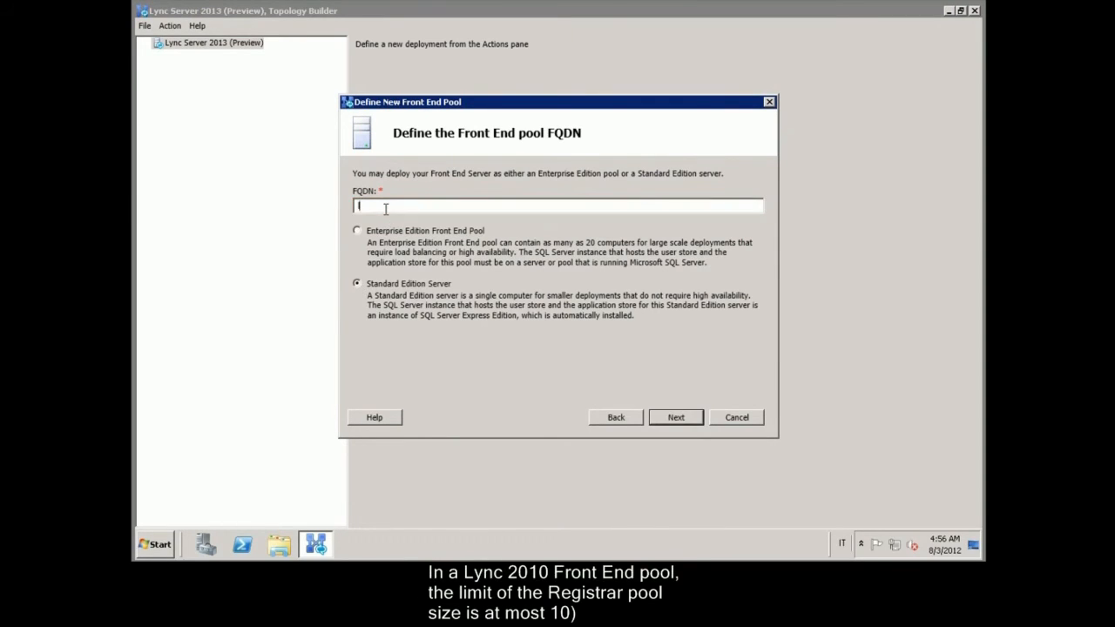
type("ync03.lync2013")
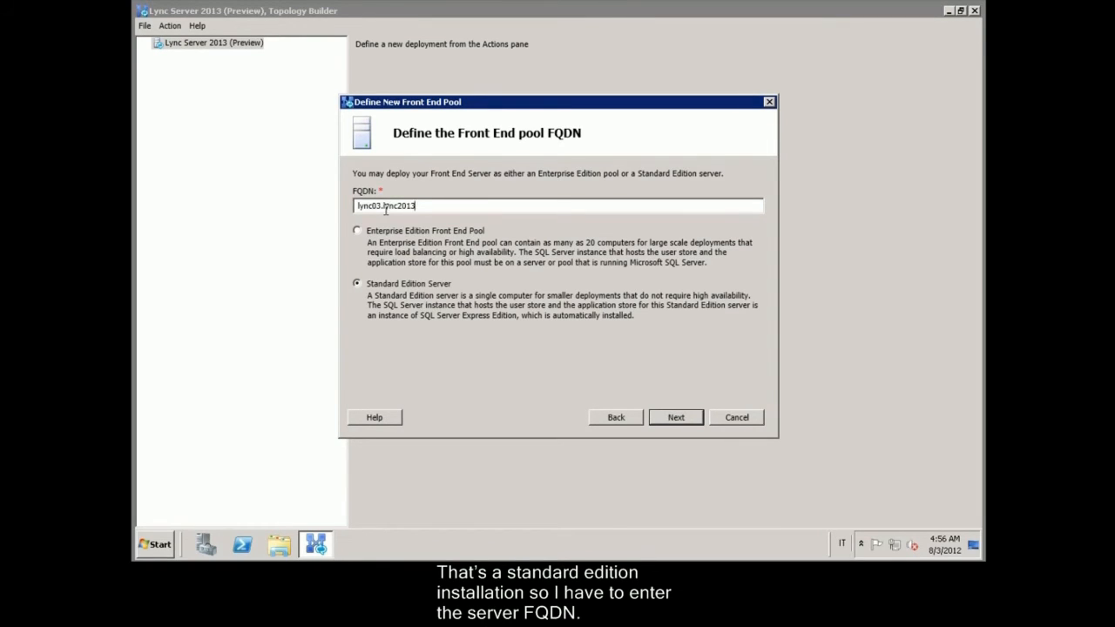
type(".")
type("com")
type("p")
left_click(675, 417)
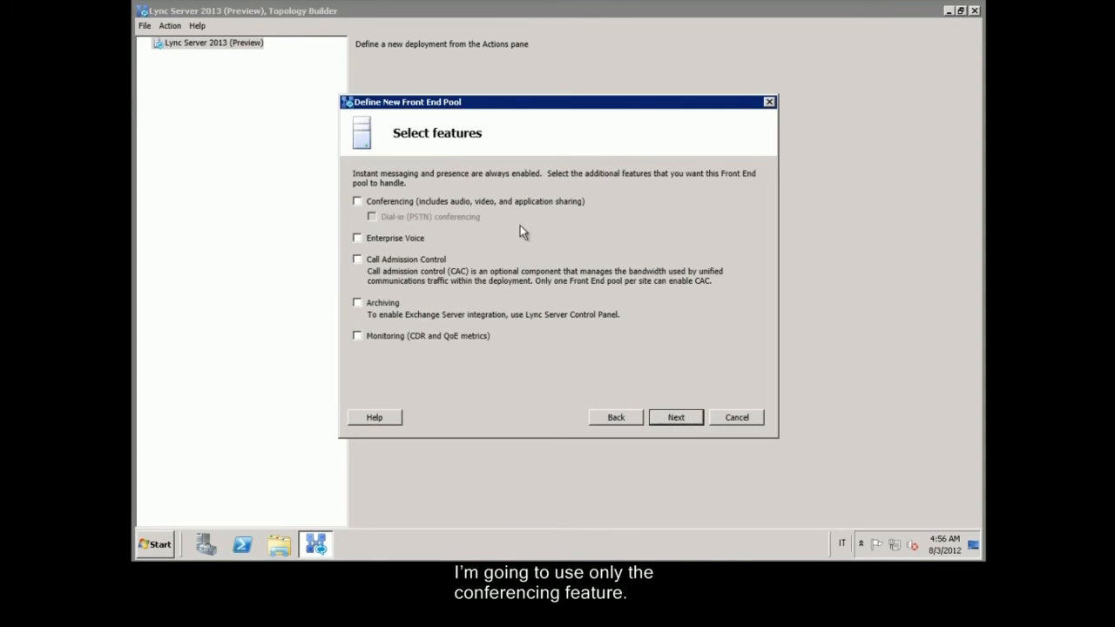
Step: Enable Conferencing, skip collocated roles and Edge pool, and keep the default SQL store
left_click(510, 203)
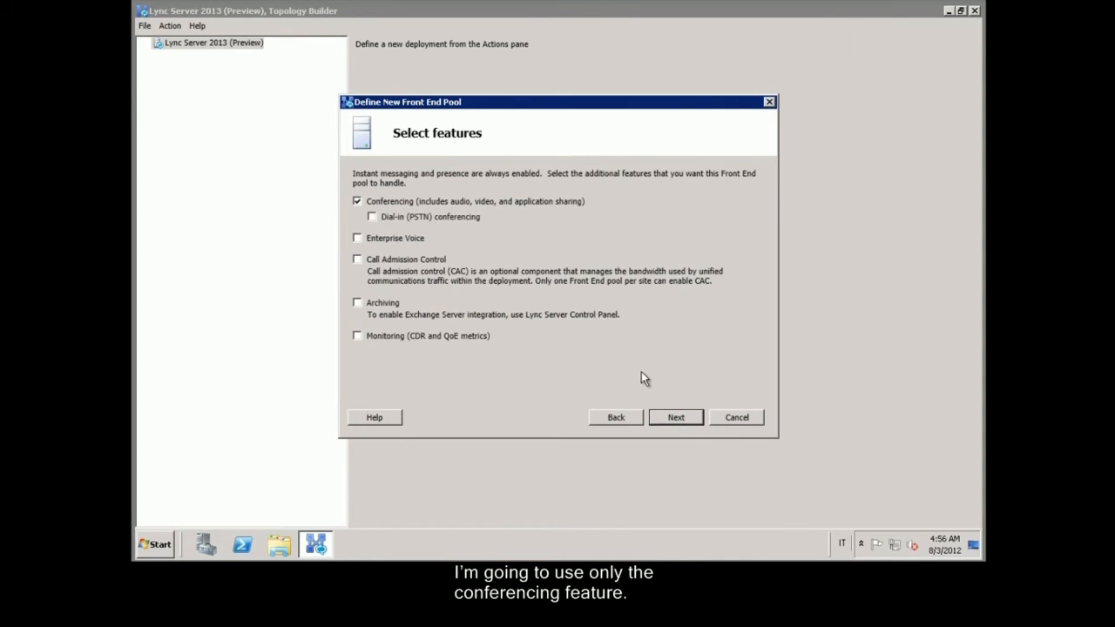
left_click(677, 419)
left_click(677, 418)
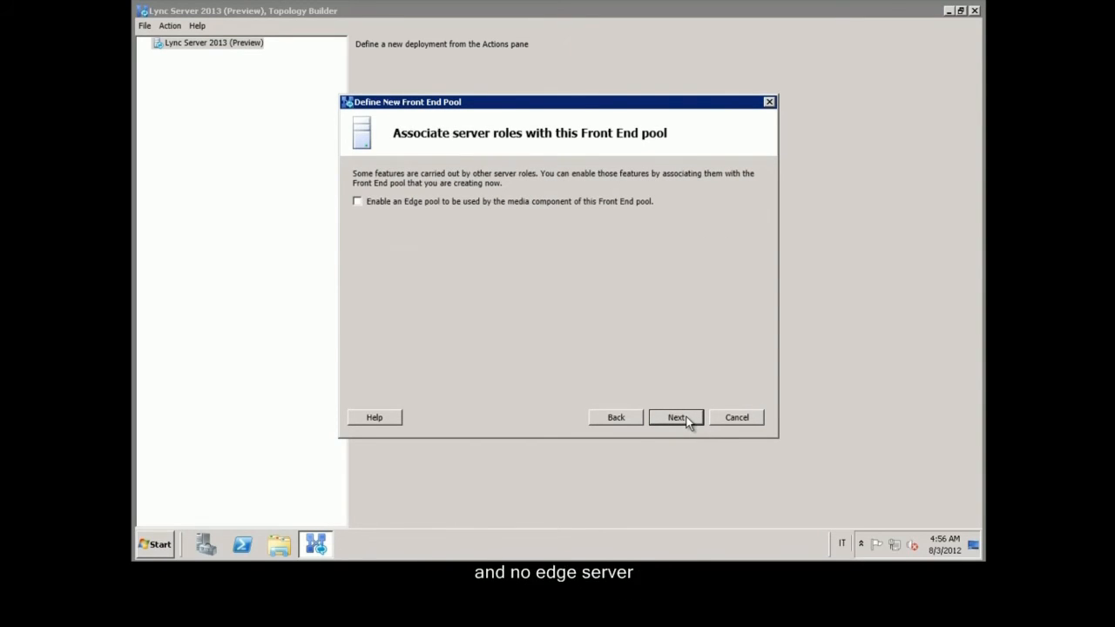
left_click(677, 418)
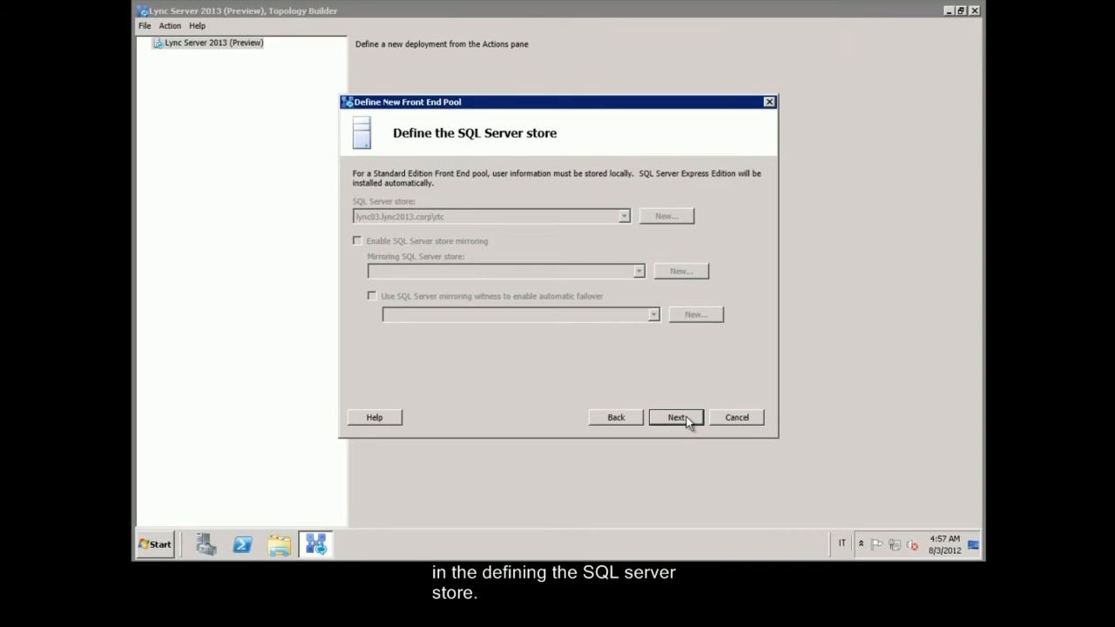
left_click(676, 417)
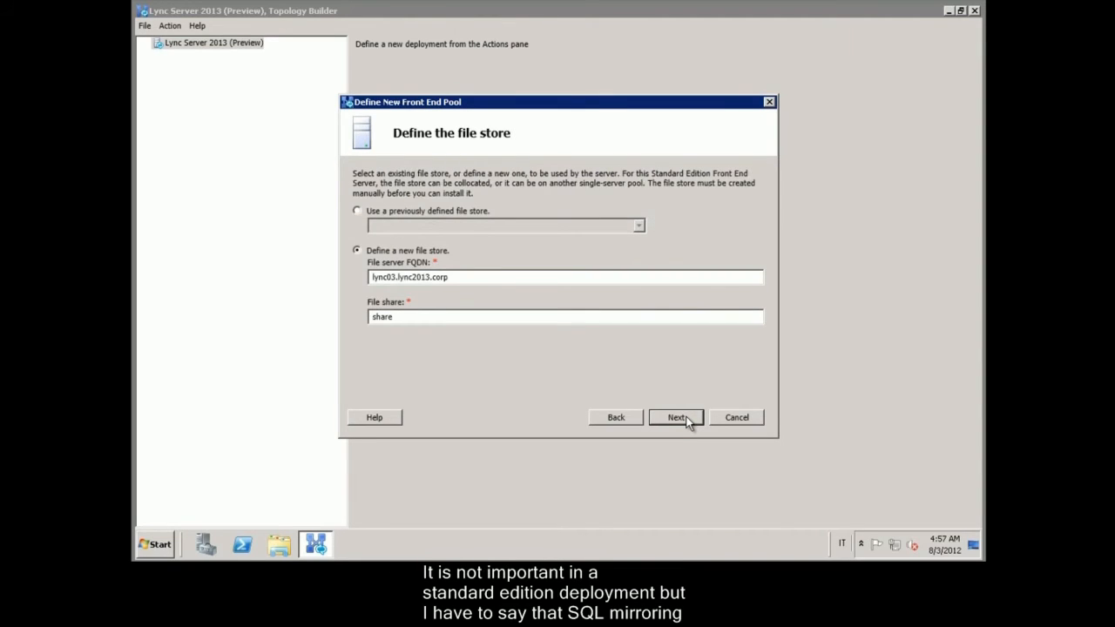
Step: Set the file store to server lync01.lync2013.corp with share lync
double_click(398, 279)
left_click(398, 280)
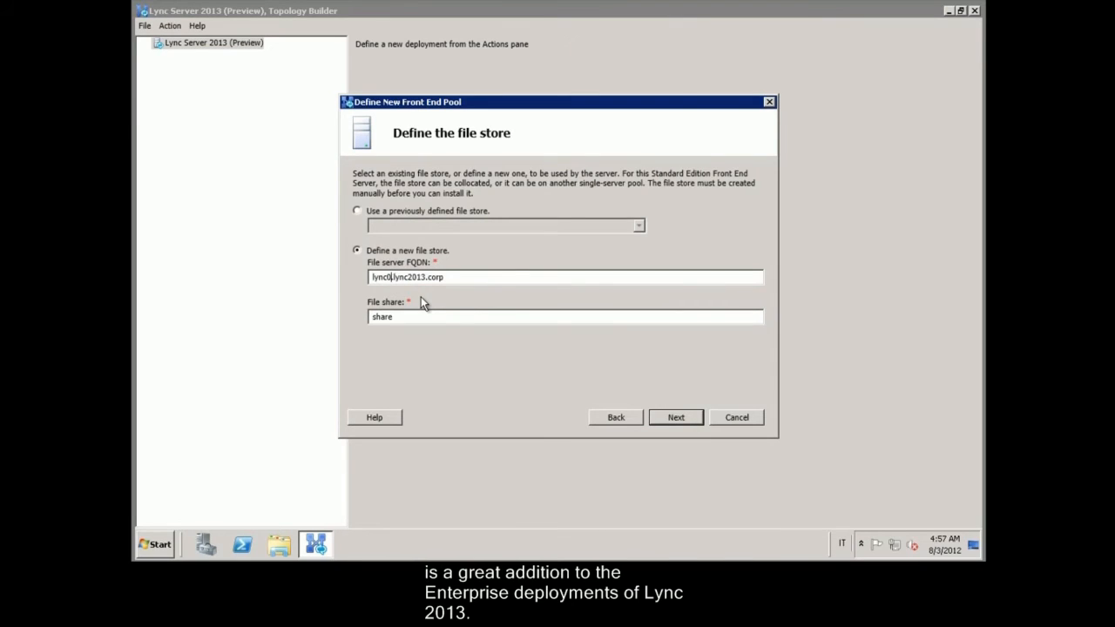
type("1")
left_click_drag(421, 317, 305, 321)
type("h")
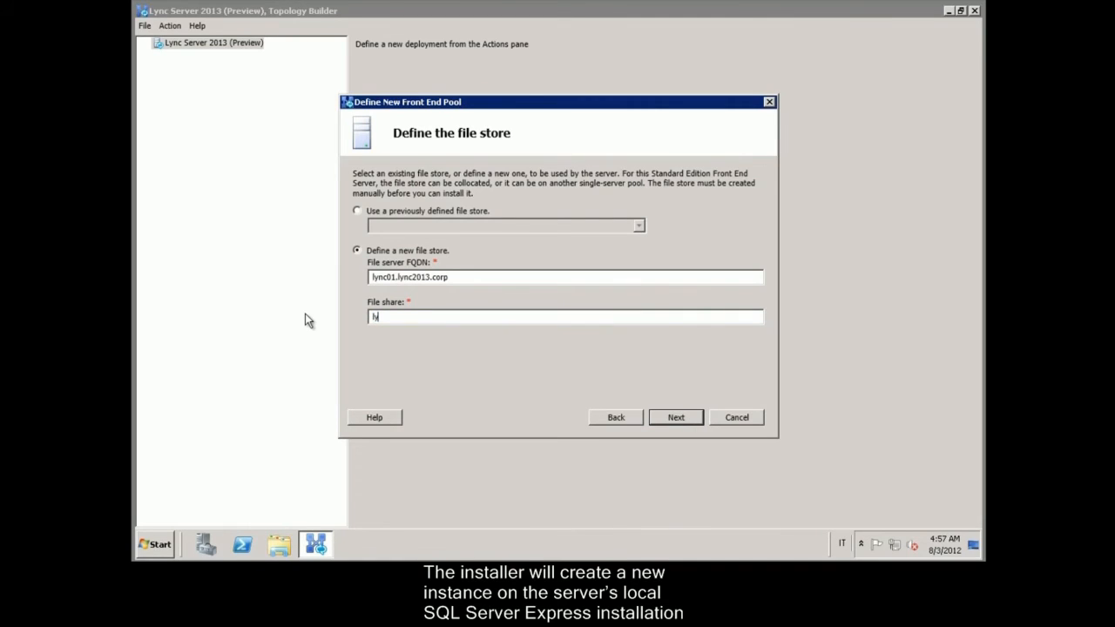
type("ync")
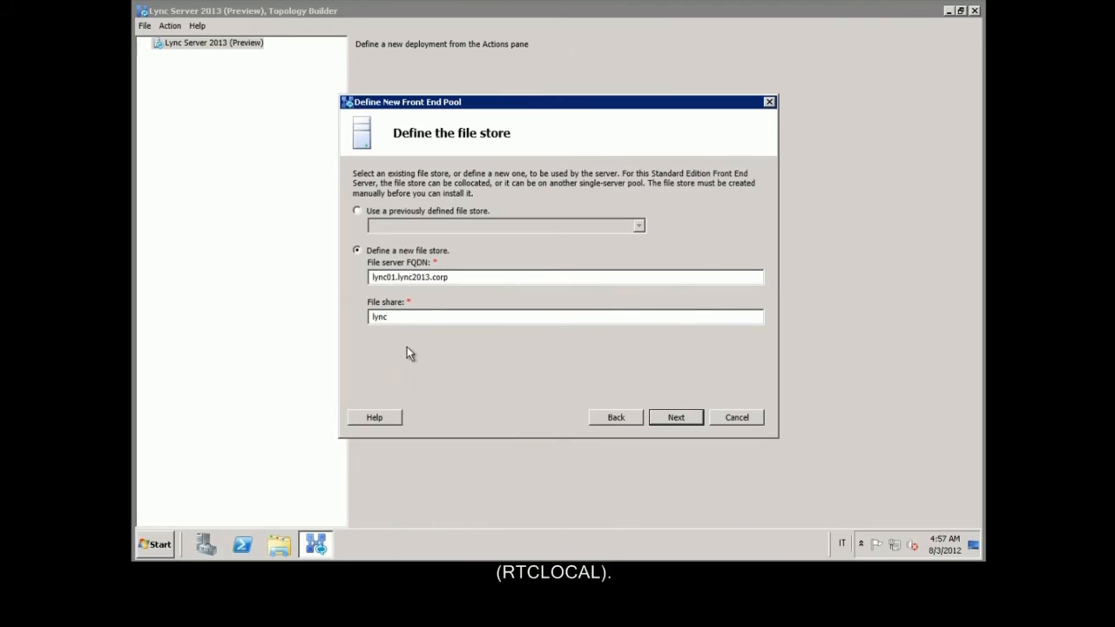
left_click(695, 420)
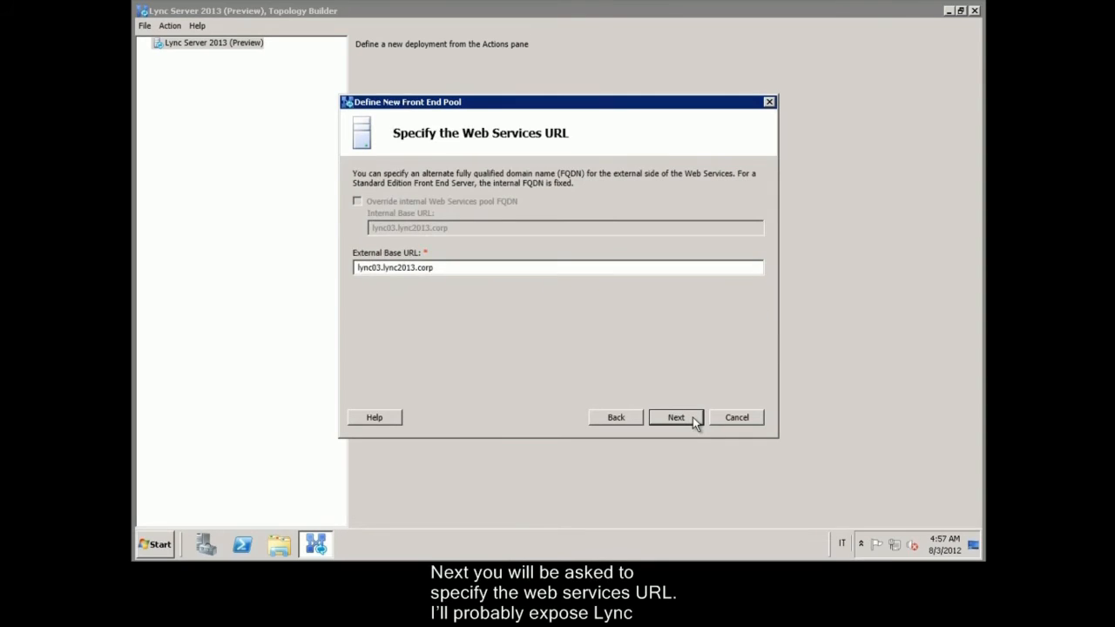
Step: Change the external Web Services base URL's ending from corp to org
left_click(472, 268)
left_click(472, 268)
key("BackSpace")
key("BackSpace")
key("BackSpace")
key("BackSpace")
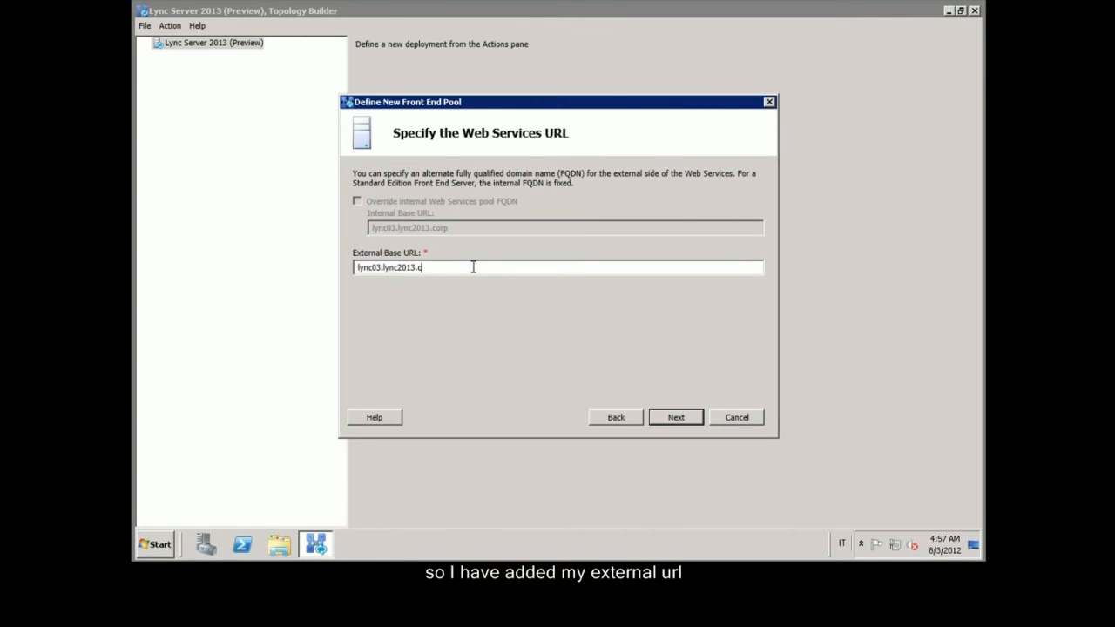
type("org")
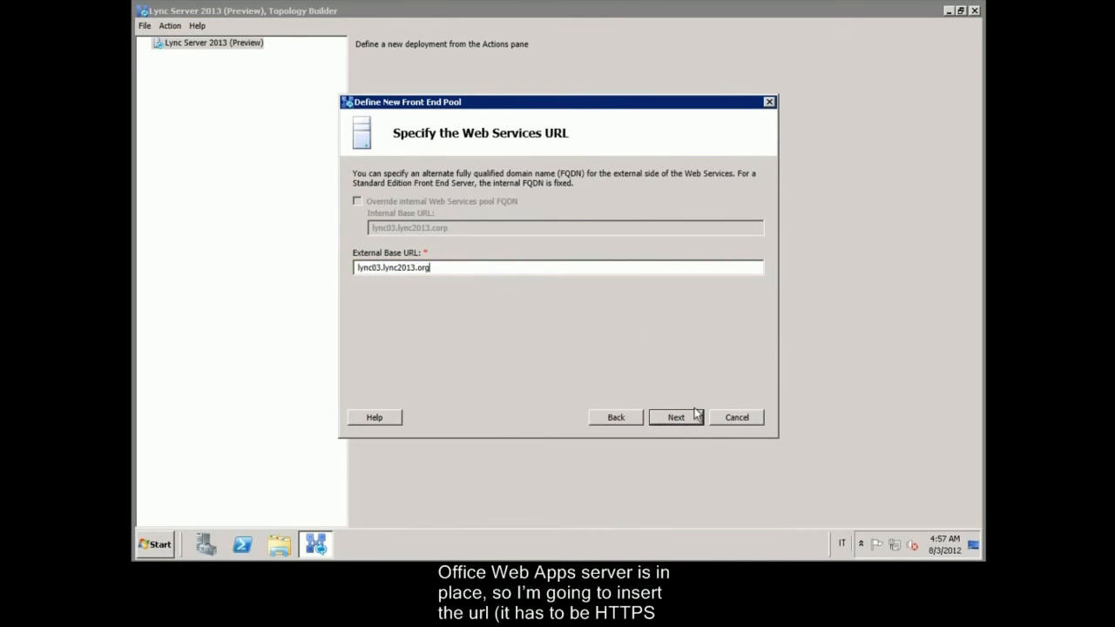
left_click(676, 417)
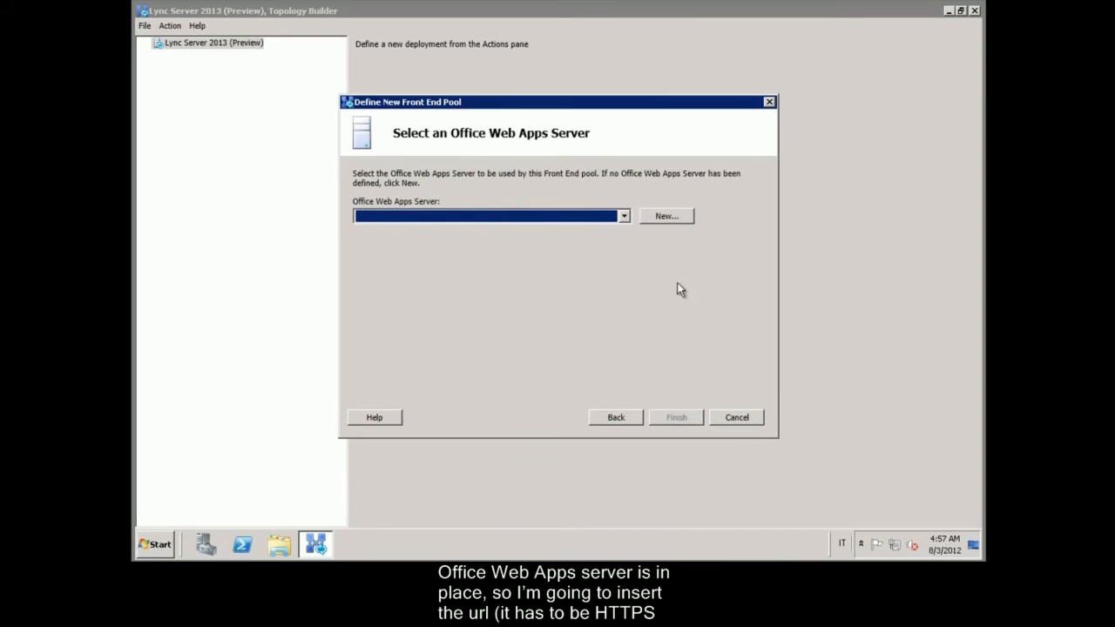
Step: Define Office Web Apps Server webapp.lync2013.org and finish the Front End pool wizard
left_click(624, 217)
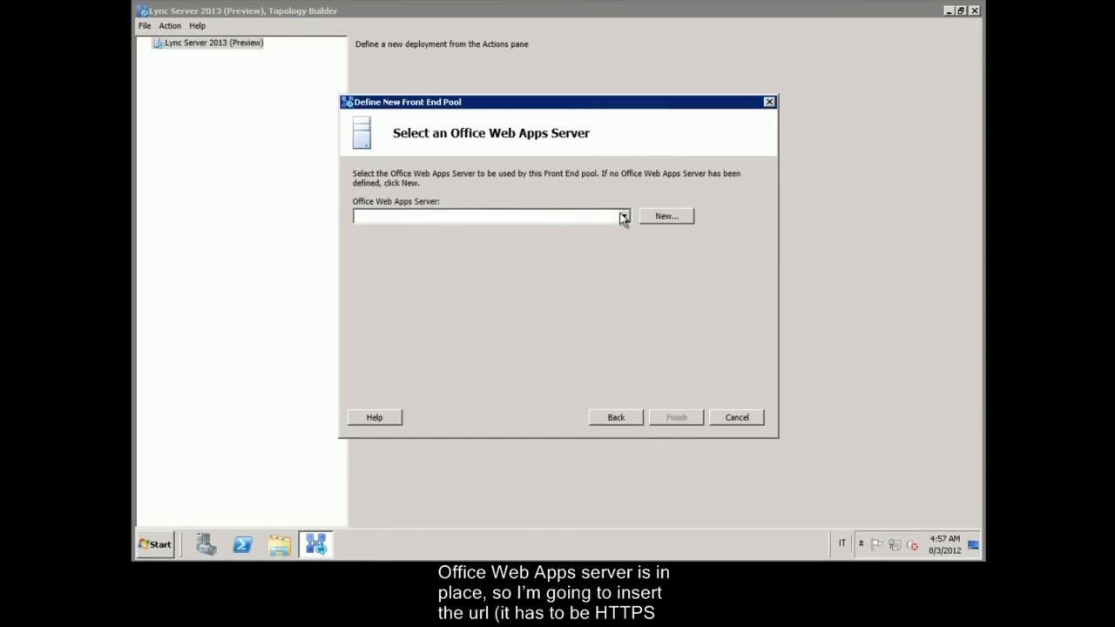
left_click(667, 218)
type("webapp.ly")
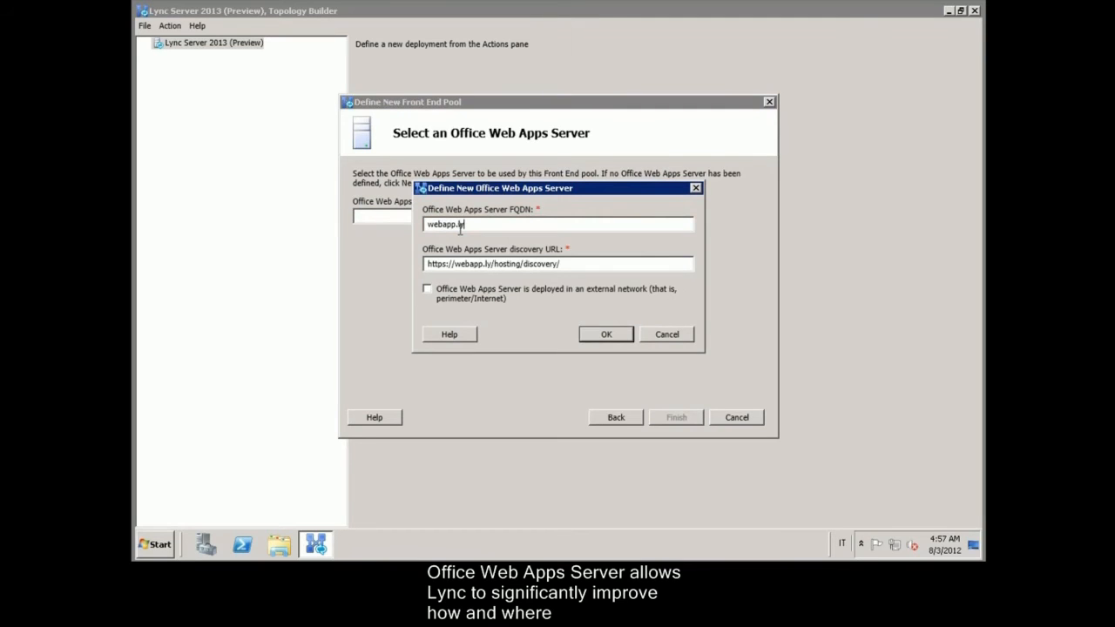
type("nc2013.org")
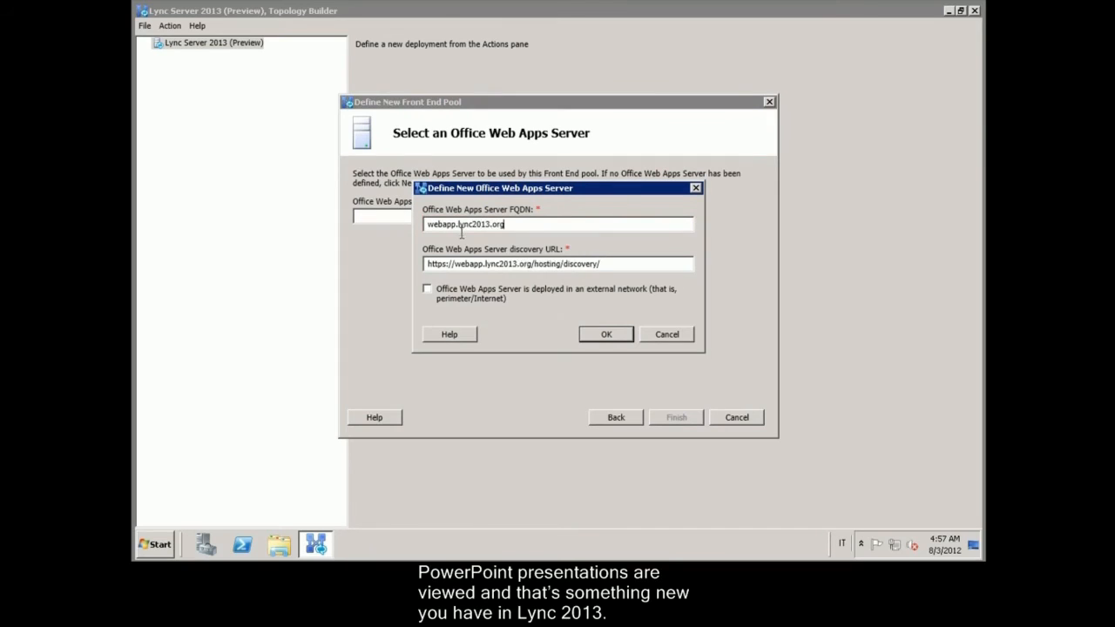
left_click(605, 336)
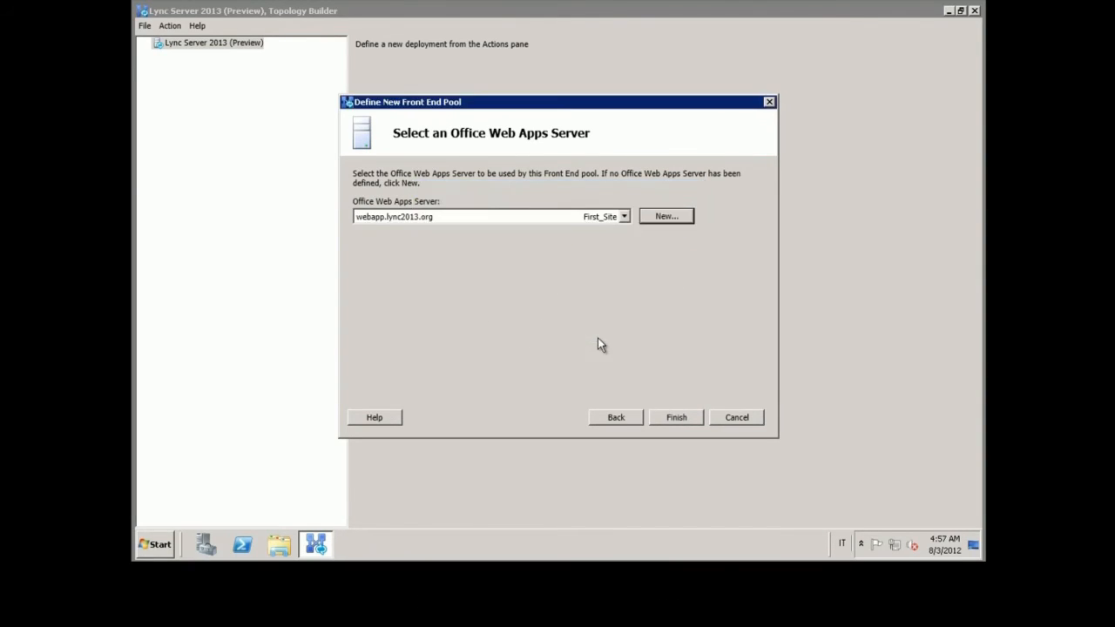
left_click(668, 418)
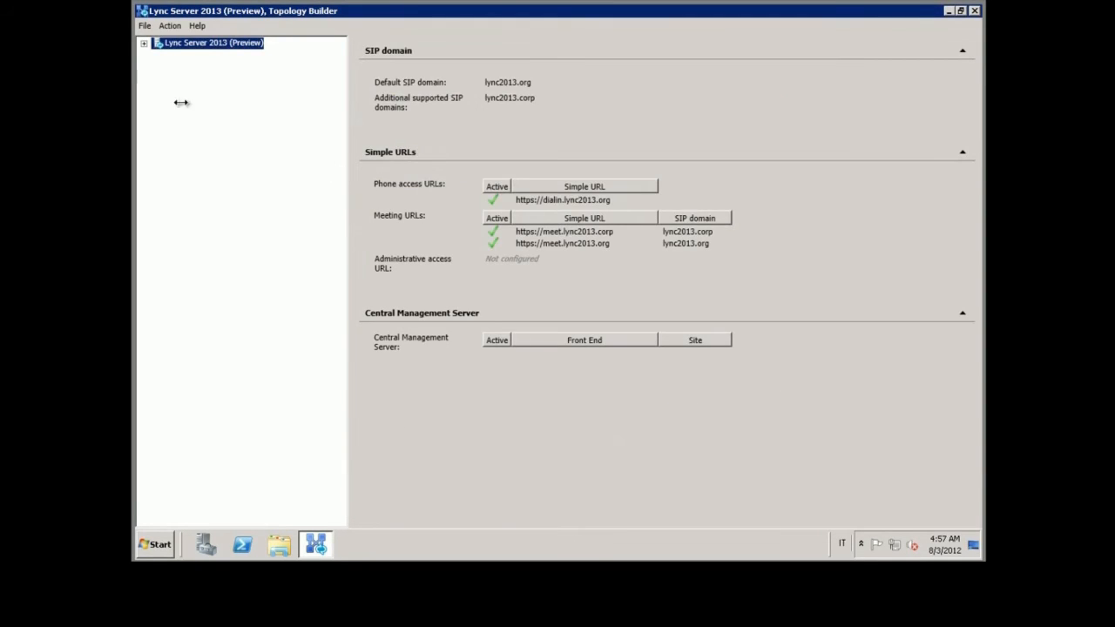
Step: Expand First_Site down to Standard Edition Front End Servers and select lync03.lync2013.corp
left_click(144, 43)
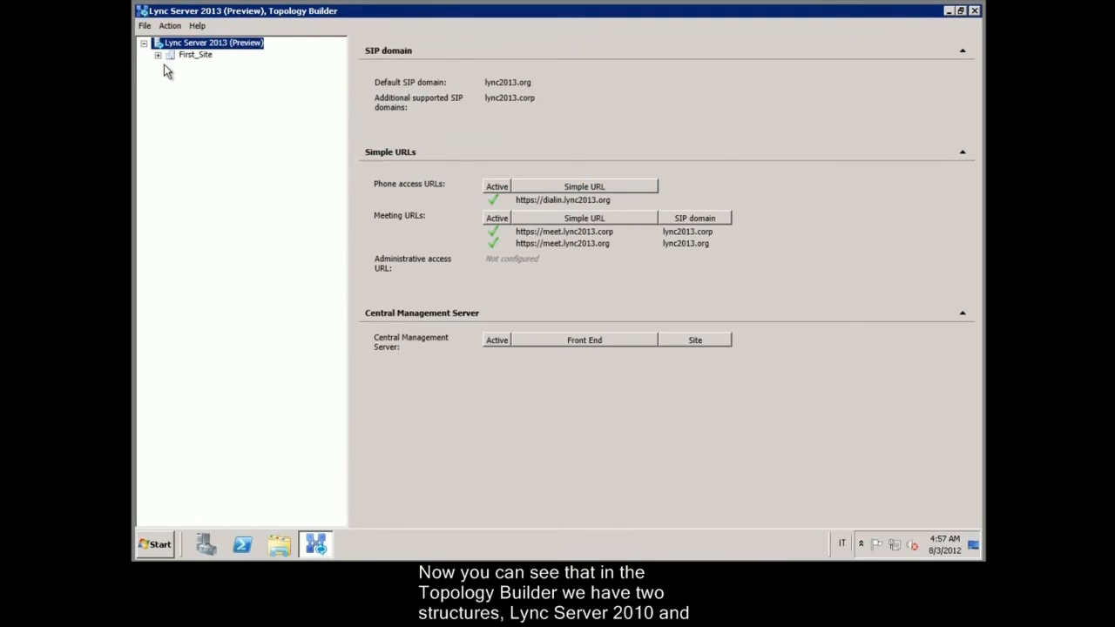
left_click(157, 55)
left_click(171, 66)
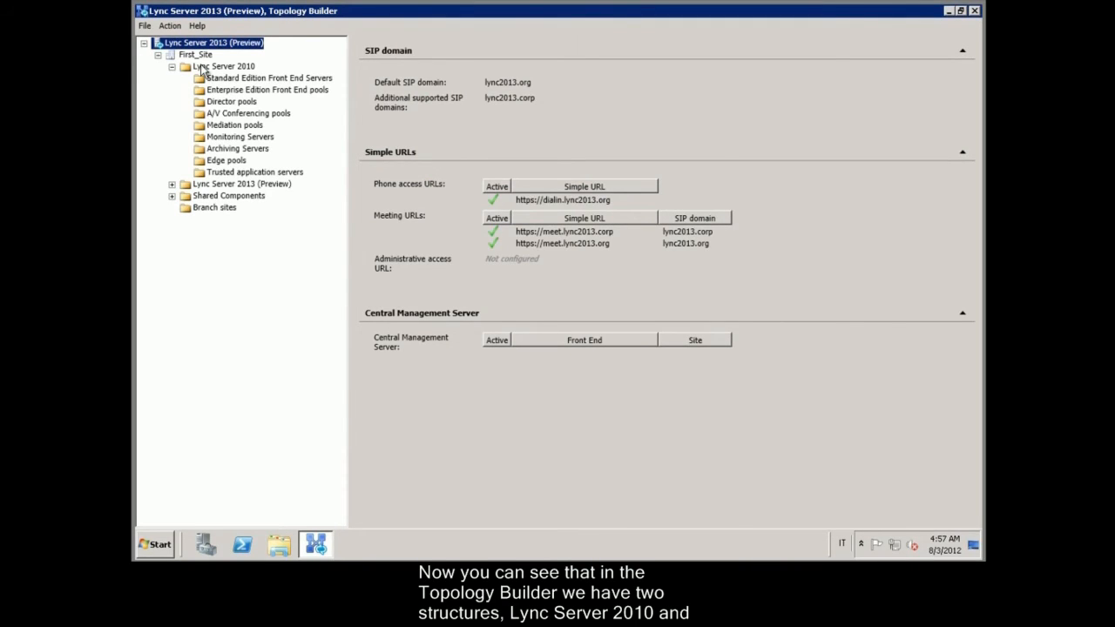
left_click(172, 184)
double_click(201, 199)
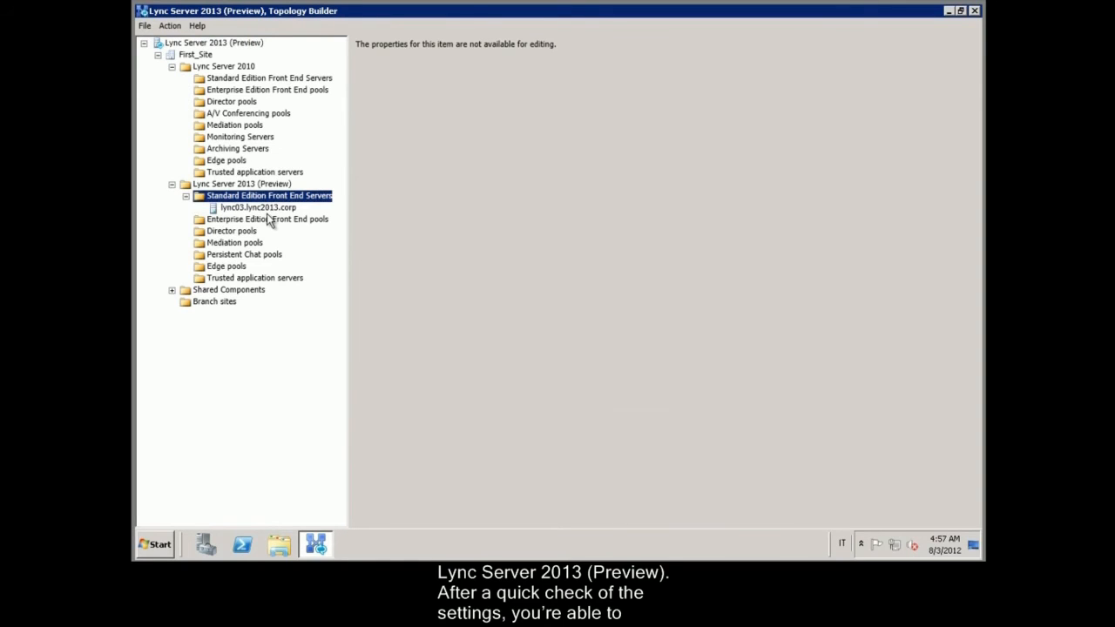
left_click(260, 208)
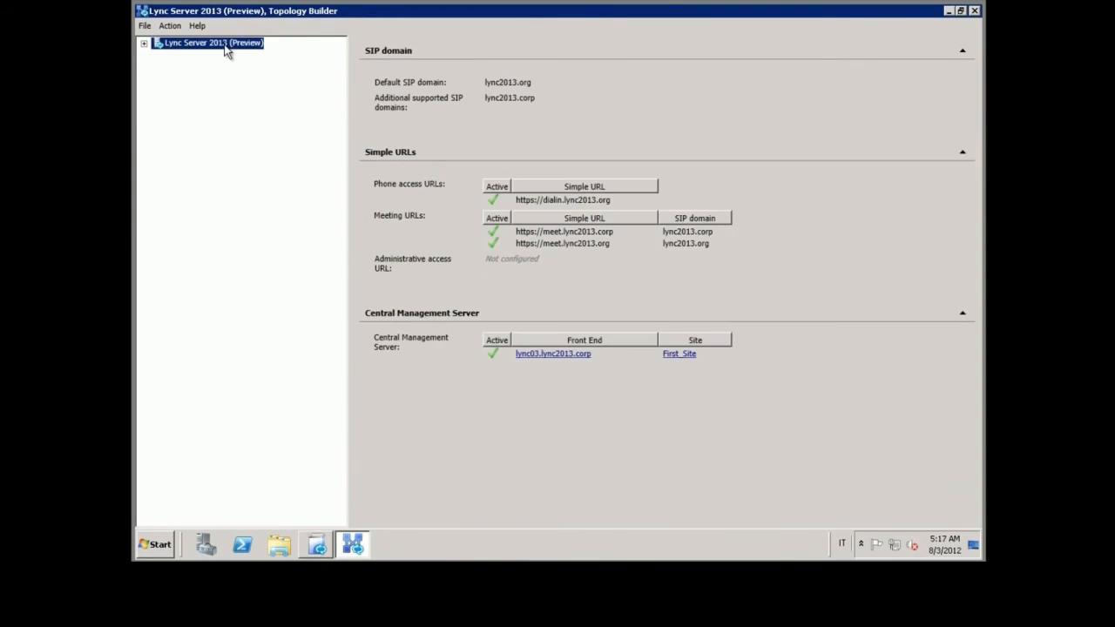
Step: Publish the topology from the root node, finish the wizard, and close Topology Builder
right_click(224, 43)
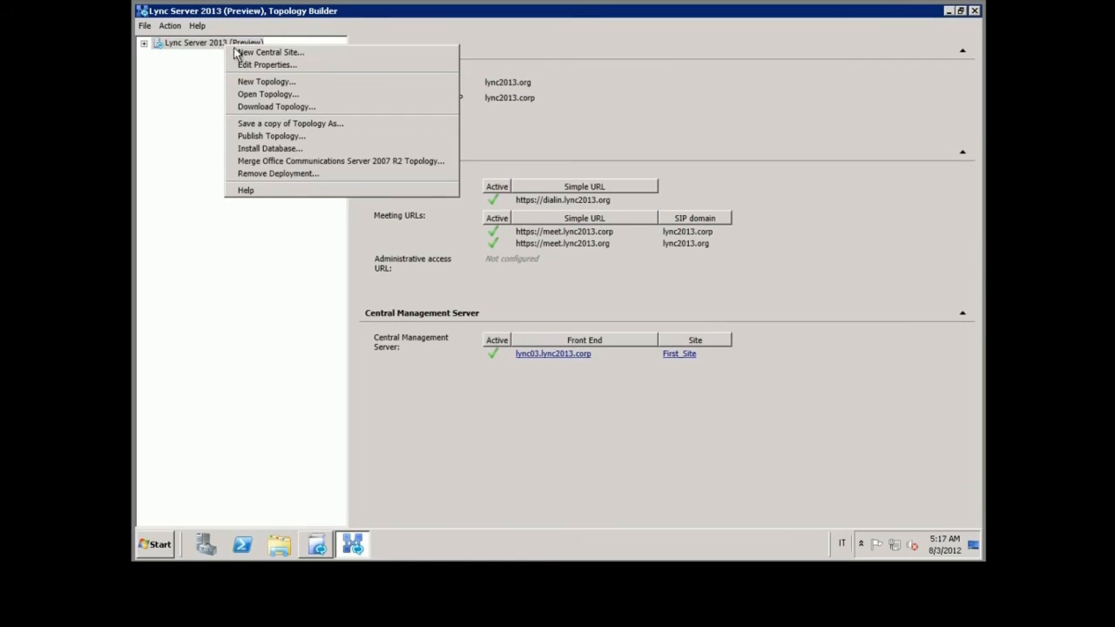
left_click(301, 136)
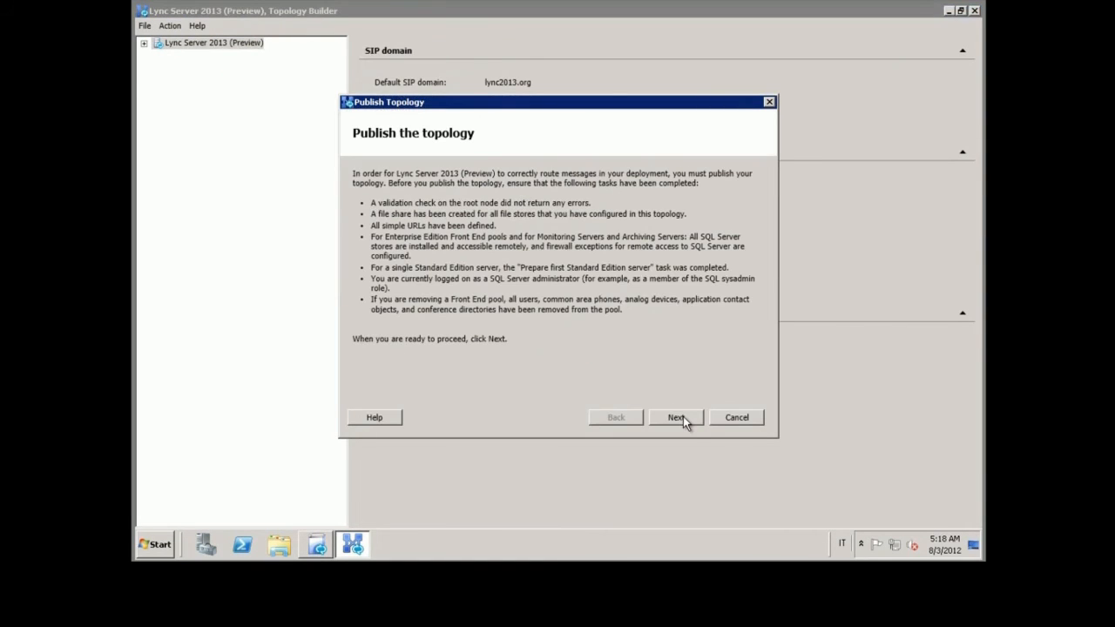
left_click(683, 416)
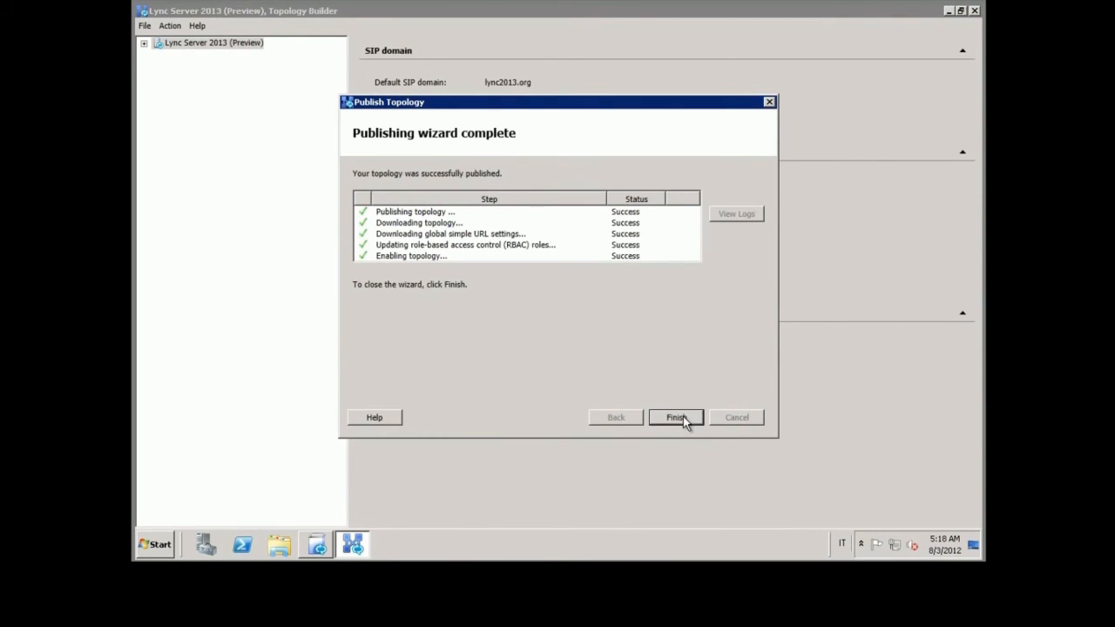
left_click(684, 416)
left_click(976, 11)
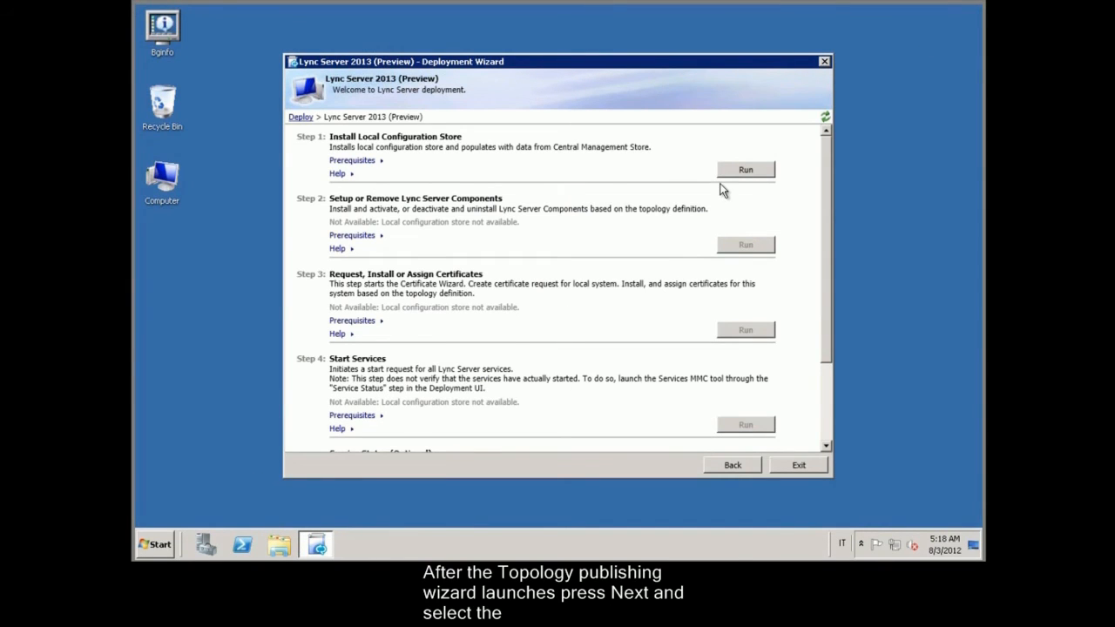
Step: Install the local configuration store by retrieving it directly from the Central Management store
left_click(754, 171)
left_click(677, 410)
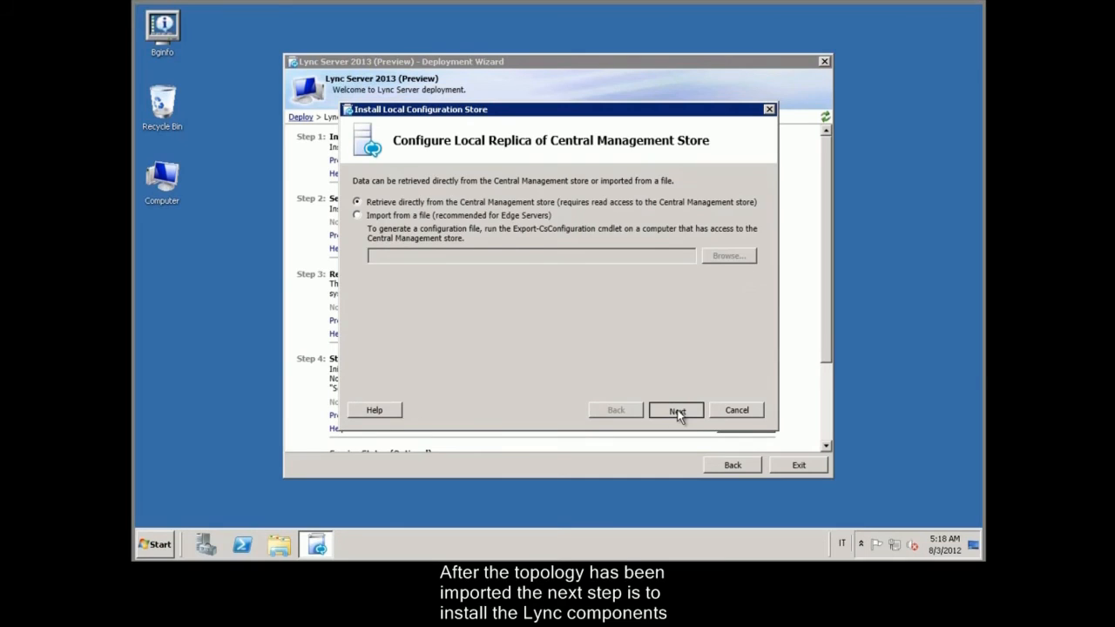
left_click(677, 410)
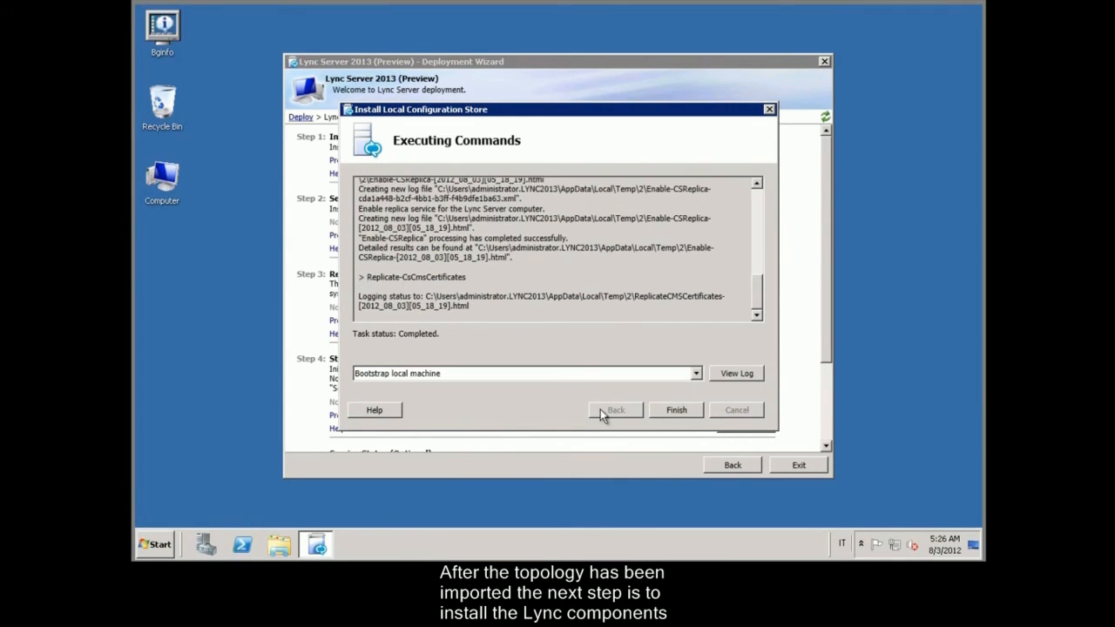
left_click(677, 410)
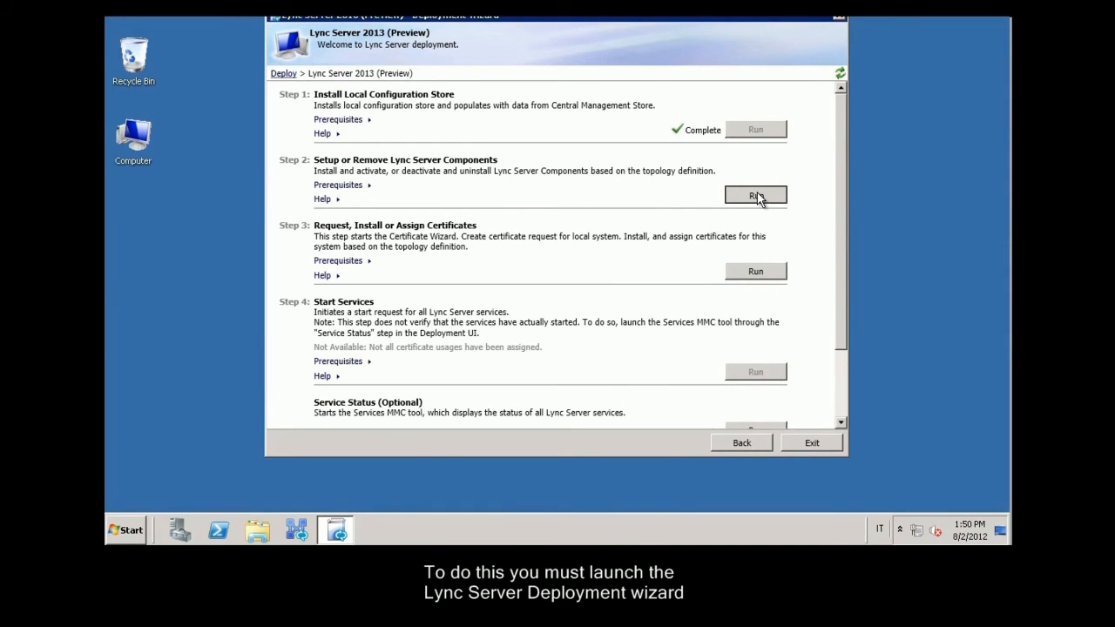
Step: Run Step 2 to install the Lync Server components through to completion
left_click(755, 195)
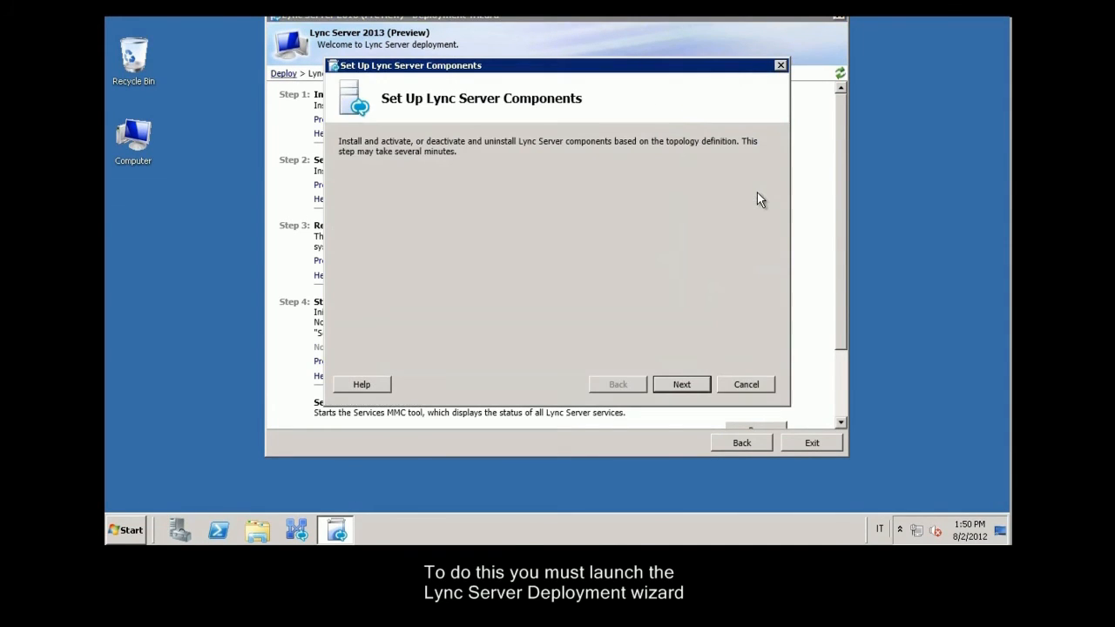
left_click(683, 388)
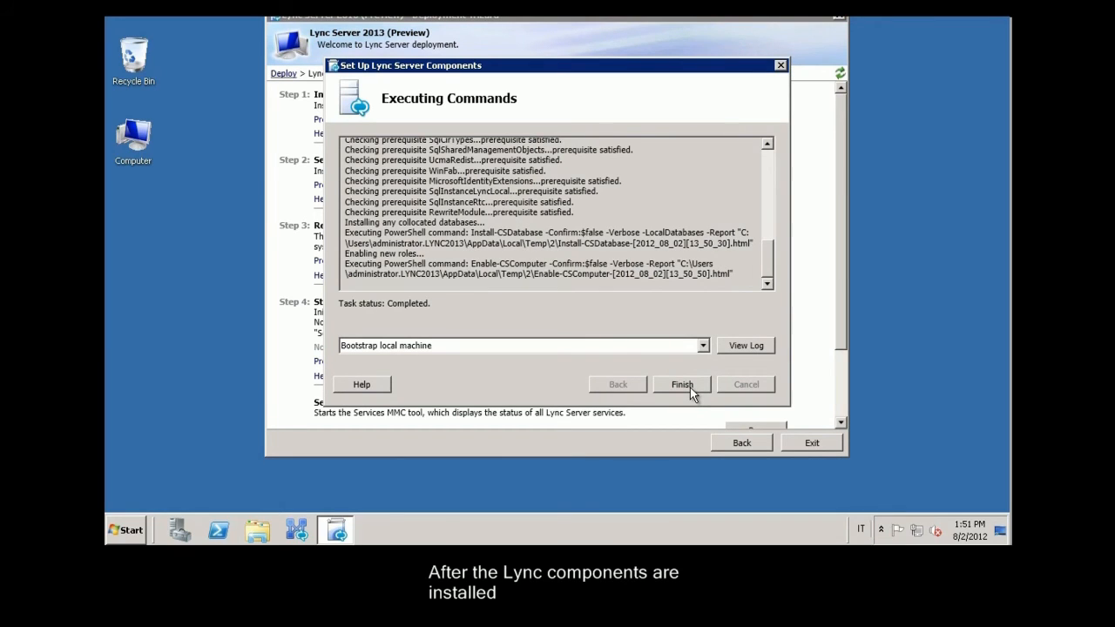
left_click(682, 385)
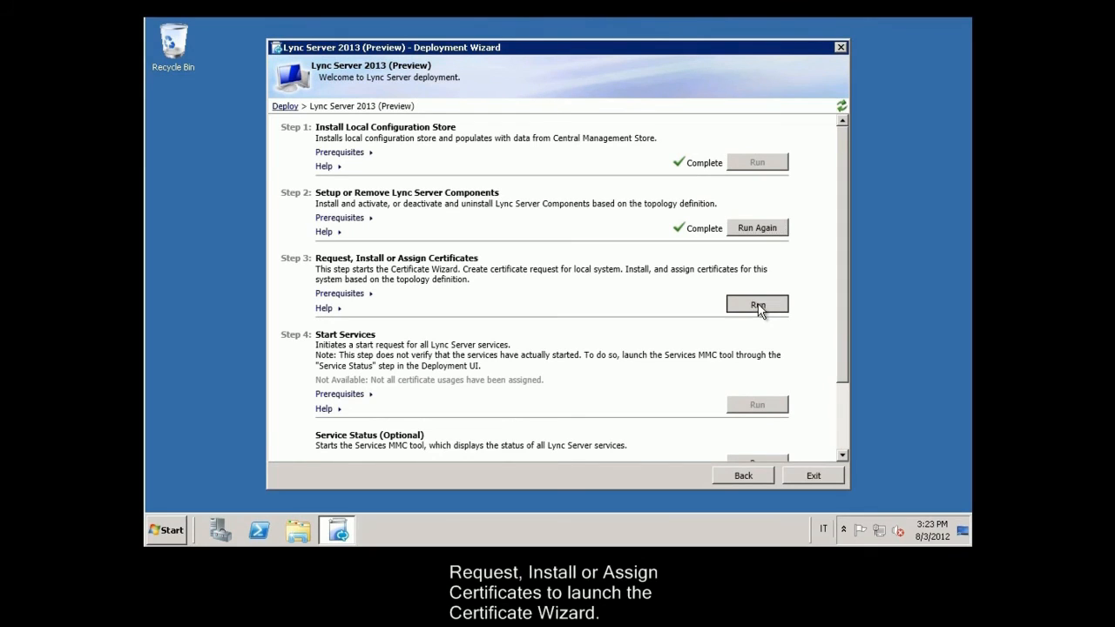
left_click(758, 307)
Step: Request a new Default certificate from lync2013-LYNC01-CA using the default template
left_click(835, 494)
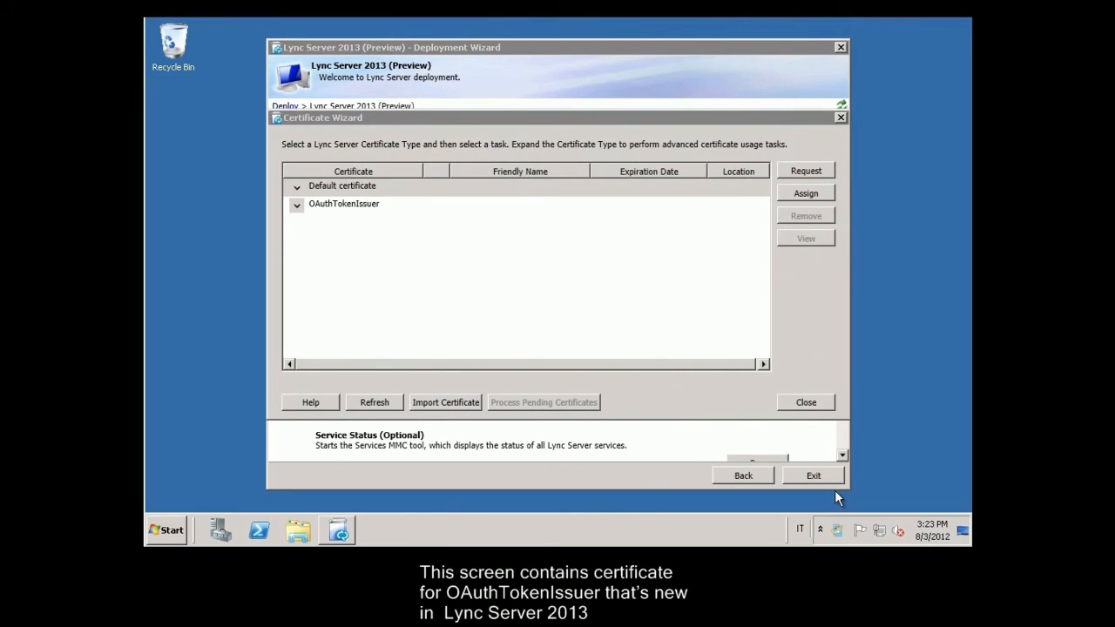
left_click(360, 186)
left_click(809, 170)
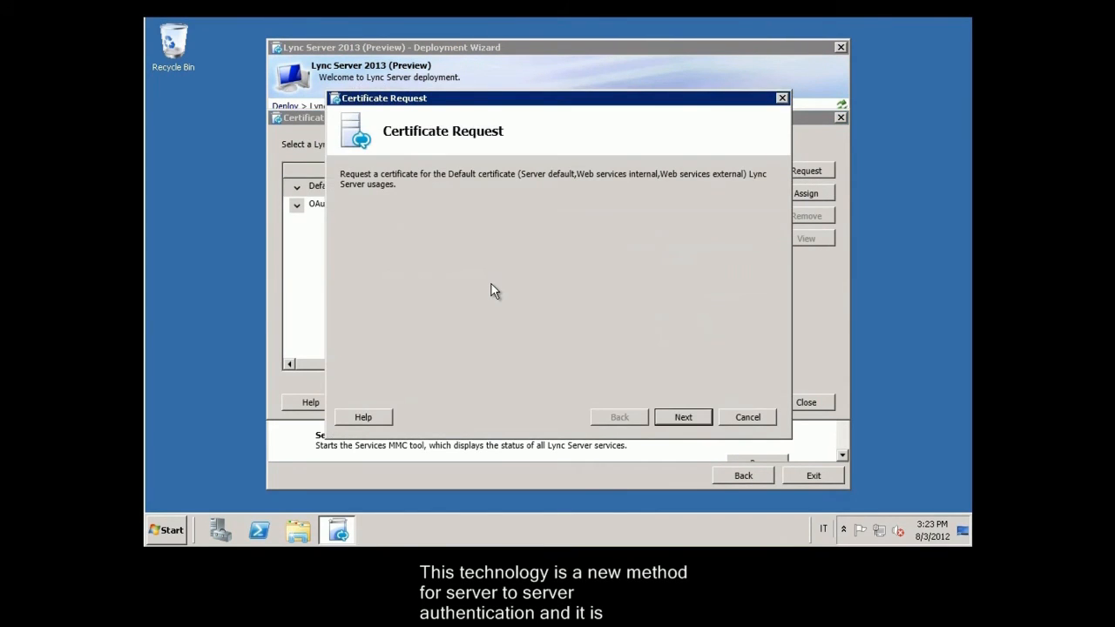
left_click(685, 417)
left_click(690, 419)
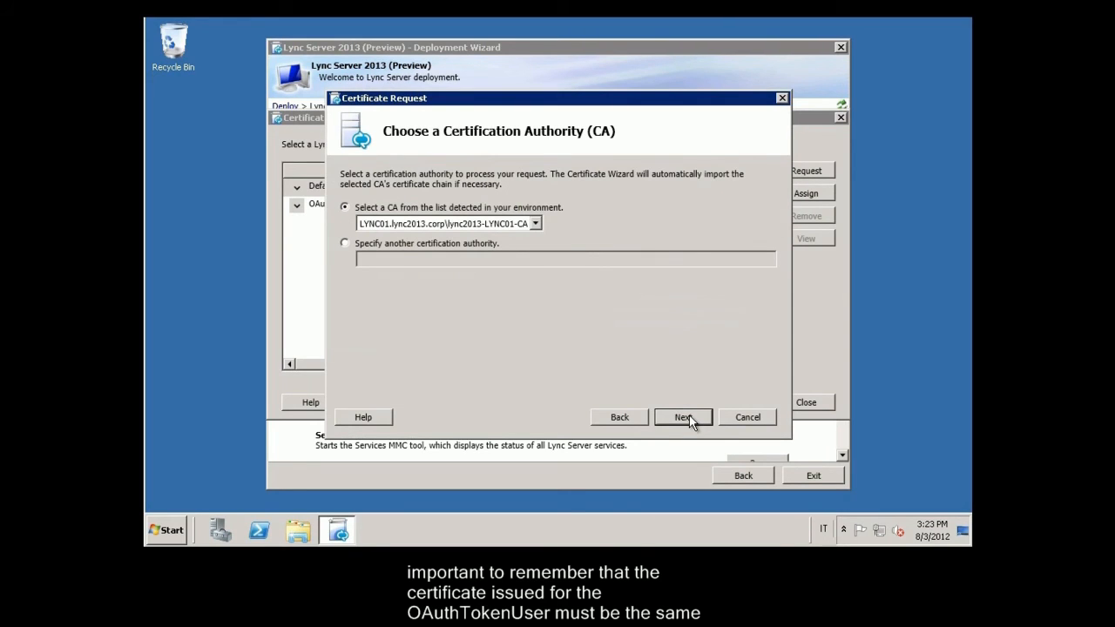
left_click(685, 417)
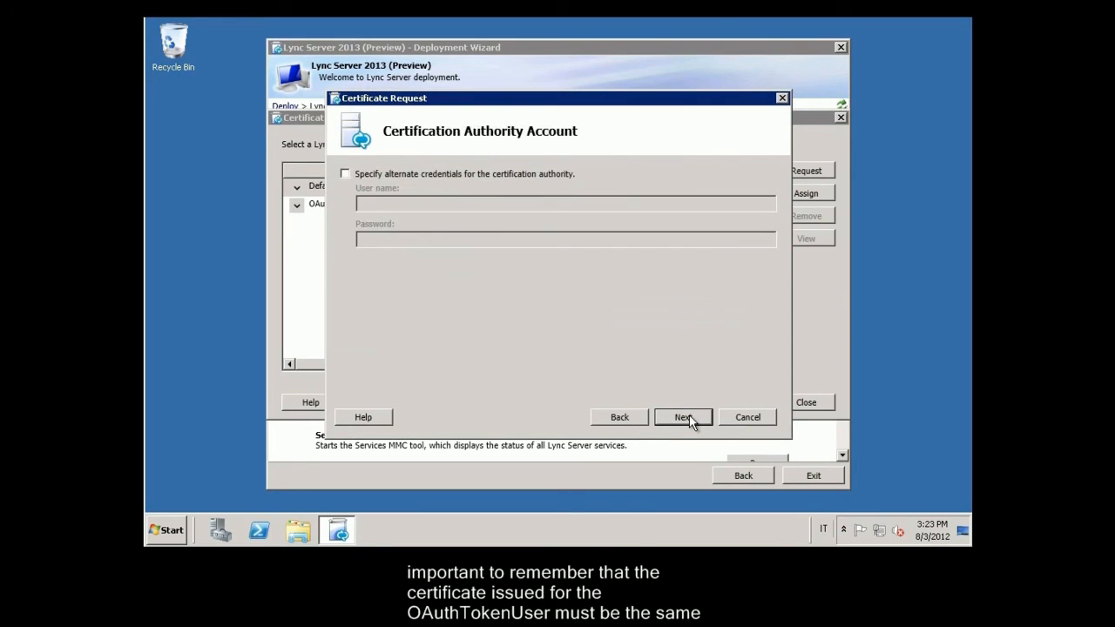
left_click(685, 418)
left_click(685, 417)
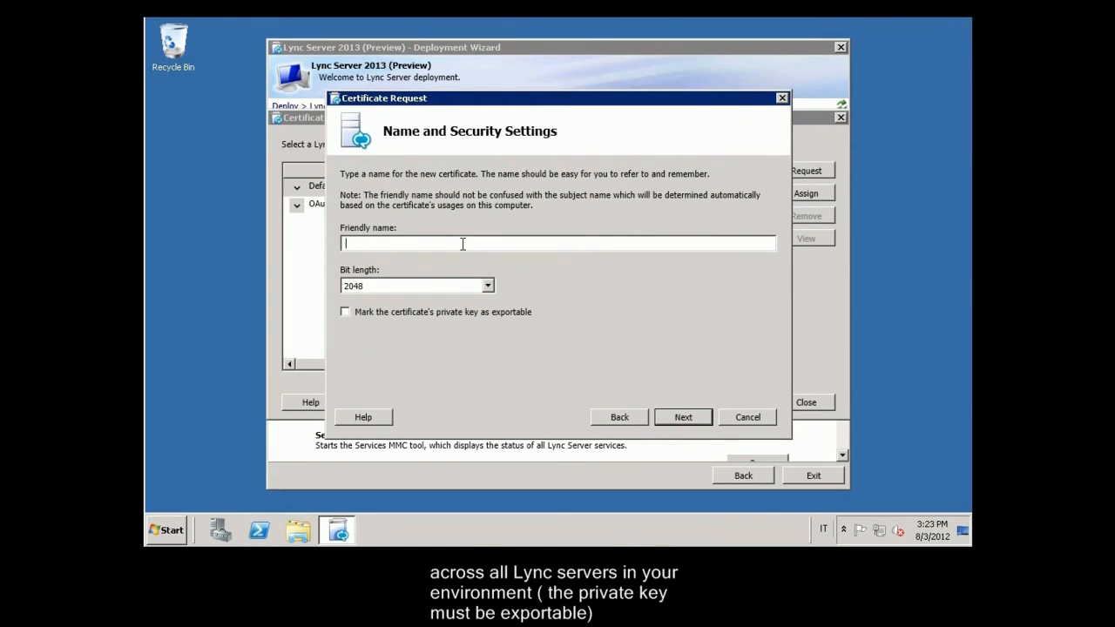
Step: Name the certificate 'Lync' with an exportable key, organization Lync2013.org and unit IT
type("Lync")
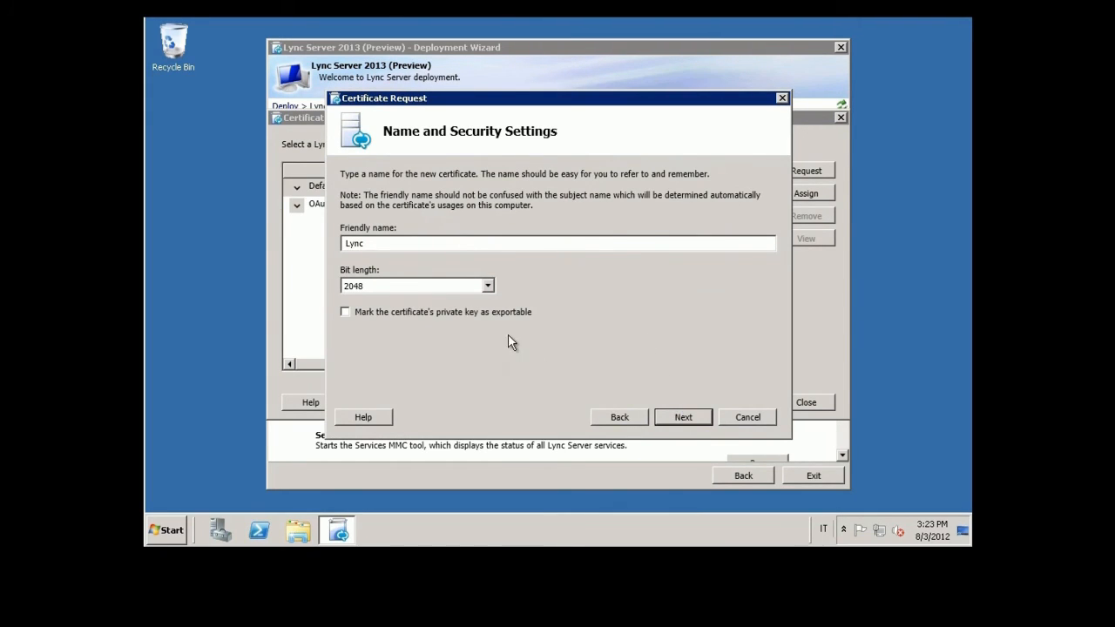
left_click(504, 311)
left_click(670, 419)
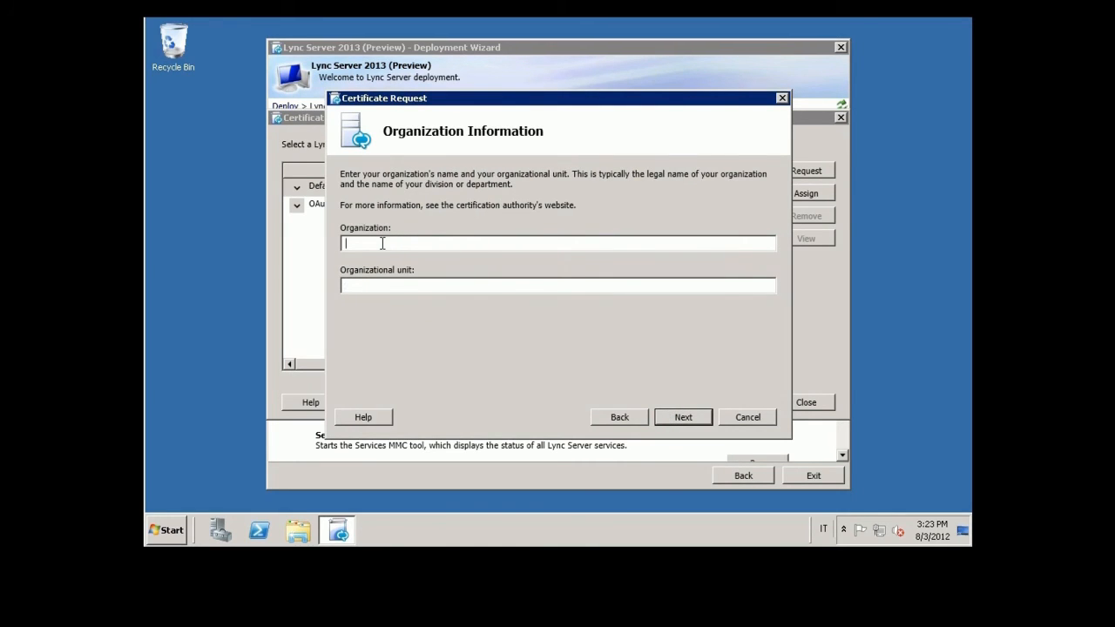
type("Lync2013.org")
key("Tab")
type("IT")
left_click(676, 417)
Step: Set the certificate's country to Italy, state to Italy and city to Rome
left_click(419, 191)
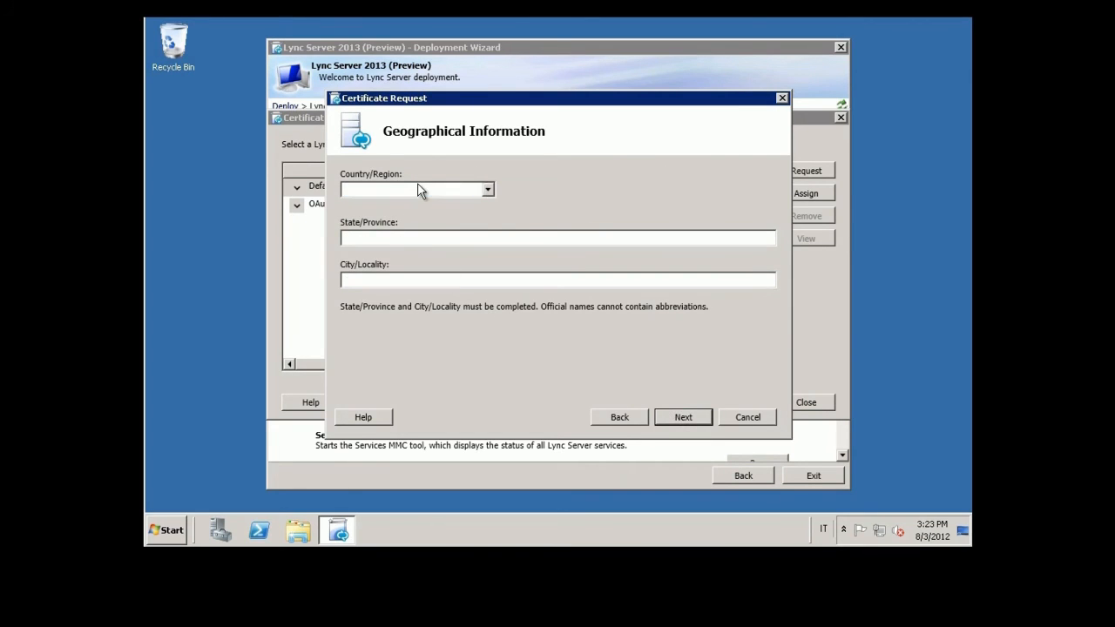
type("it")
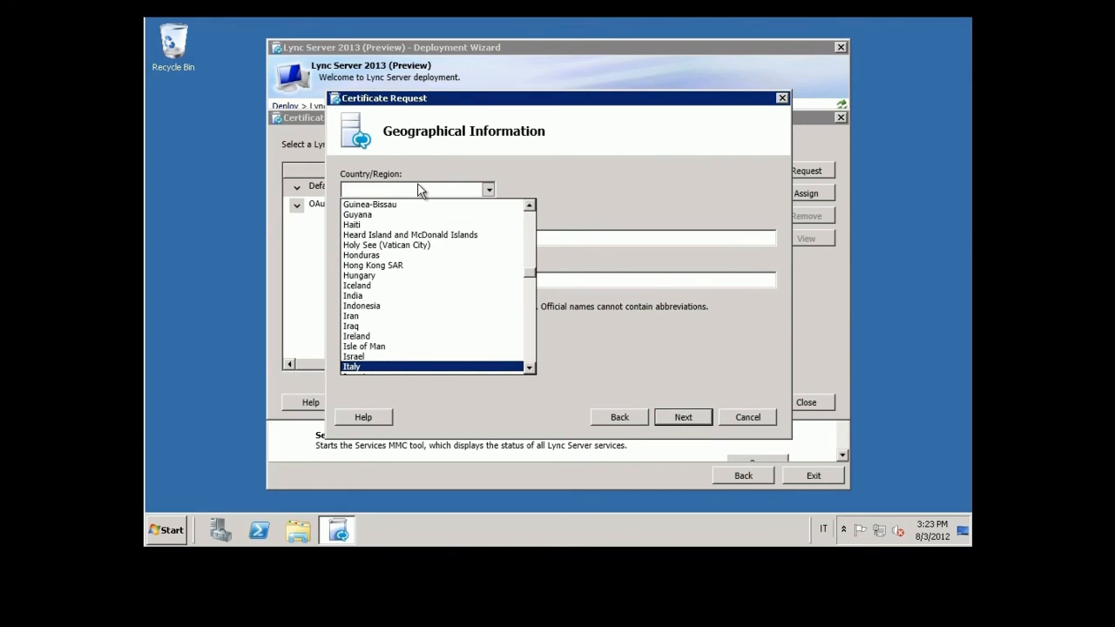
key("Return")
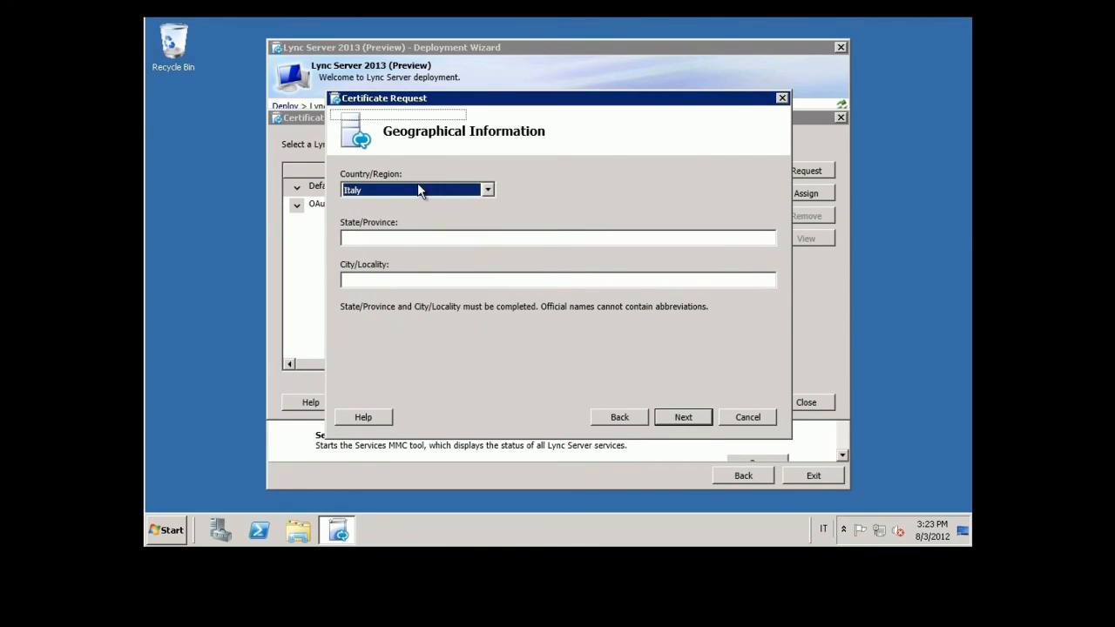
left_click(389, 234)
type("Italy")
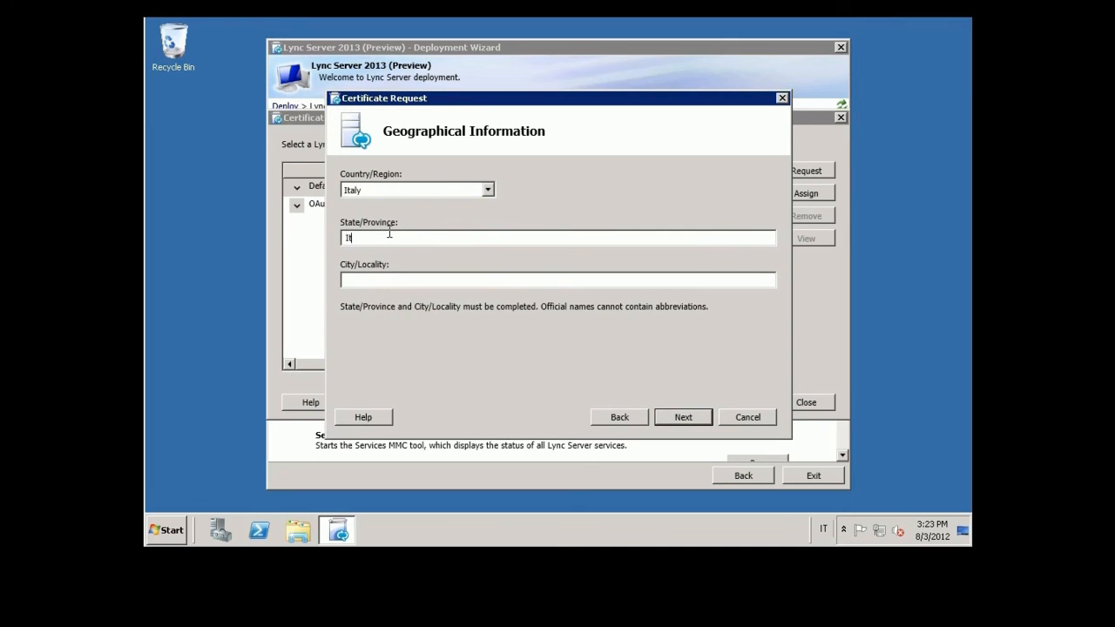
key("Tab")
type("Rome")
left_click(681, 418)
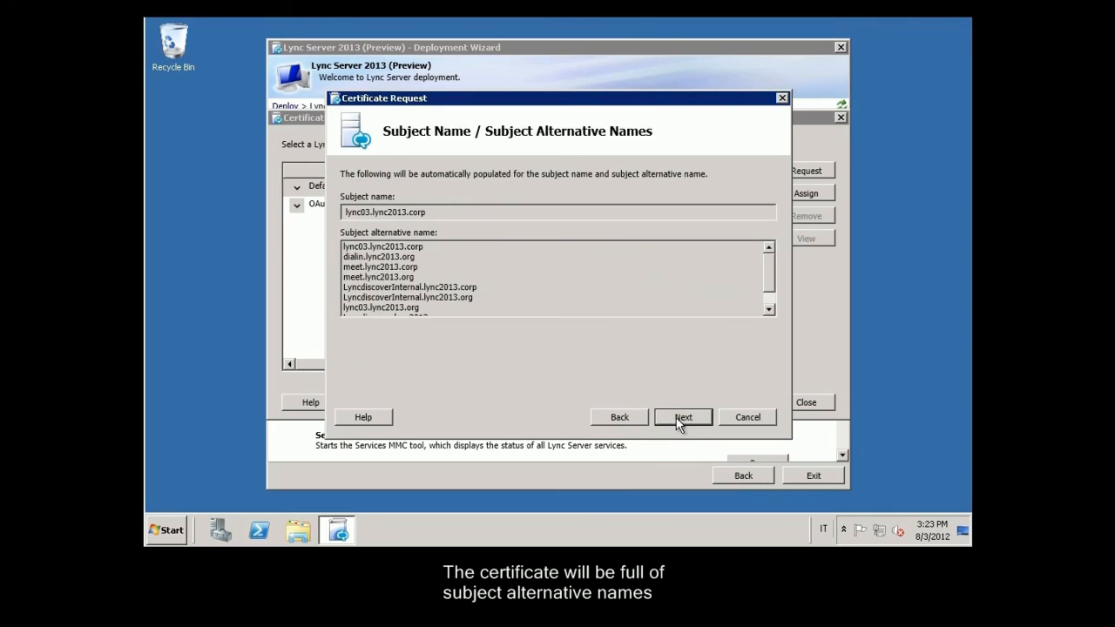
Step: Add a sip entry for lync2013.org and submit the certificate request
mouse_move(773, 291)
left_mouse_down()
mouse_move(773, 307)
mouse_move(770, 251)
mouse_move(784, 299)
left_mouse_up()
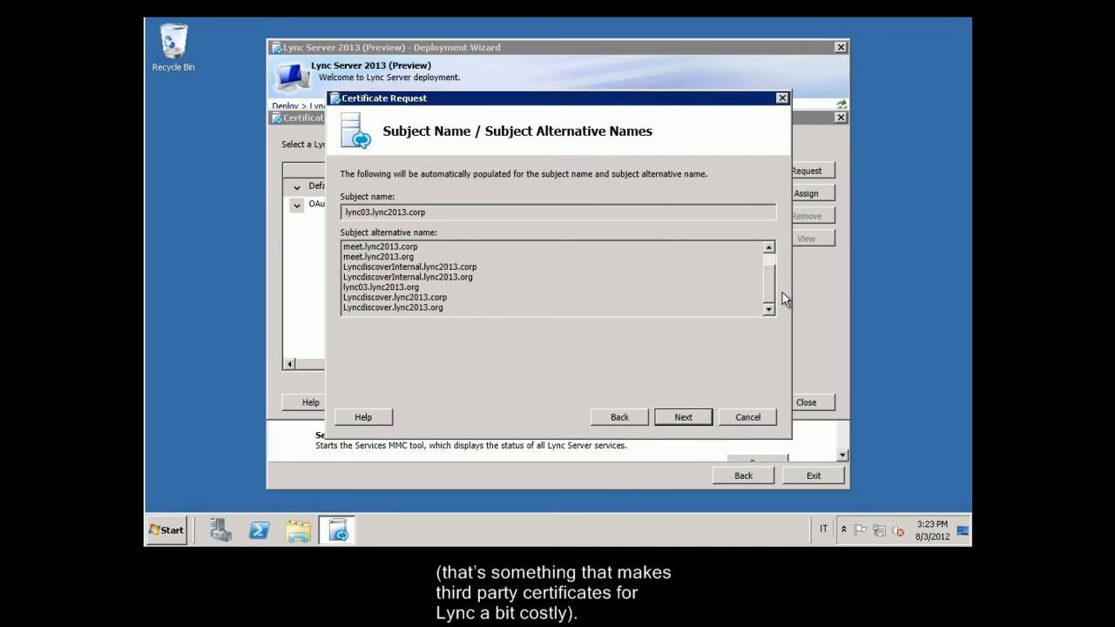
left_click(685, 418)
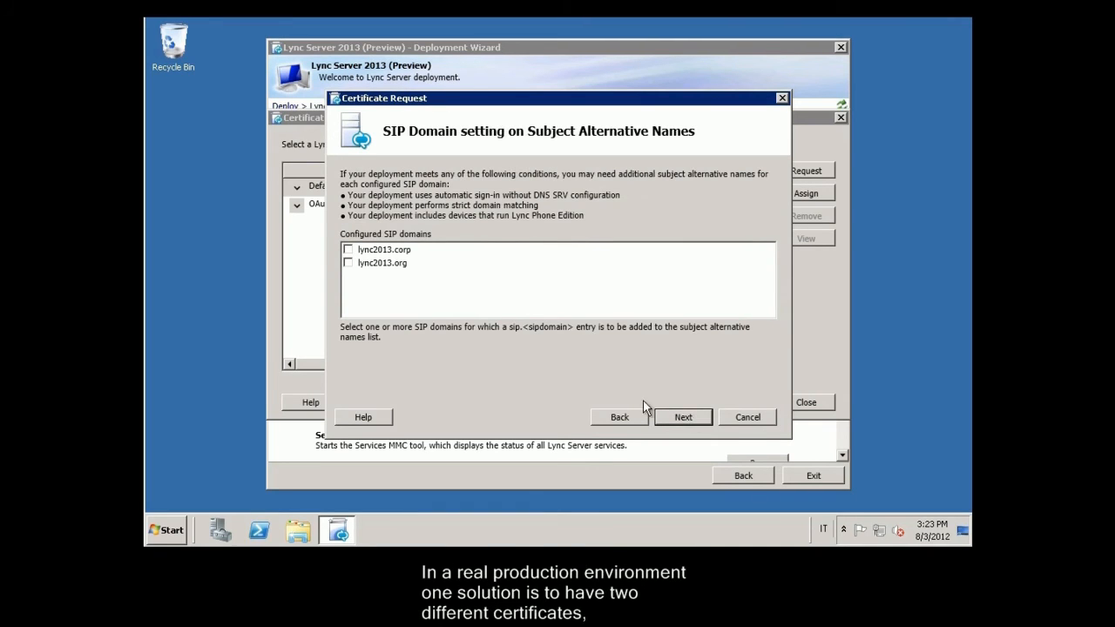
left_click(348, 264)
left_click(688, 419)
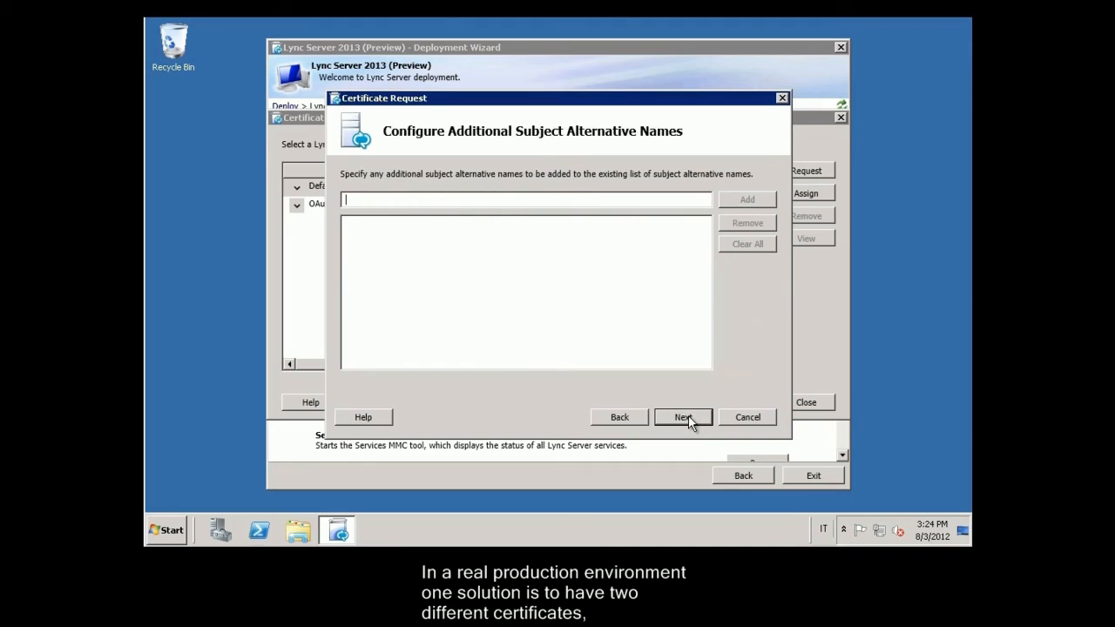
left_click(687, 417)
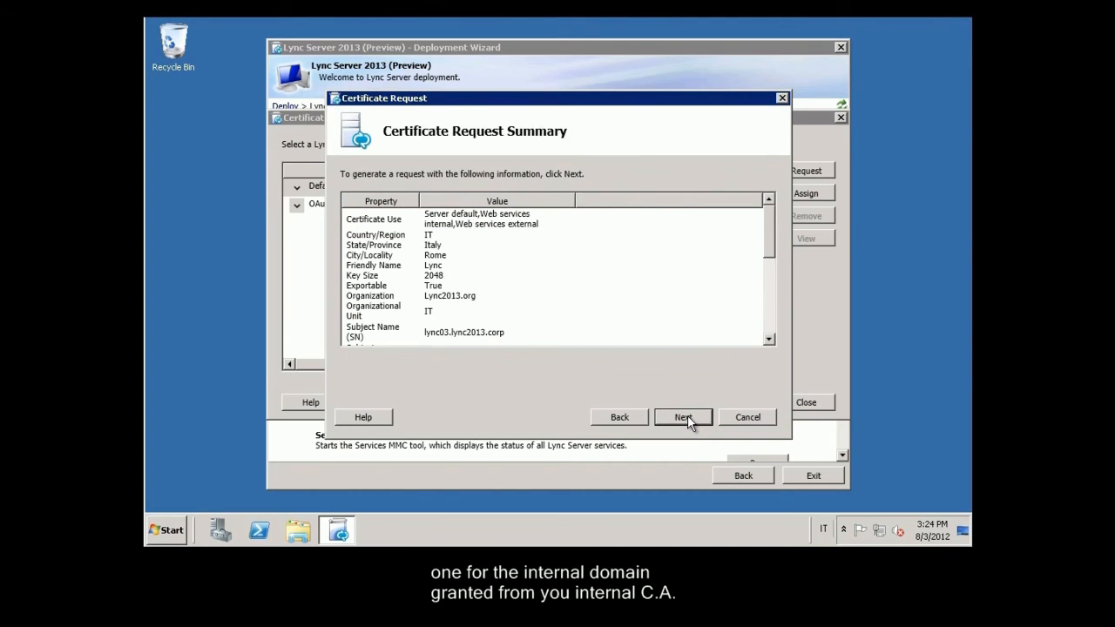
left_click(688, 415)
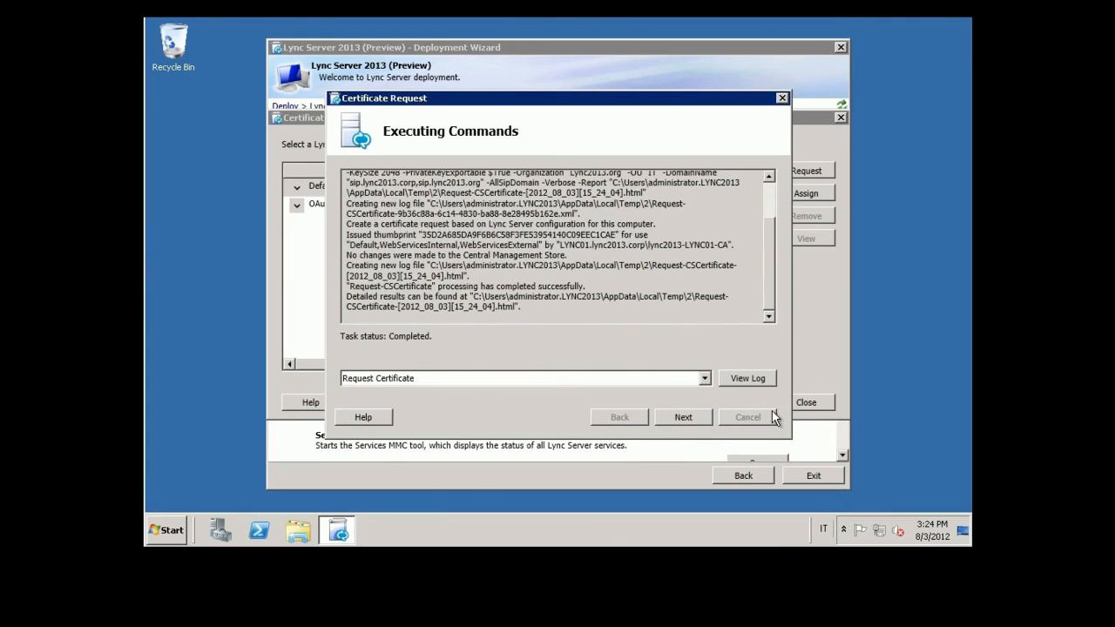
left_click(694, 410)
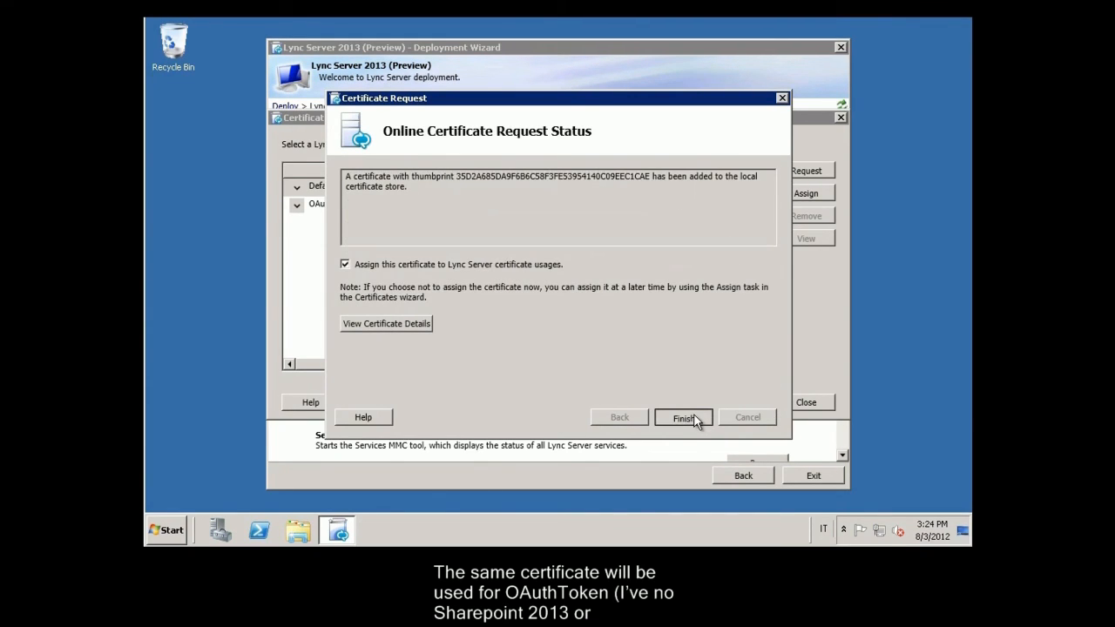
Step: Assign the new certificate to the Default server usages
left_click(694, 419)
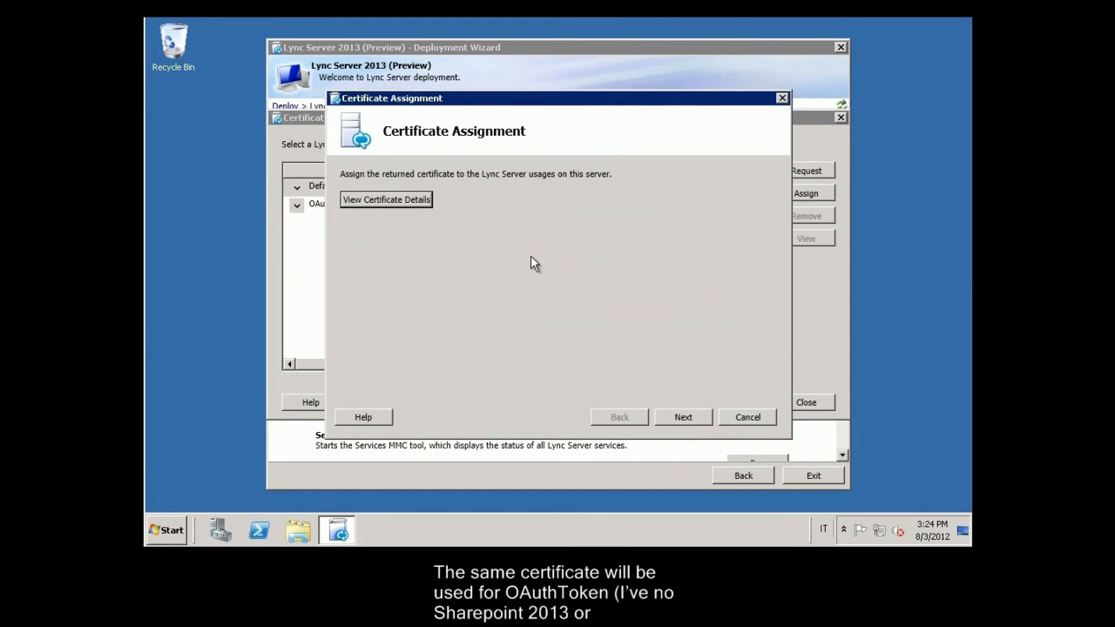
left_click(693, 421)
left_click(685, 417)
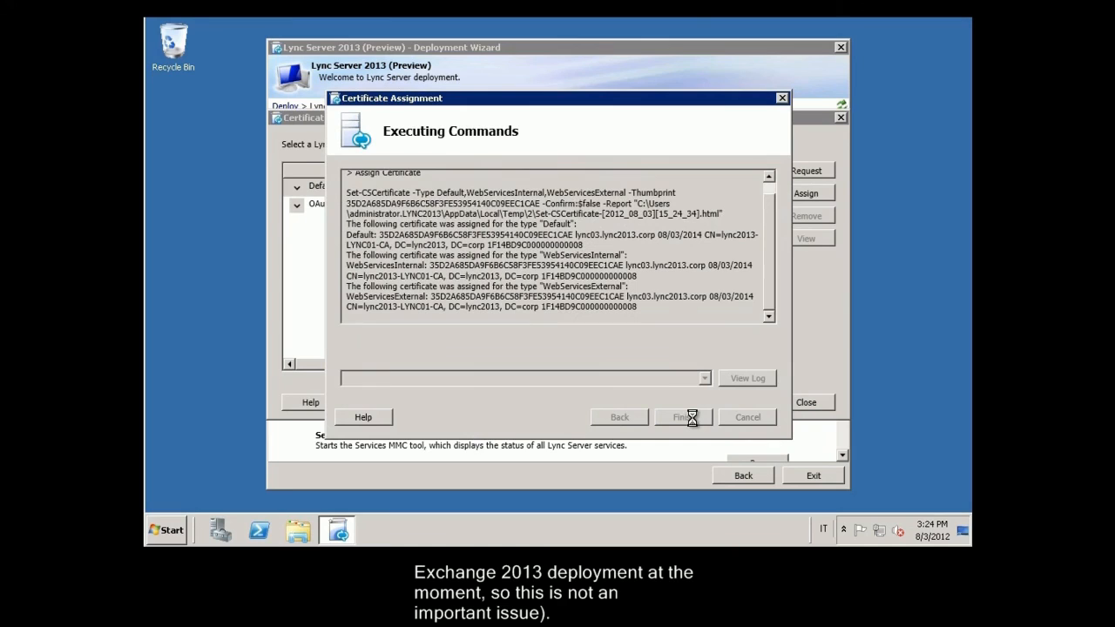
left_click(693, 419)
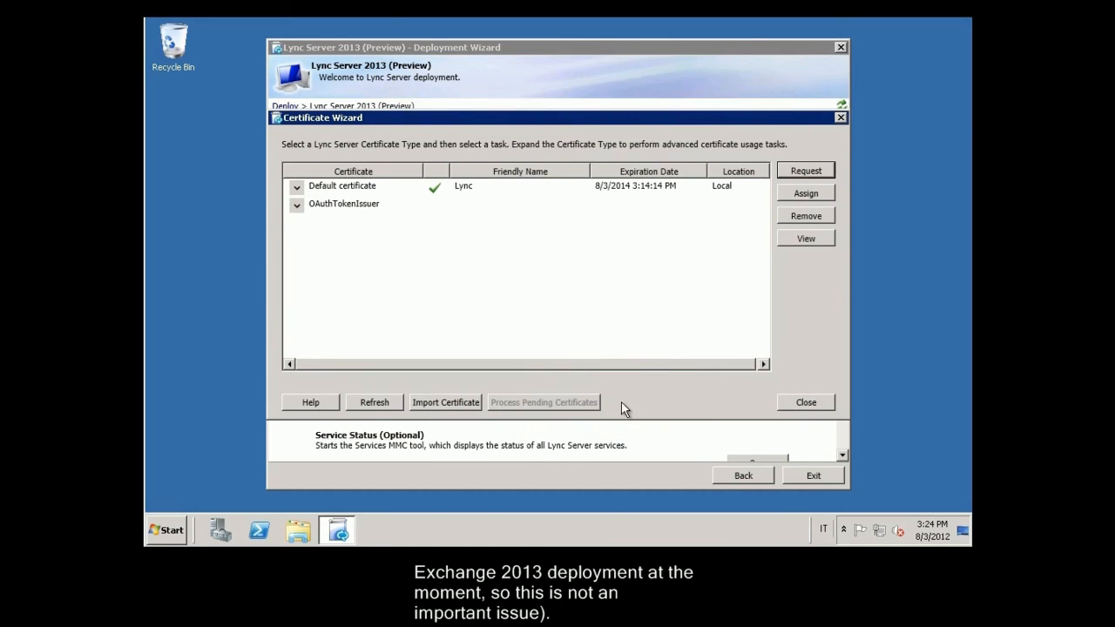
Step: Assign the 'Lync' certificate to OAuthTokenIssuer and close the Certificate Wizard
left_click(411, 204)
left_click(817, 192)
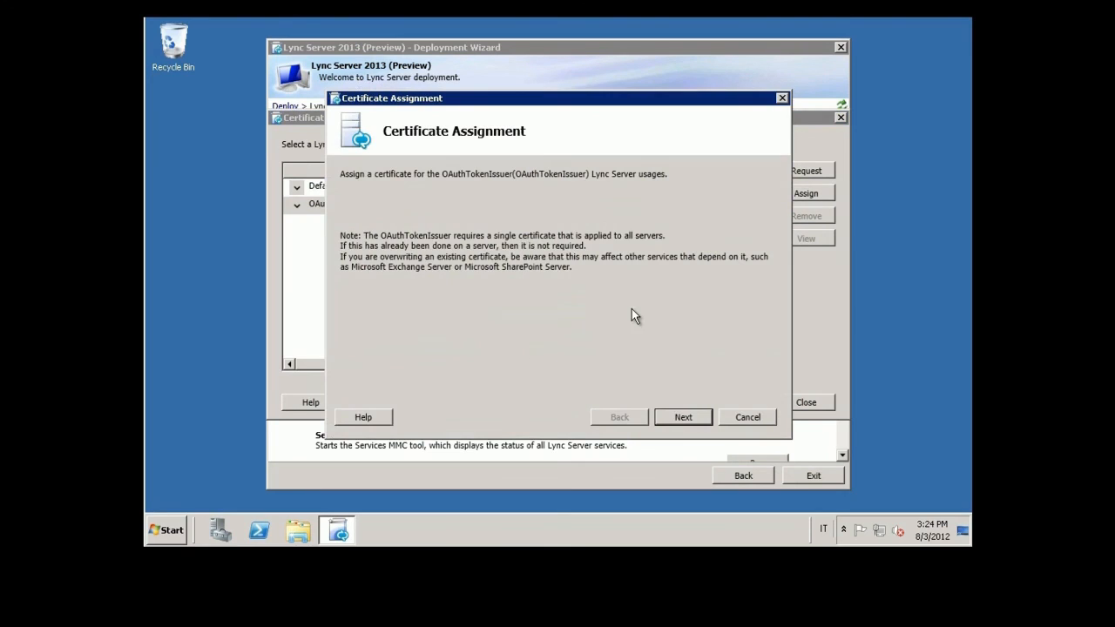
left_click(683, 418)
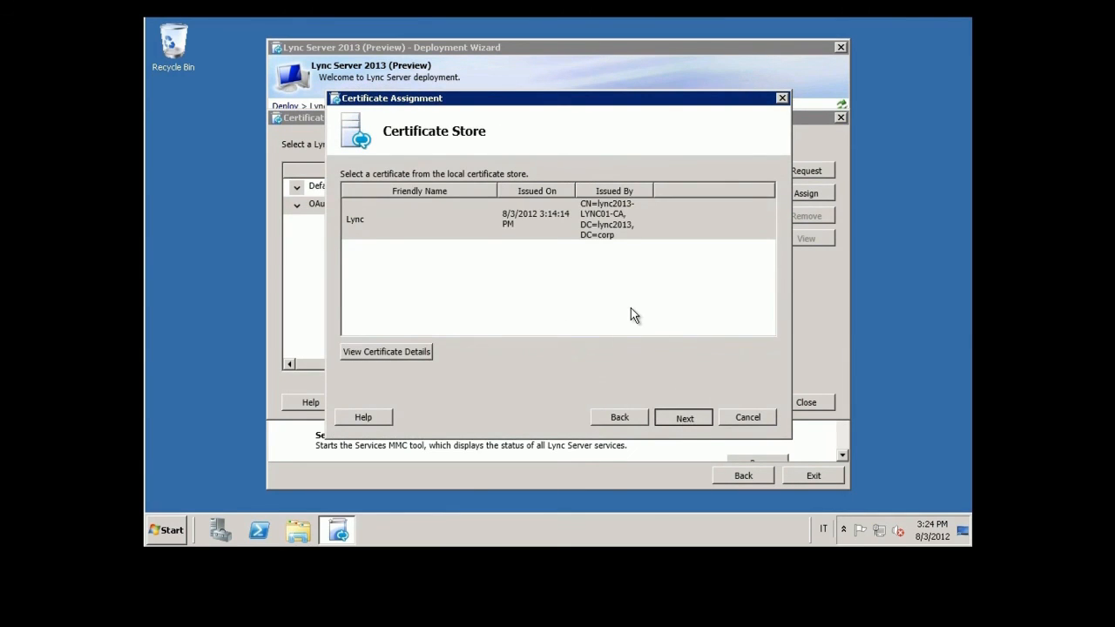
left_click(682, 415)
left_click(689, 417)
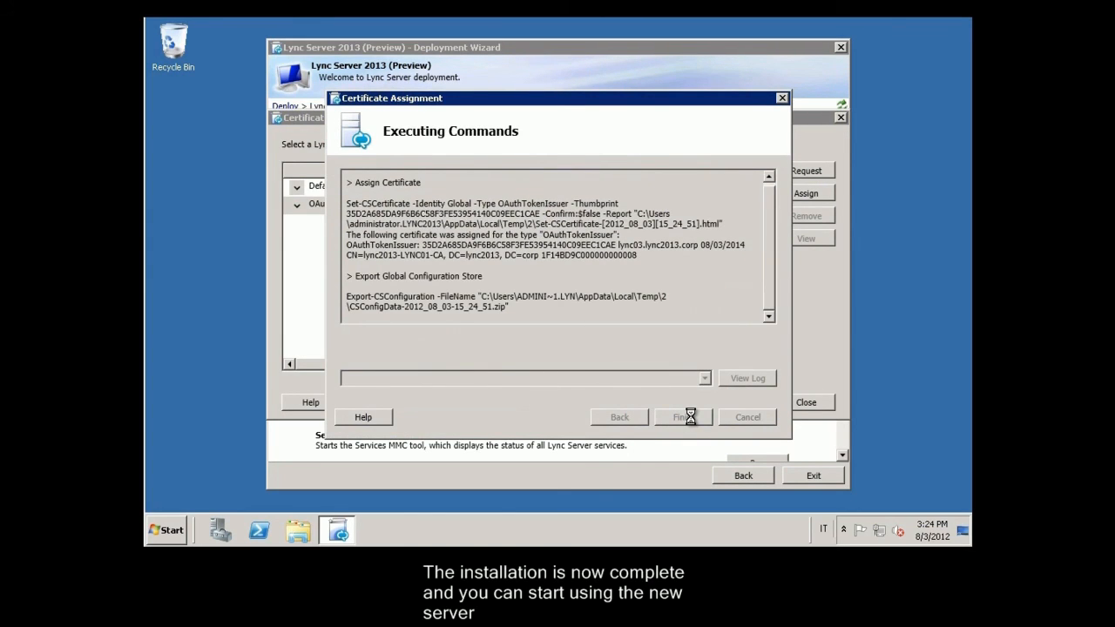
left_click(684, 416)
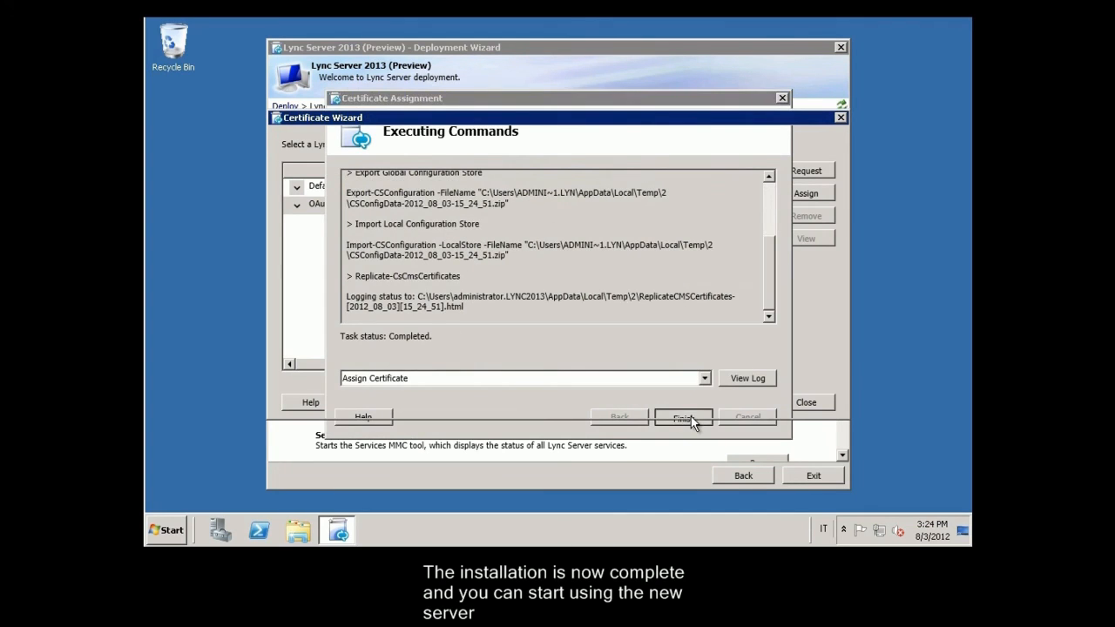
left_click(798, 405)
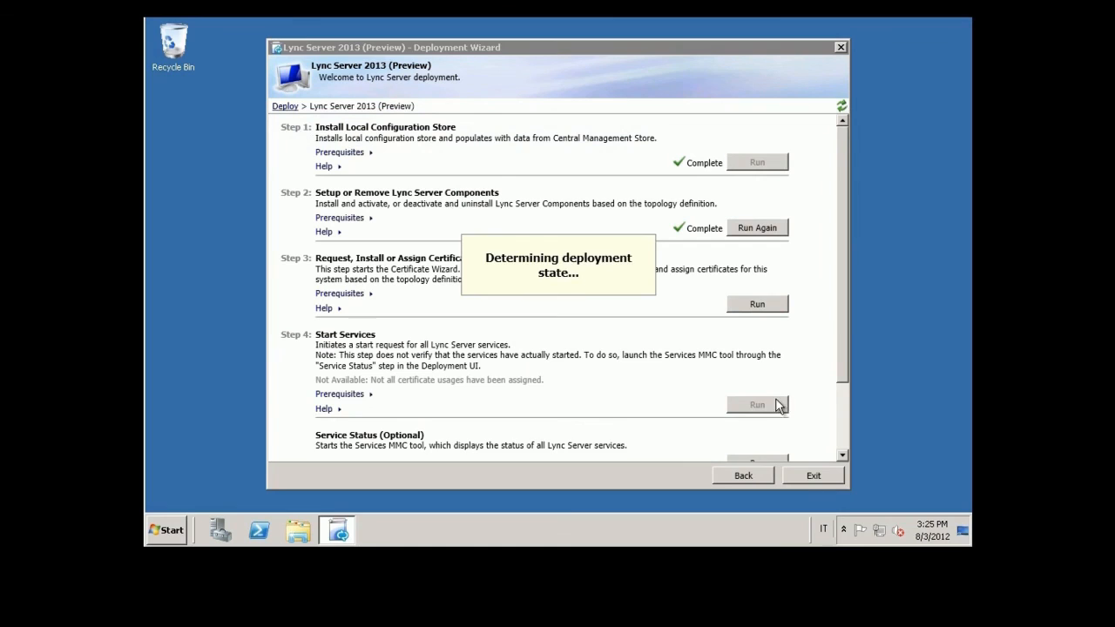
Step: Run Step 4 to start all Lync Server services
left_click(749, 392)
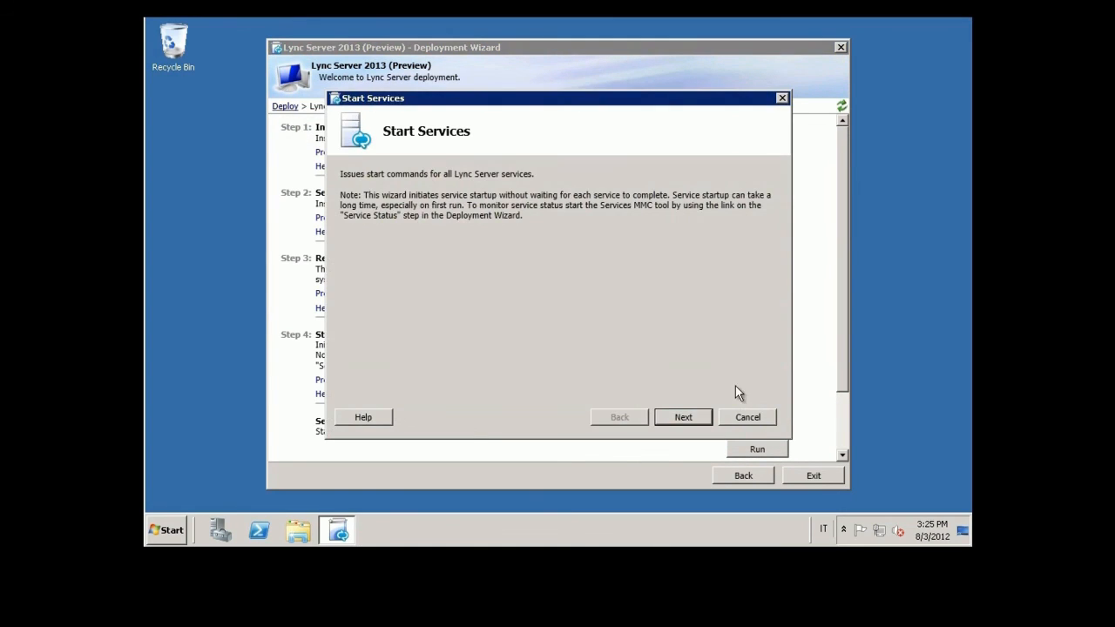
left_click(695, 414)
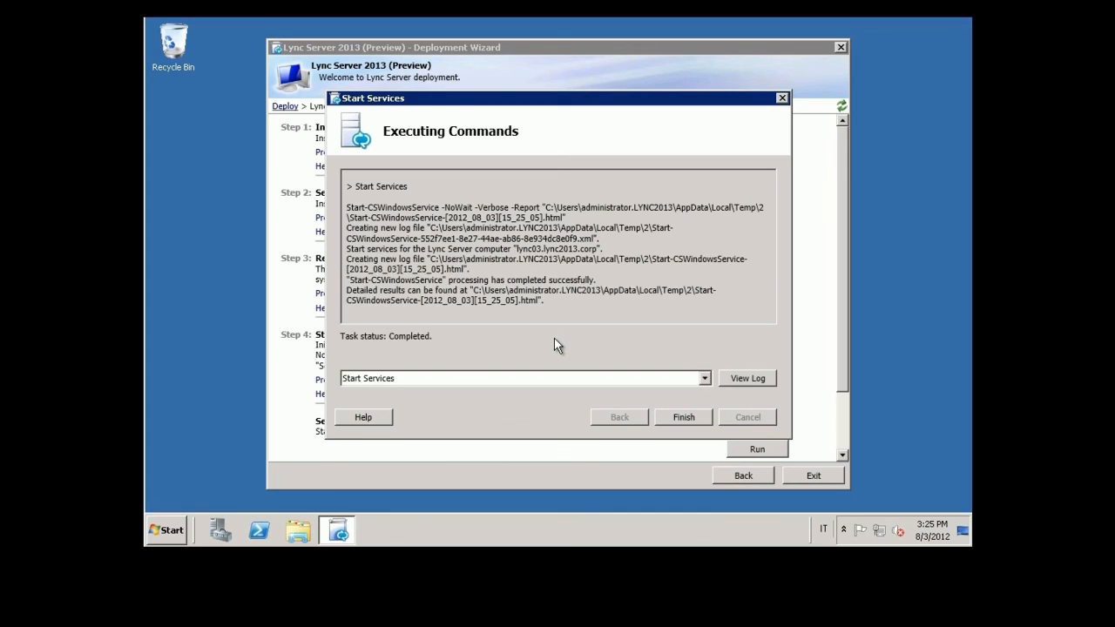
left_click(682, 420)
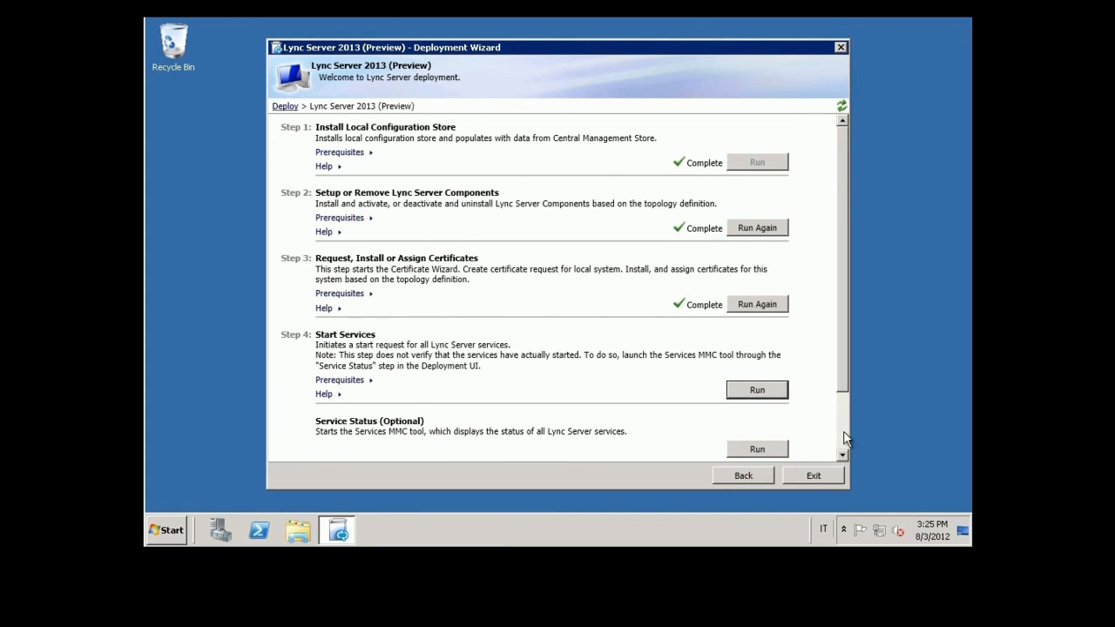
scroll(844, 443, "down", 3)
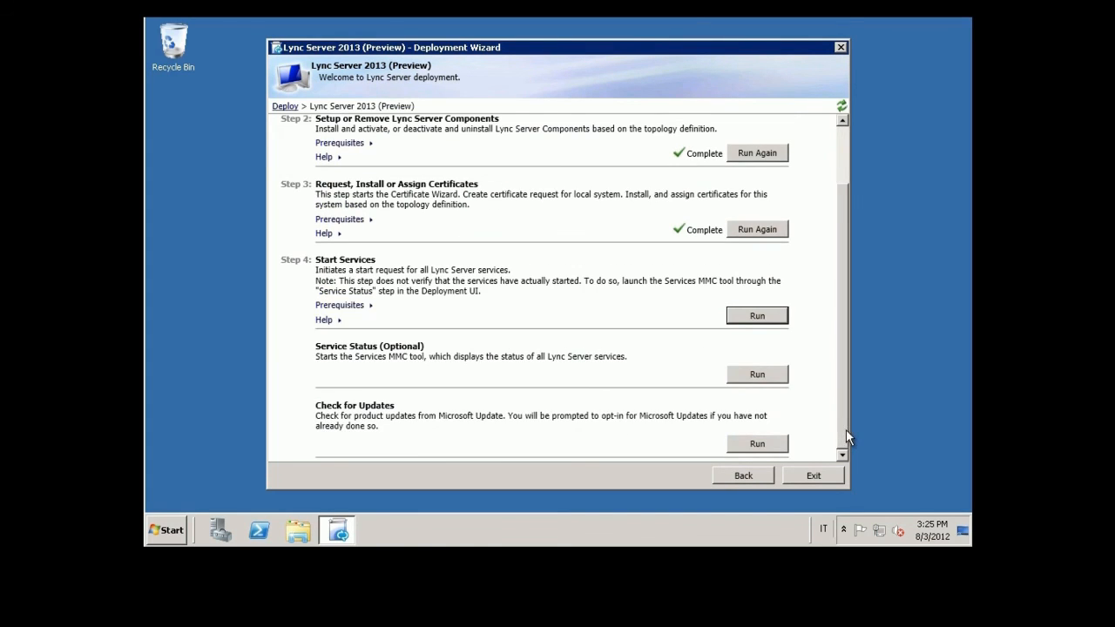
Step: Exit the Deployment Wizard and launch Active Directory Users and Computers maximized
left_click(816, 474)
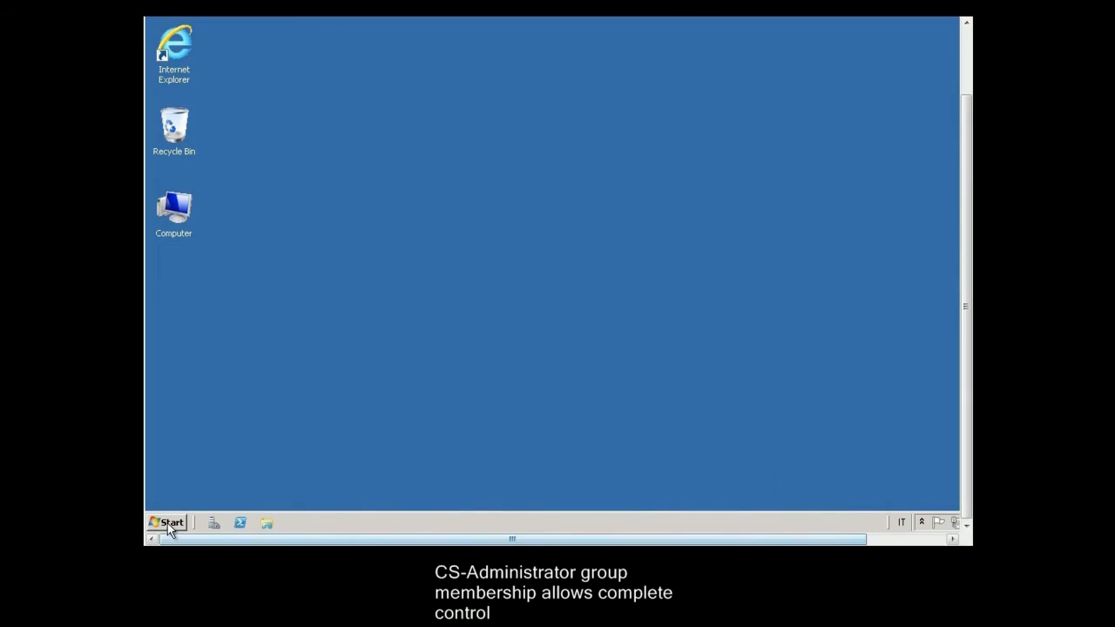
left_click(170, 526)
left_click(223, 319)
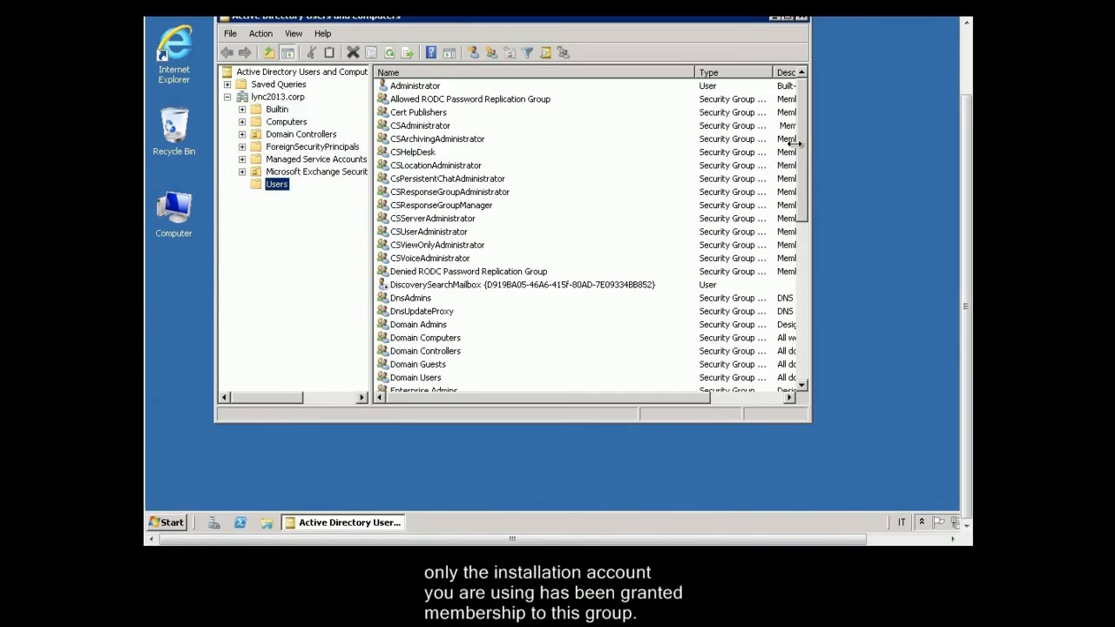
left_click(966, 44)
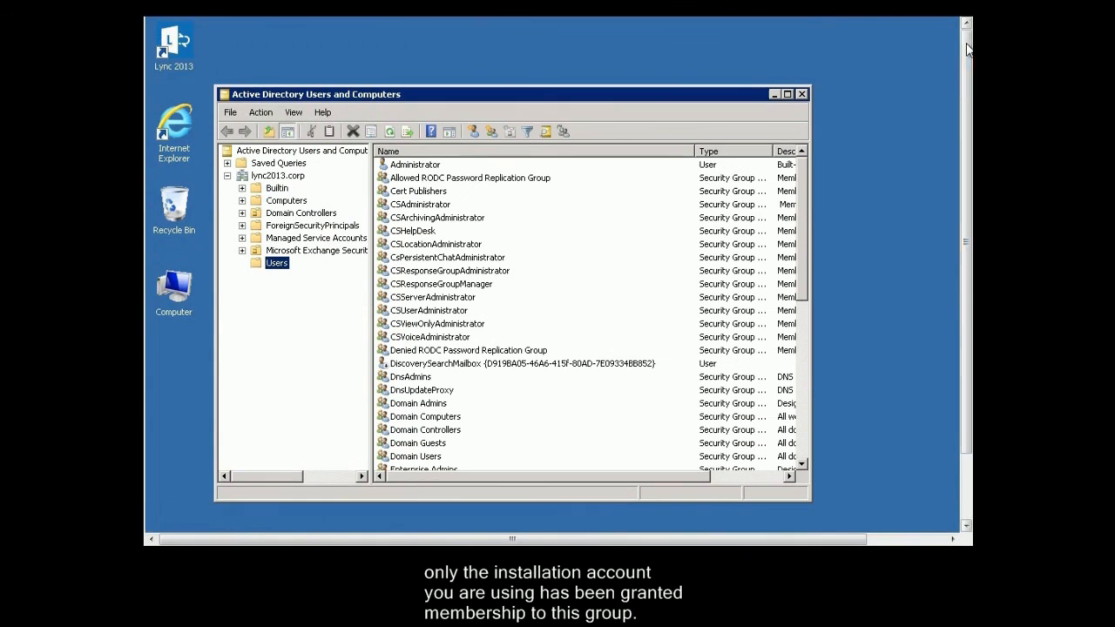
double_click(456, 99)
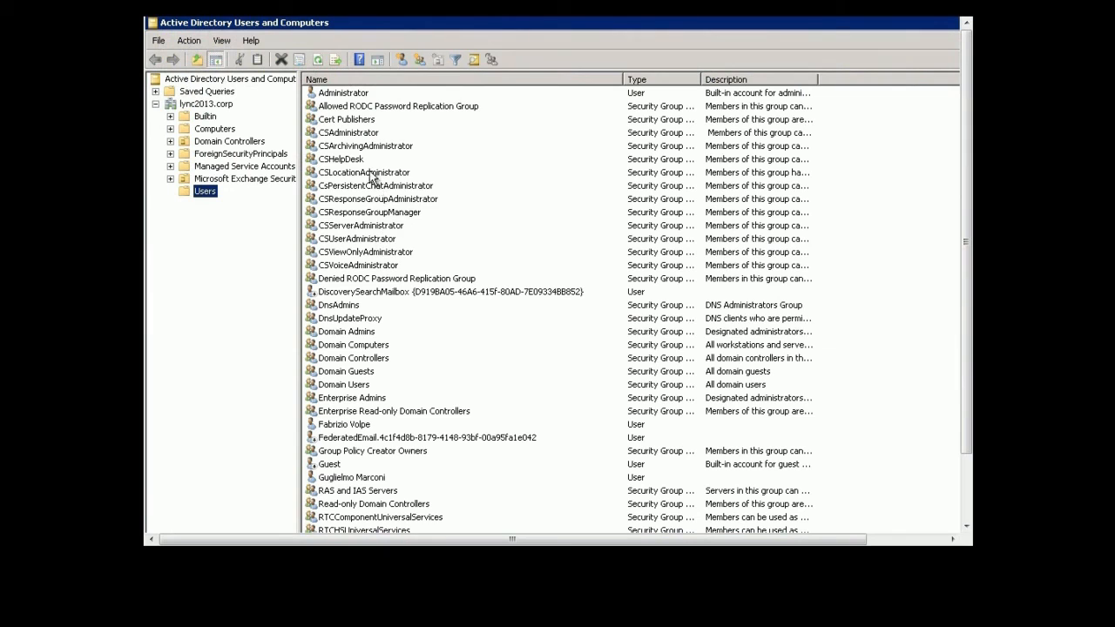
Step: Check that Administrator is the CSAdministrator group's only member, then close the console
left_click(358, 135)
double_click(358, 136)
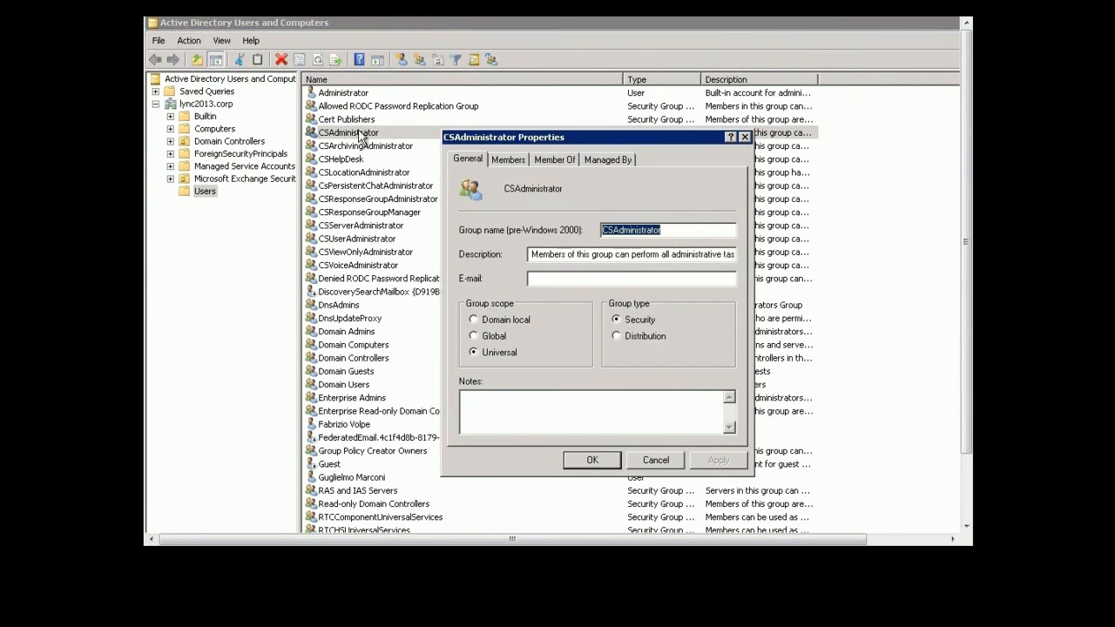
left_click(505, 159)
left_click(594, 459)
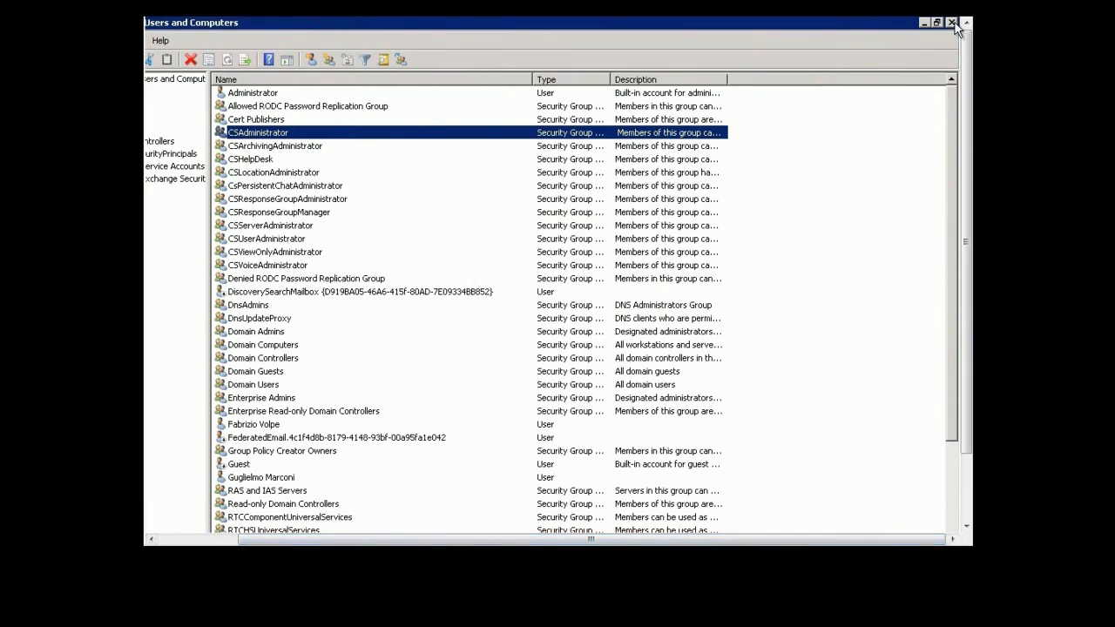
left_click(953, 25)
left_click(174, 533)
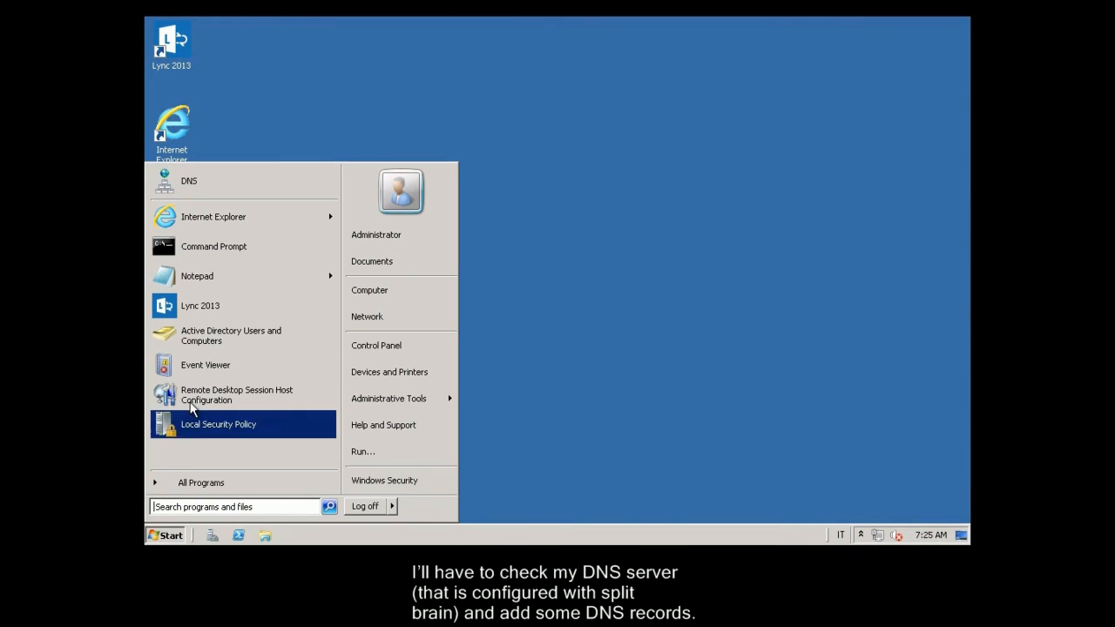
Step: Launch DNS Manager maximized and expand the lync2013.corp forward lookup zone
left_click(188, 177)
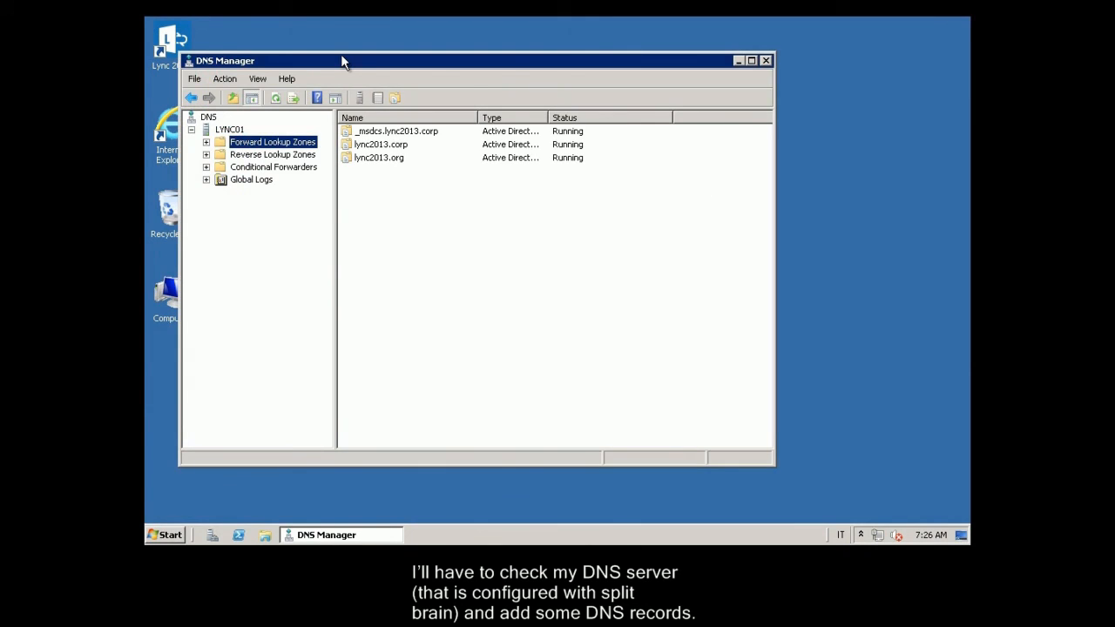
double_click(342, 58)
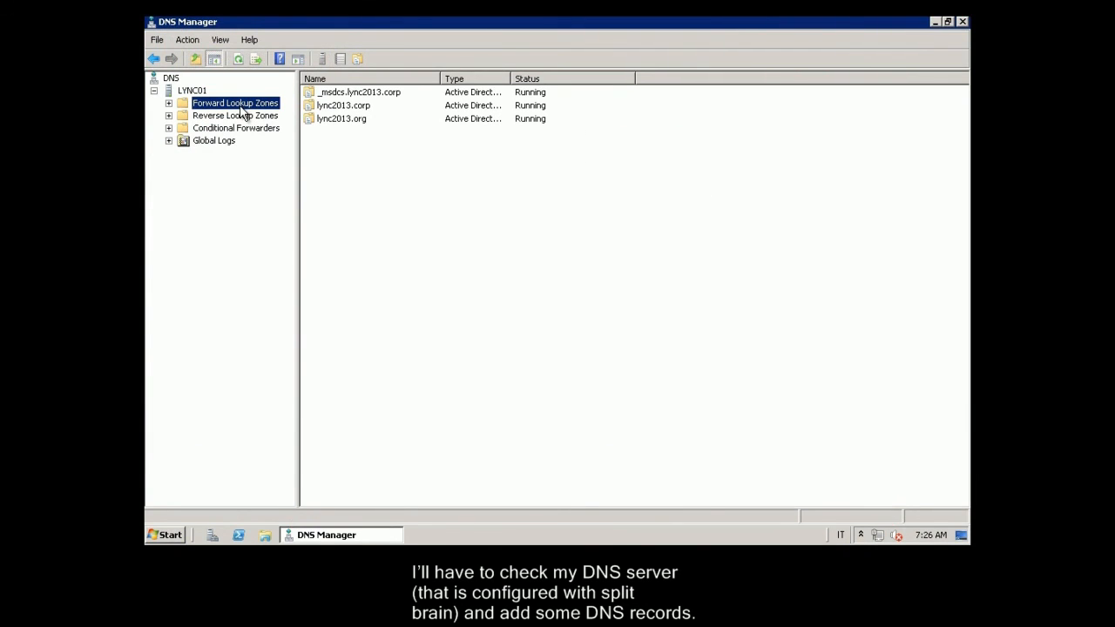
double_click(239, 107)
left_click(251, 129)
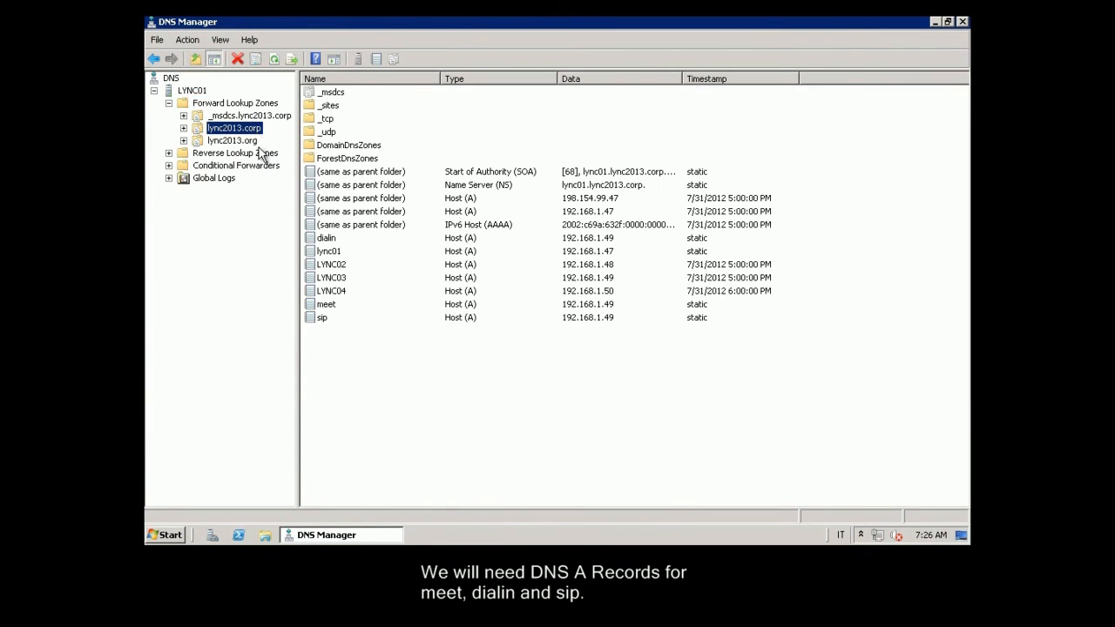
double_click(250, 129)
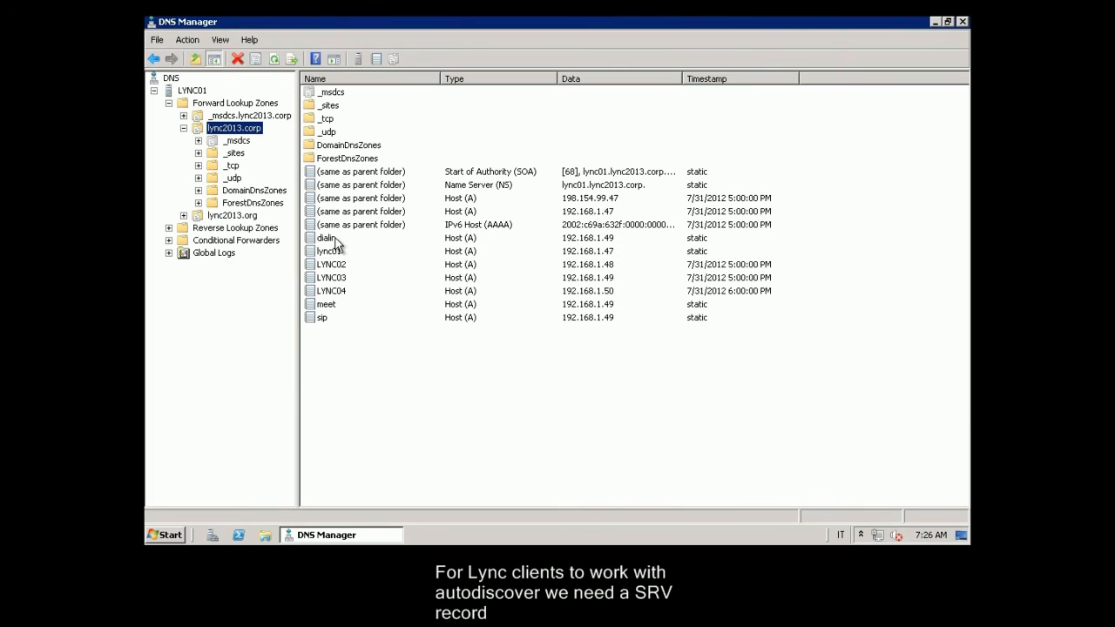
Step: Inspect the _sipinternaltls SRV record (port 5061, lync03.lync2013.corp), then show lync2013.org's _tcp records
double_click(328, 119)
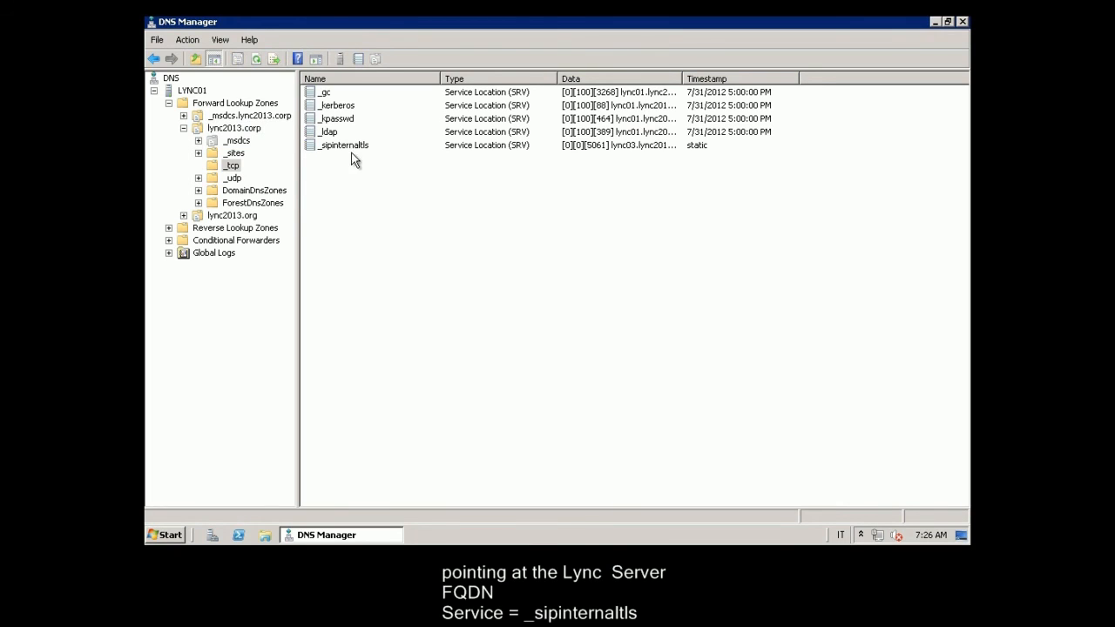
left_click(403, 146)
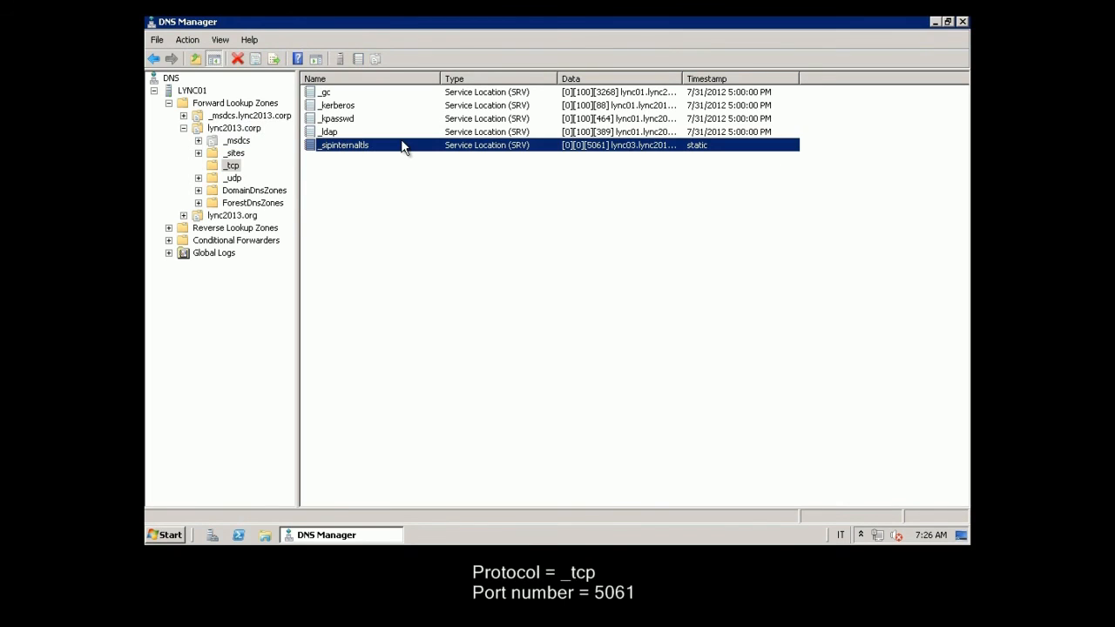
double_click(381, 150)
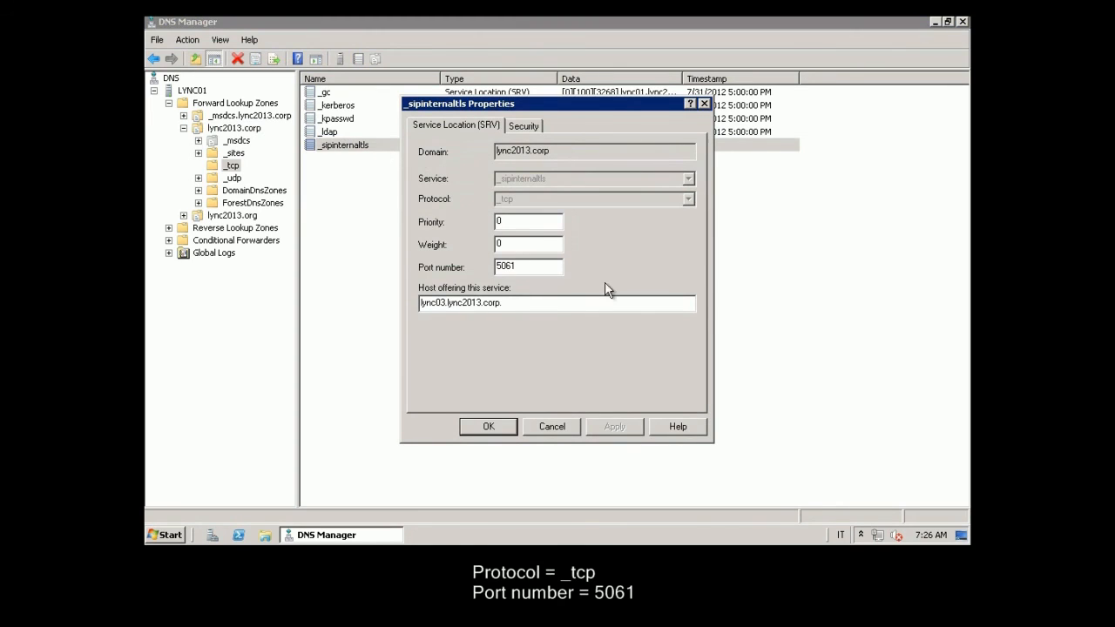
left_click(552, 427)
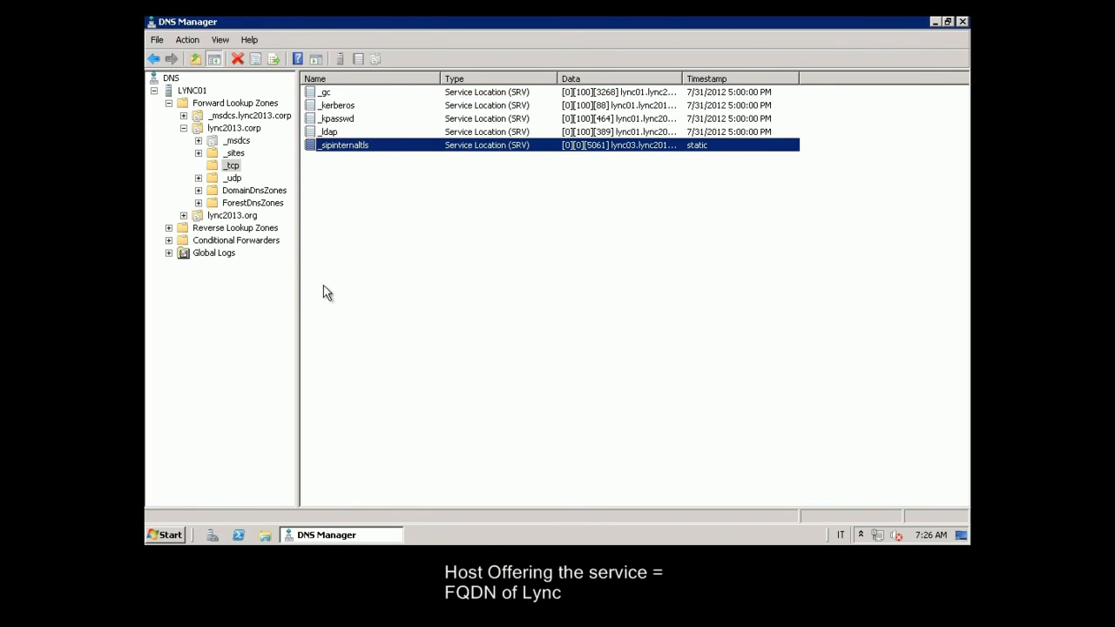
double_click(256, 218)
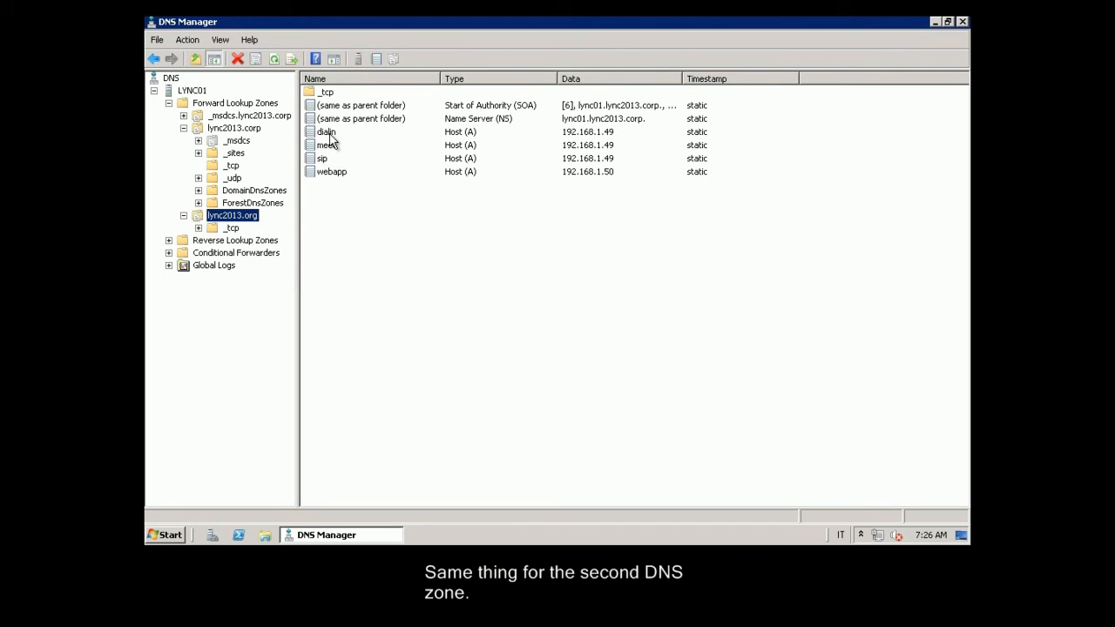
left_click(226, 228)
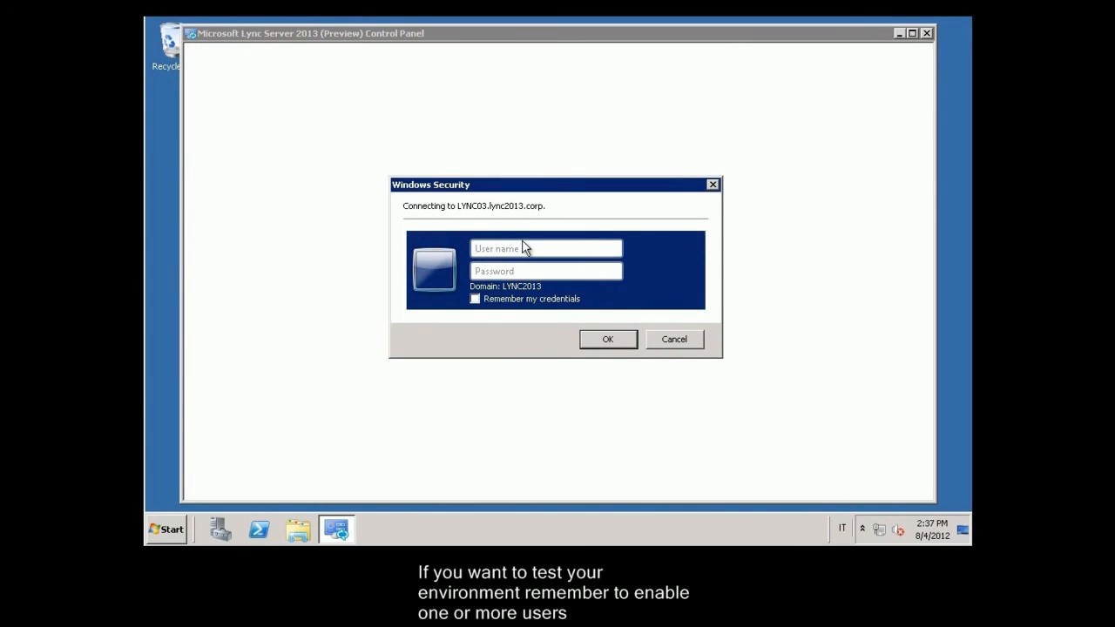
Step: Sign in to Lync Server Control Panel with the Administrator user name and account password
type("ministrator")
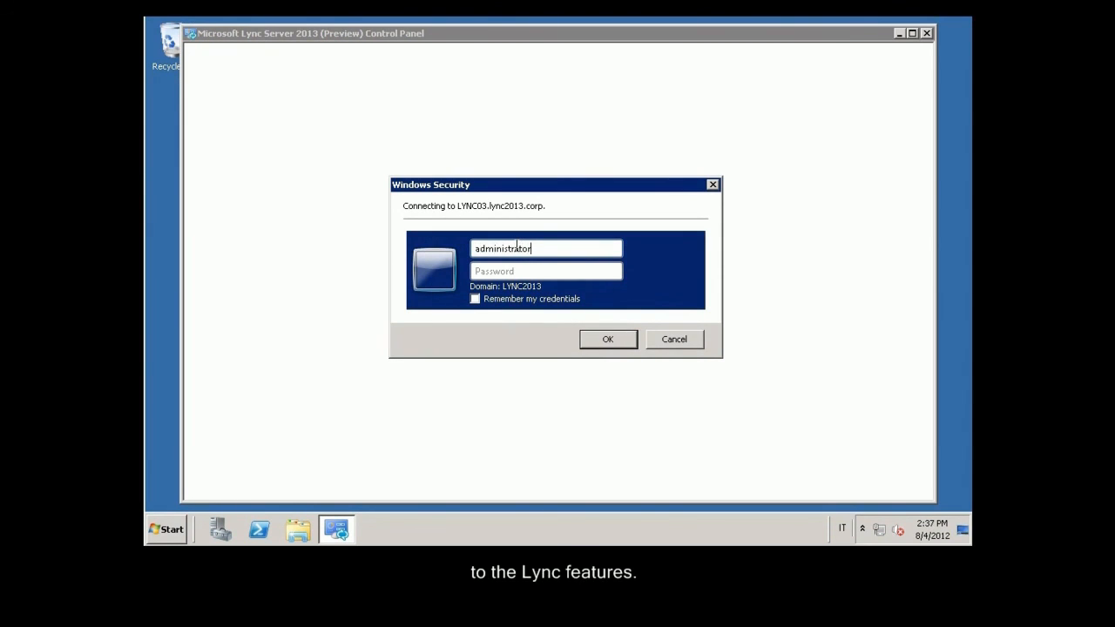
key("Tab")
type("pa")
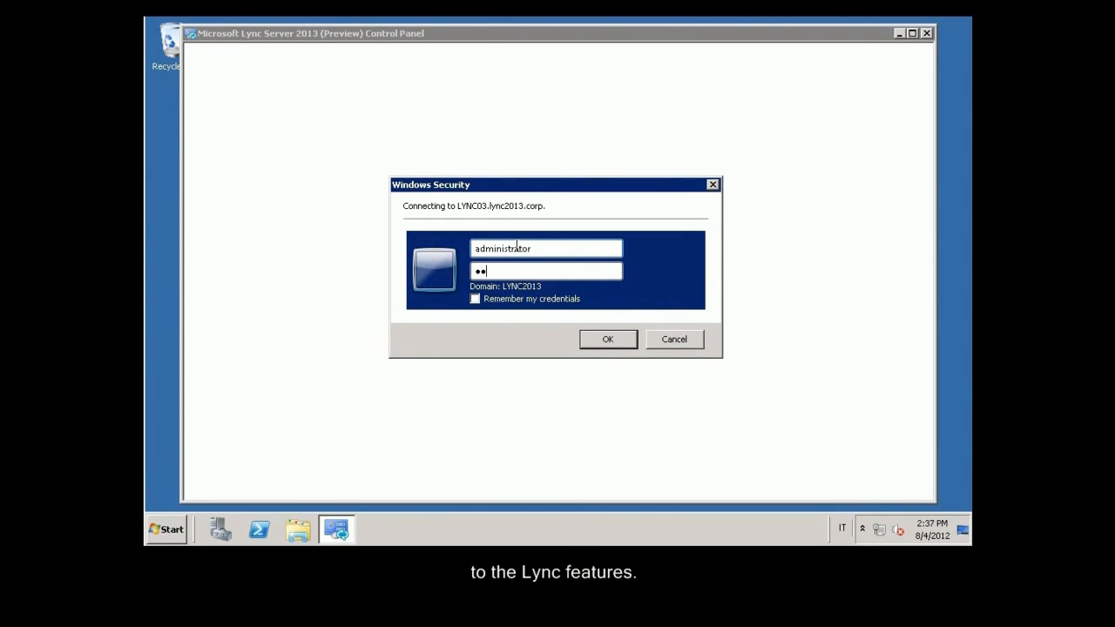
type("ssword1")
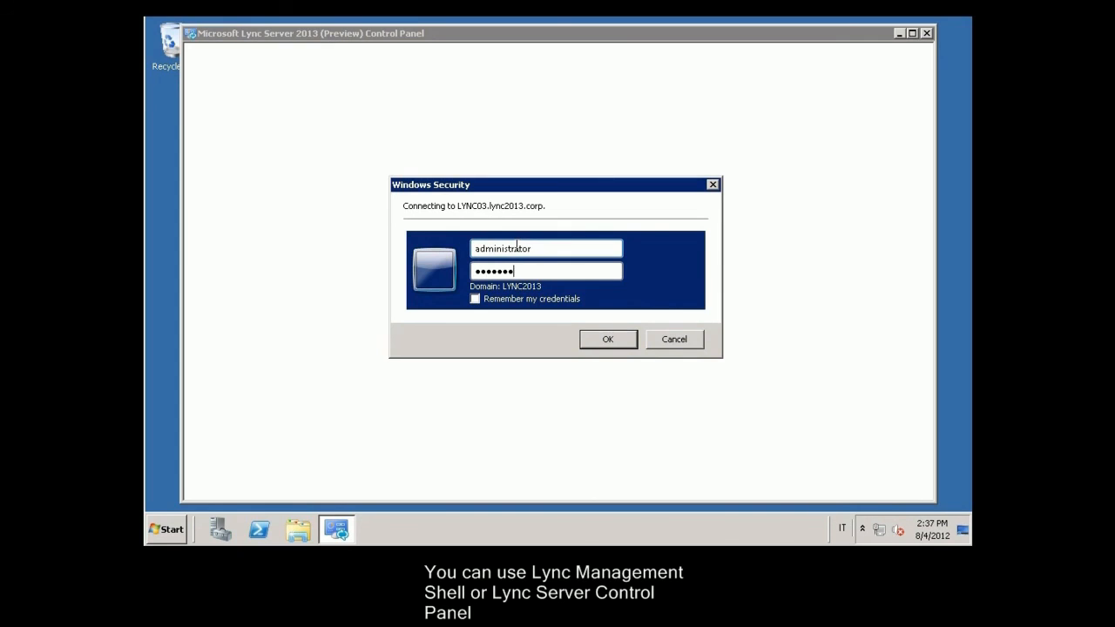
key("Return")
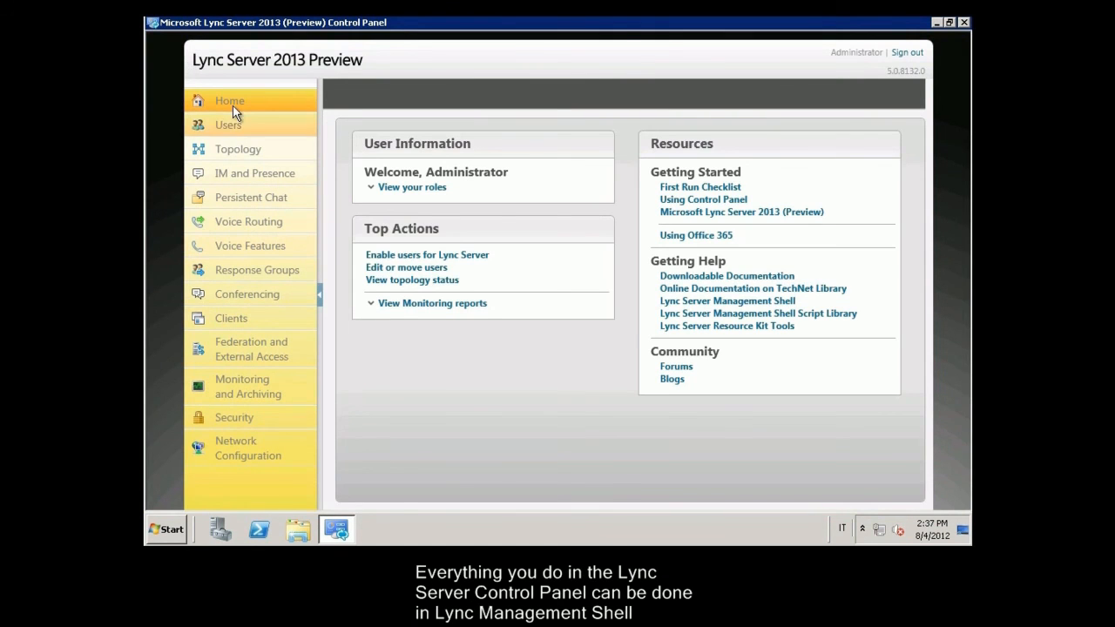
Step: Search Active Directory for the user and enable them for Lync on pool lync03.lync2013.corp
left_click(453, 258)
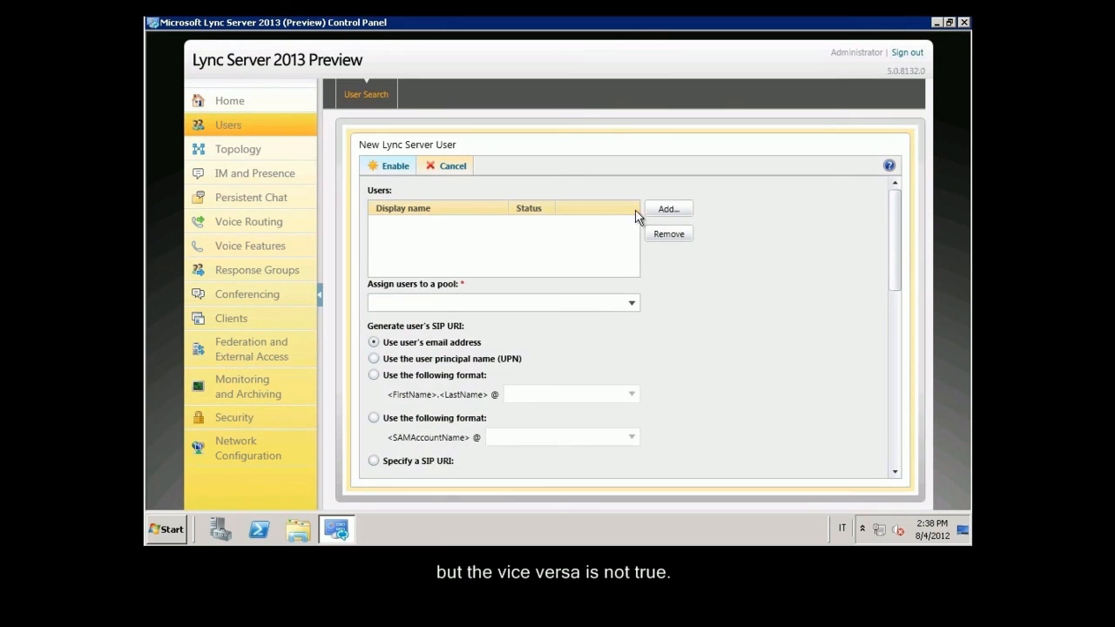
left_click(677, 207)
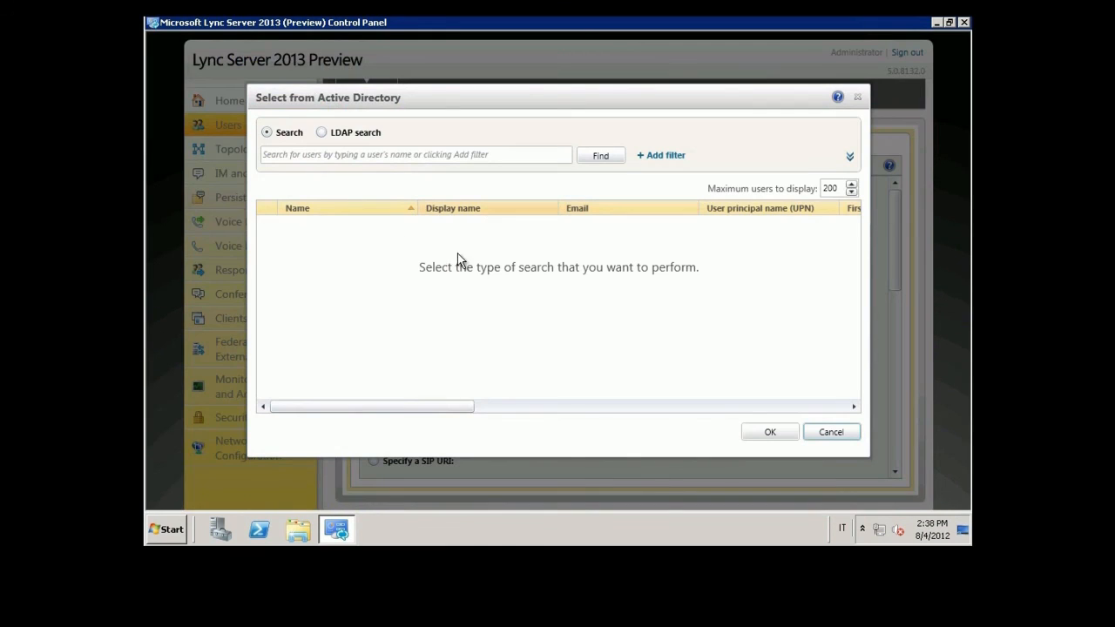
left_click(388, 157)
type("fabrizio")
key("Return")
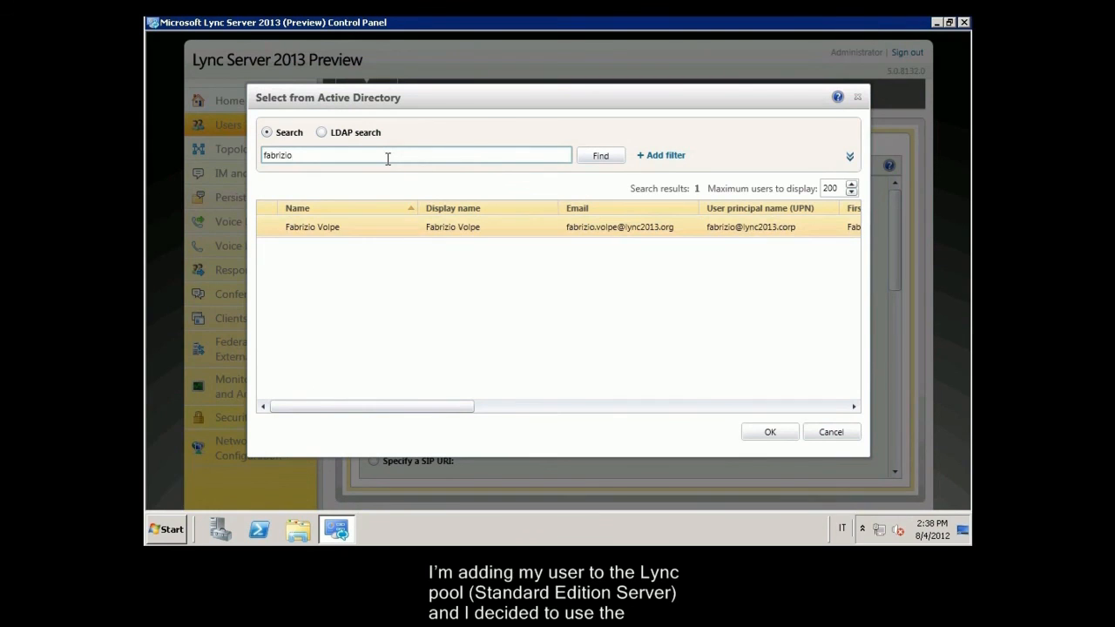
left_click(414, 228)
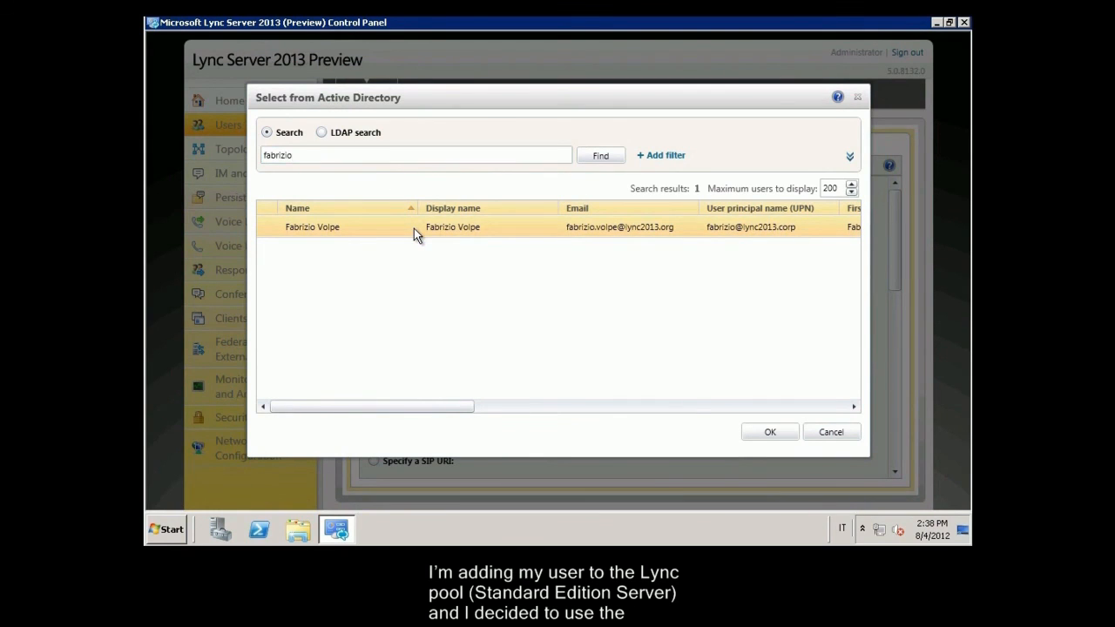
left_click(769, 433)
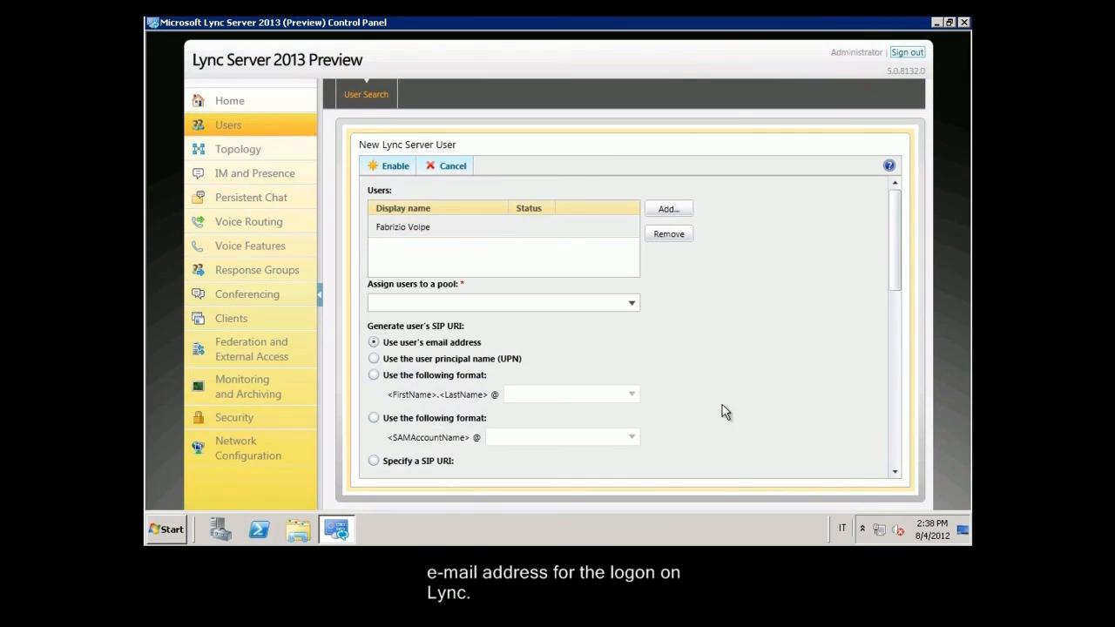
left_click(495, 302)
left_click(468, 322)
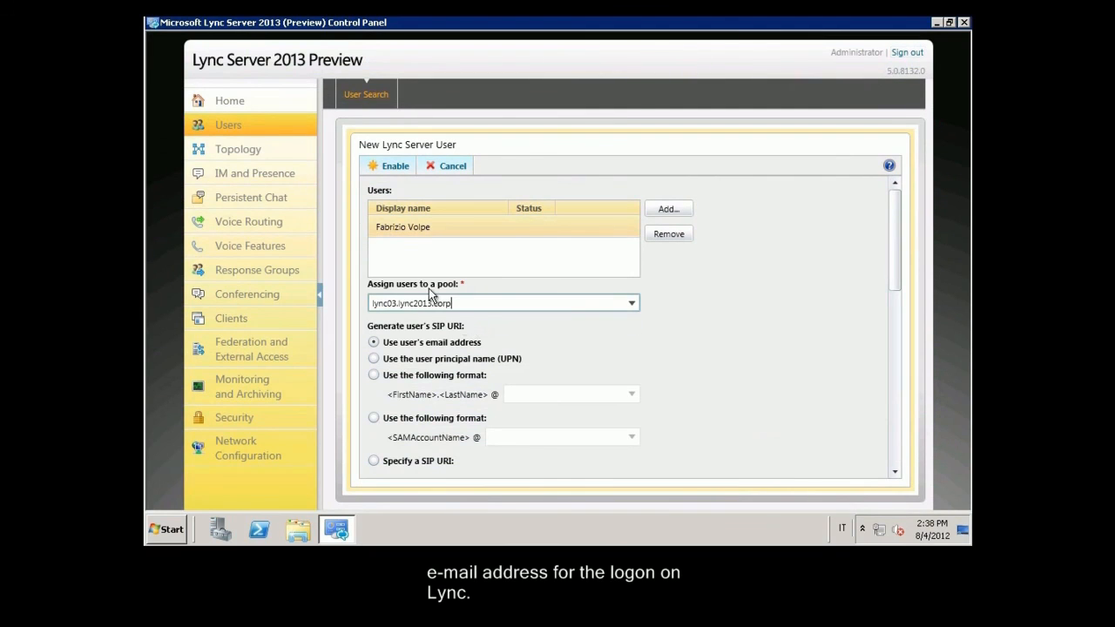
left_click(391, 168)
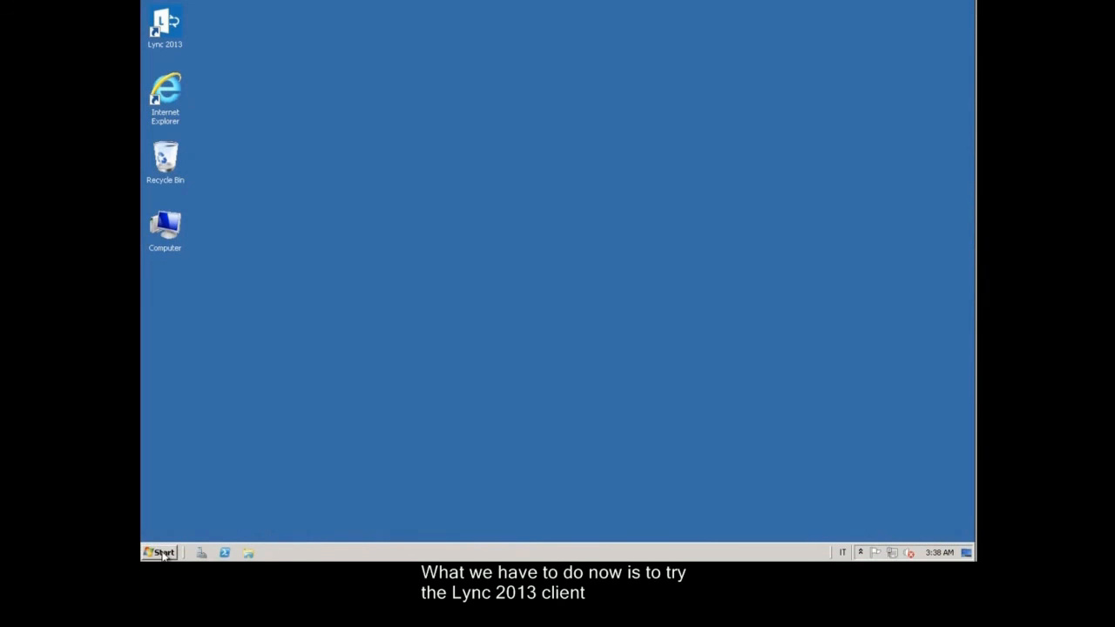
Step: Launch Lync 2013 so the user signs in as Available, then launch Outlook 2013
left_click(163, 553)
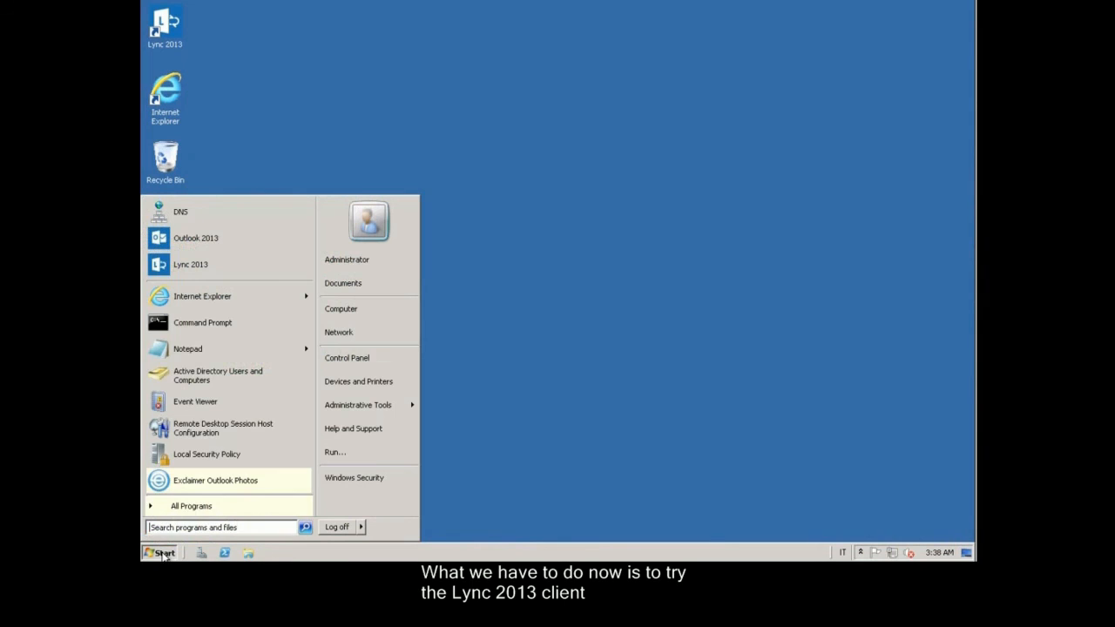
left_click(213, 269)
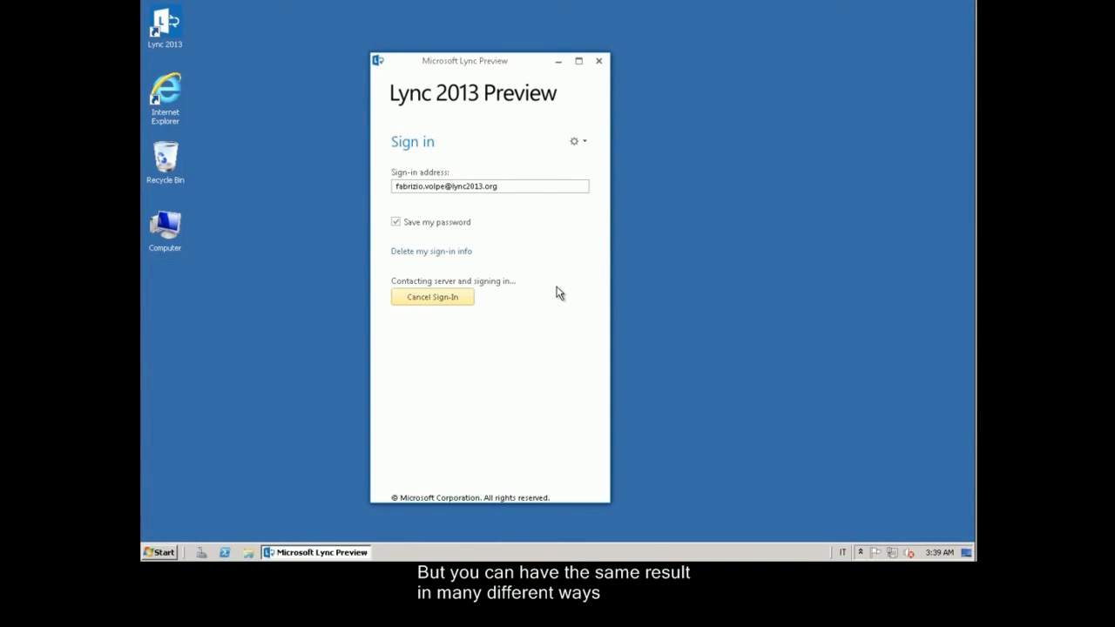
left_click(160, 553)
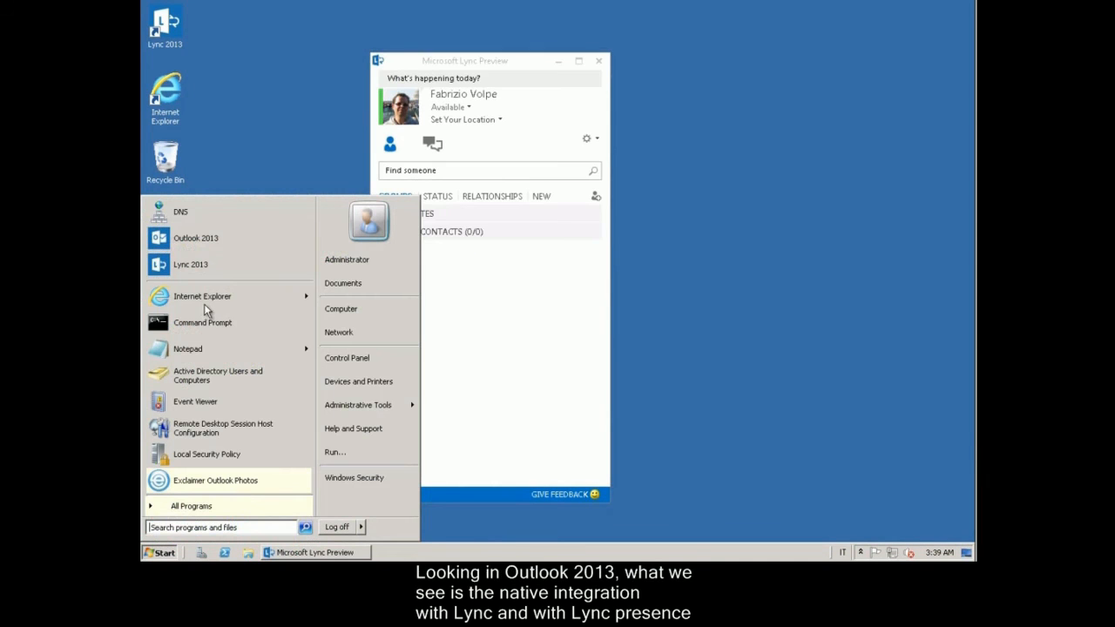
left_click(197, 251)
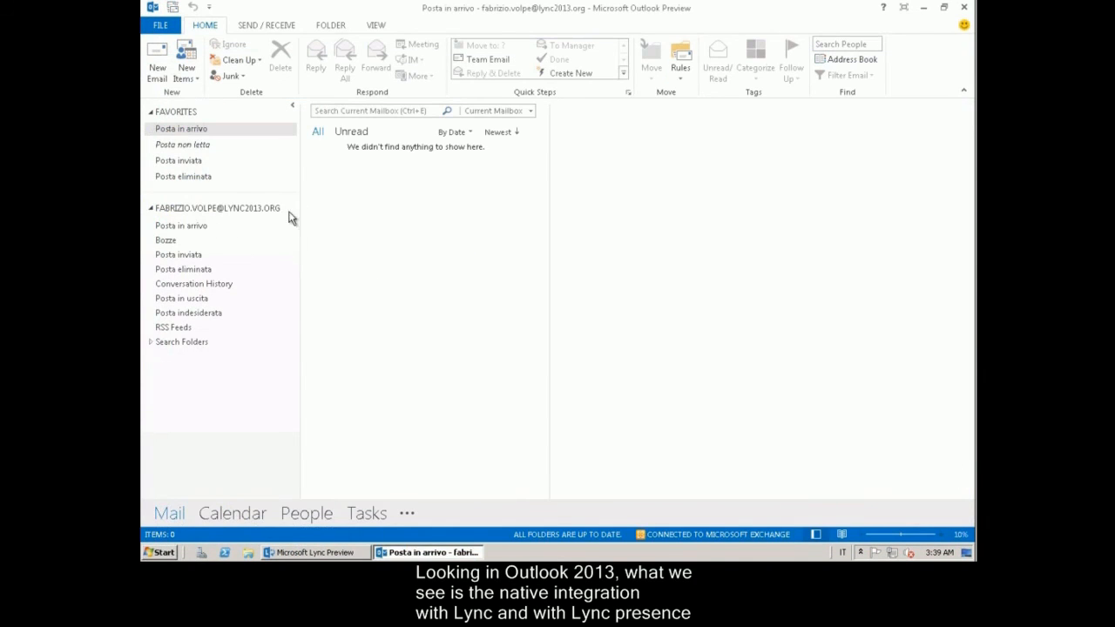
Step: Minimize Lync, then in the Outlook Address Book view and close the user's Available contact card
left_click(330, 553)
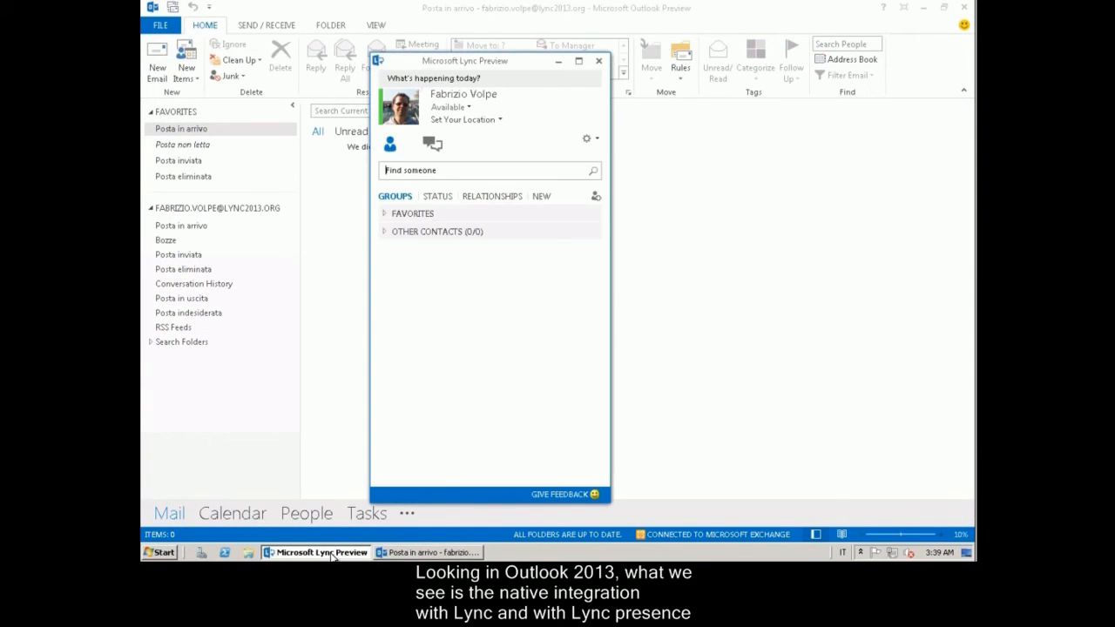
left_click(331, 556)
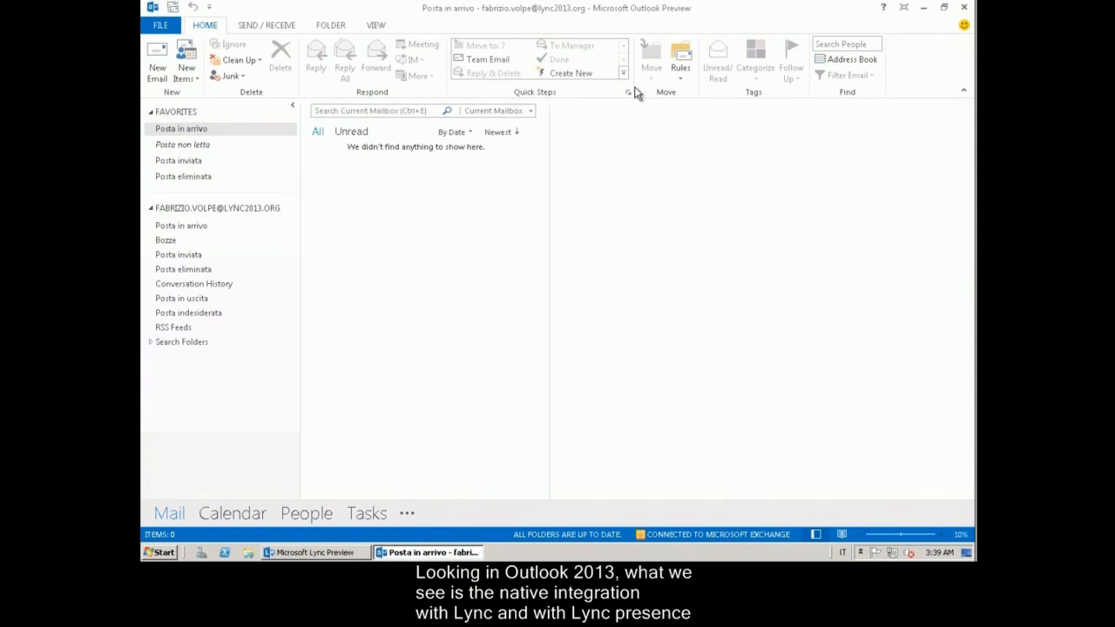
left_click(870, 63)
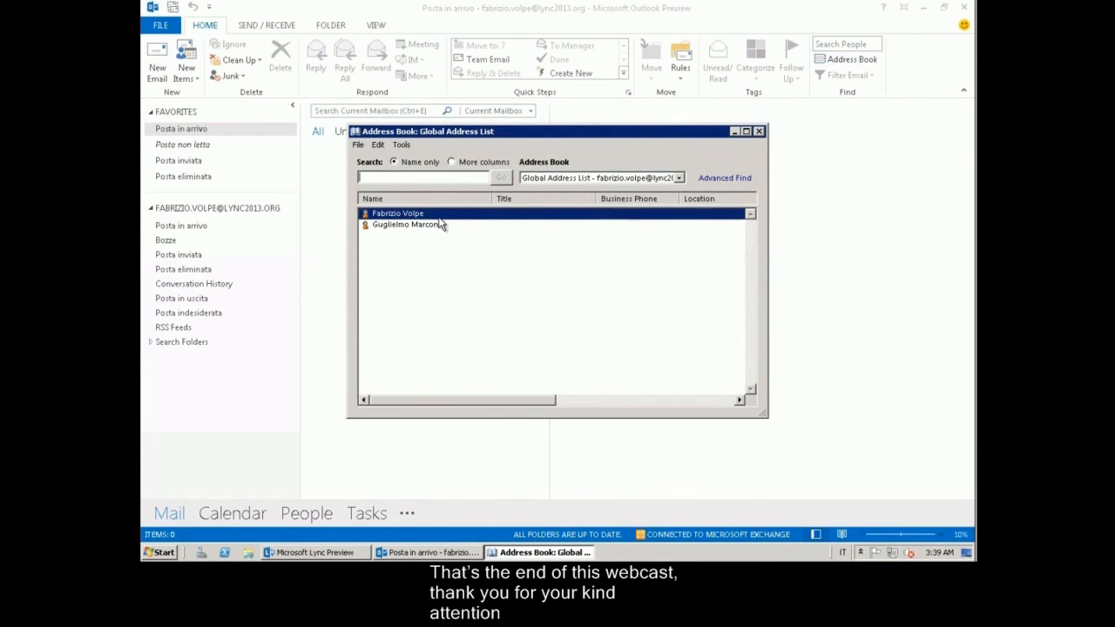
double_click(439, 219)
left_click(280, 292)
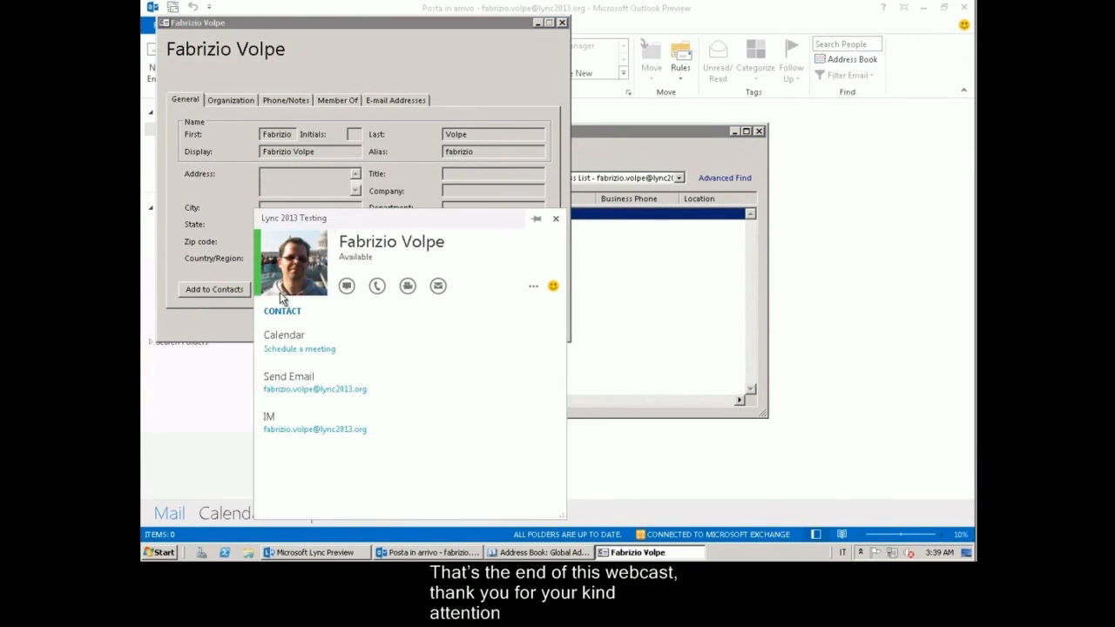
left_click(557, 220)
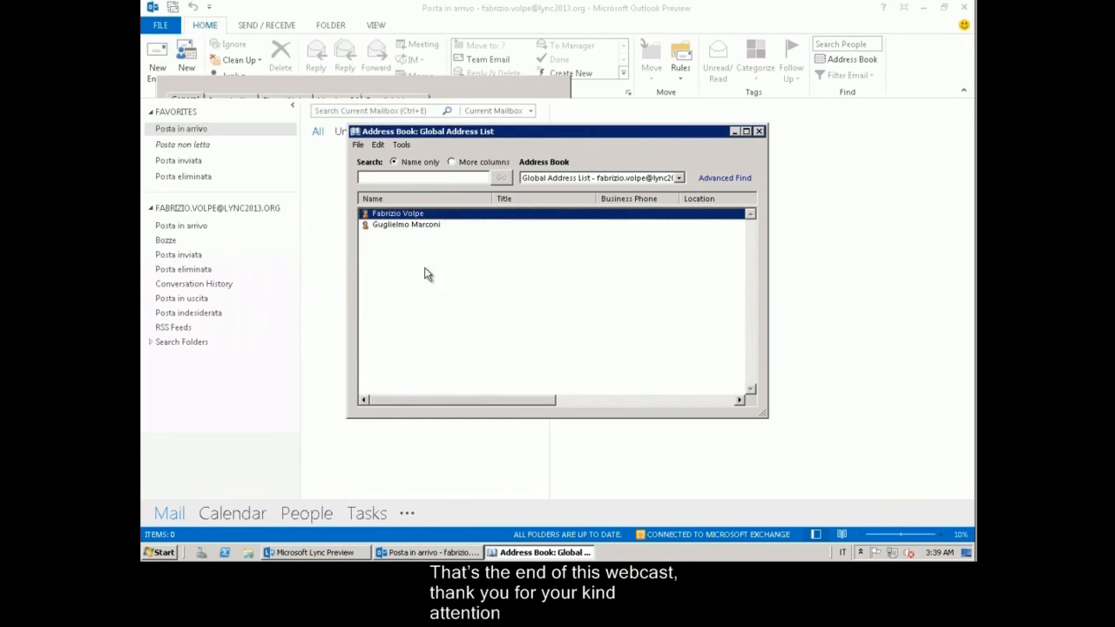